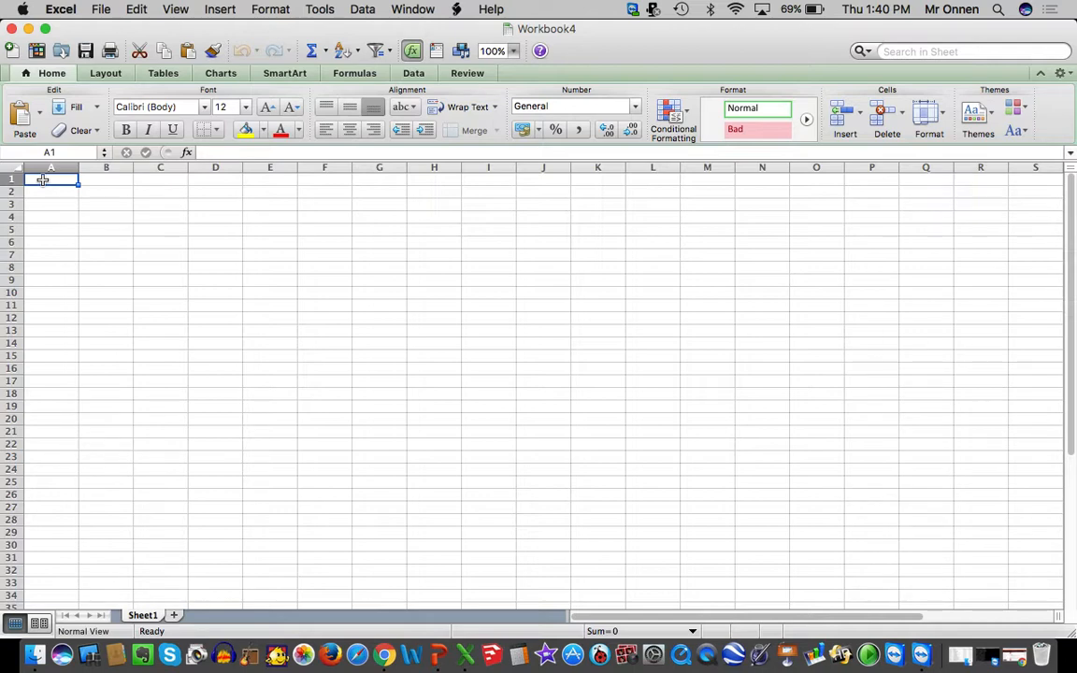
# Enter the headers Time, Minute and Monday in cells A1 to C1
pyautogui.write('Time')
pyautogui.press('Tab')
pyautogui.write('Min')
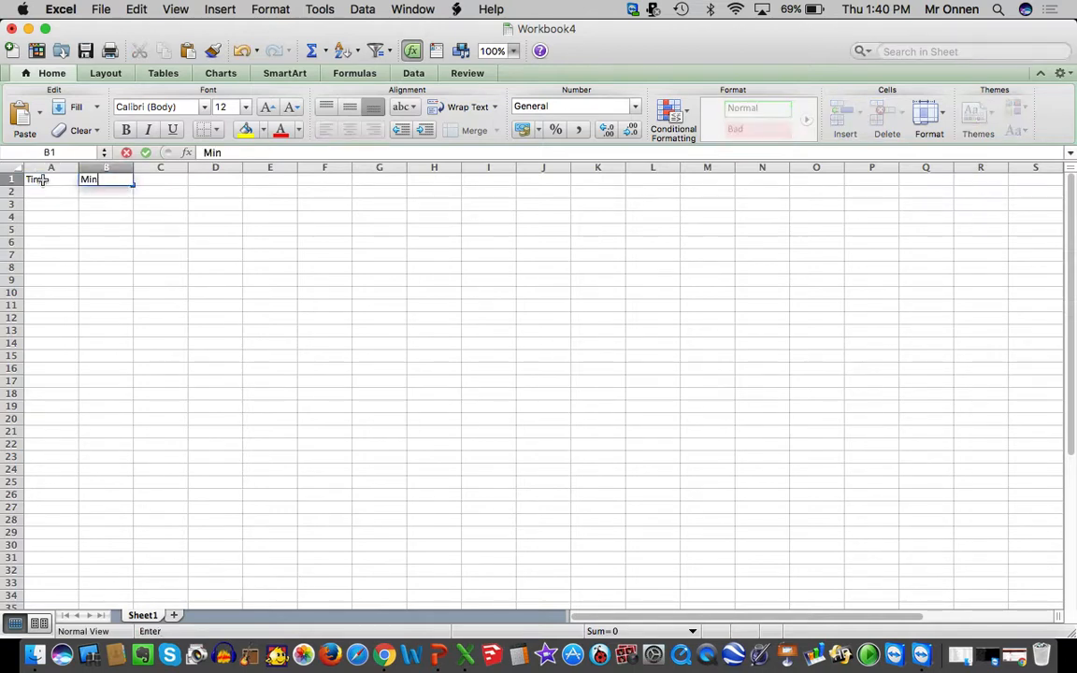
pyautogui.write('ute')
pyautogui.press('Tab')
pyautogui.write('MOnda')
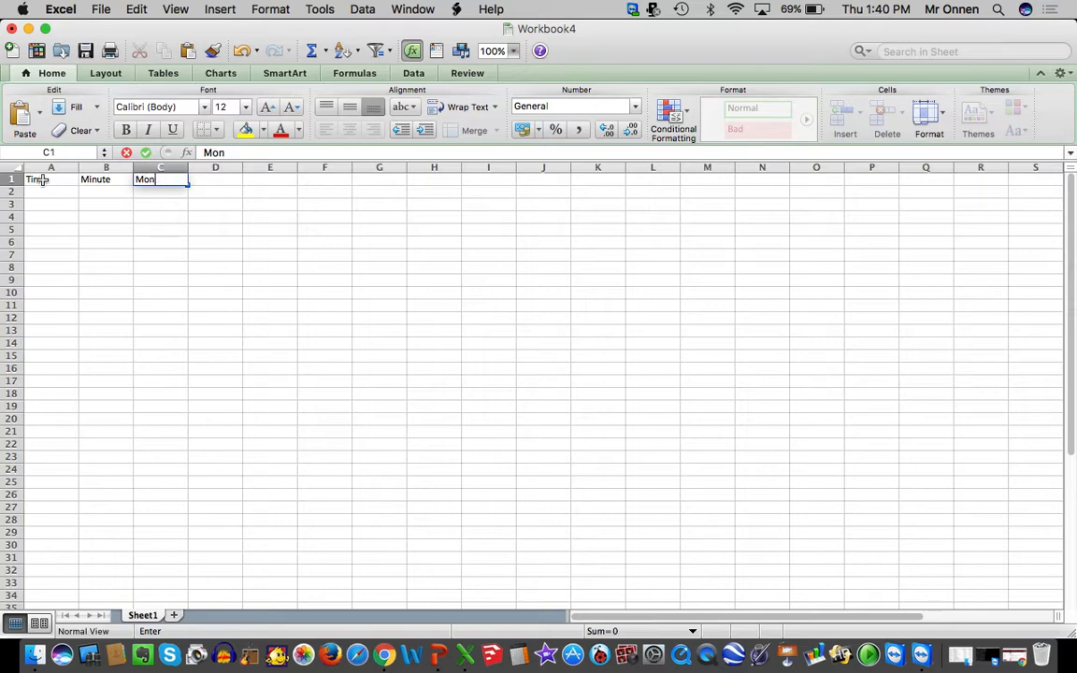
pyautogui.write('y')
pyautogui.click(108, 278)
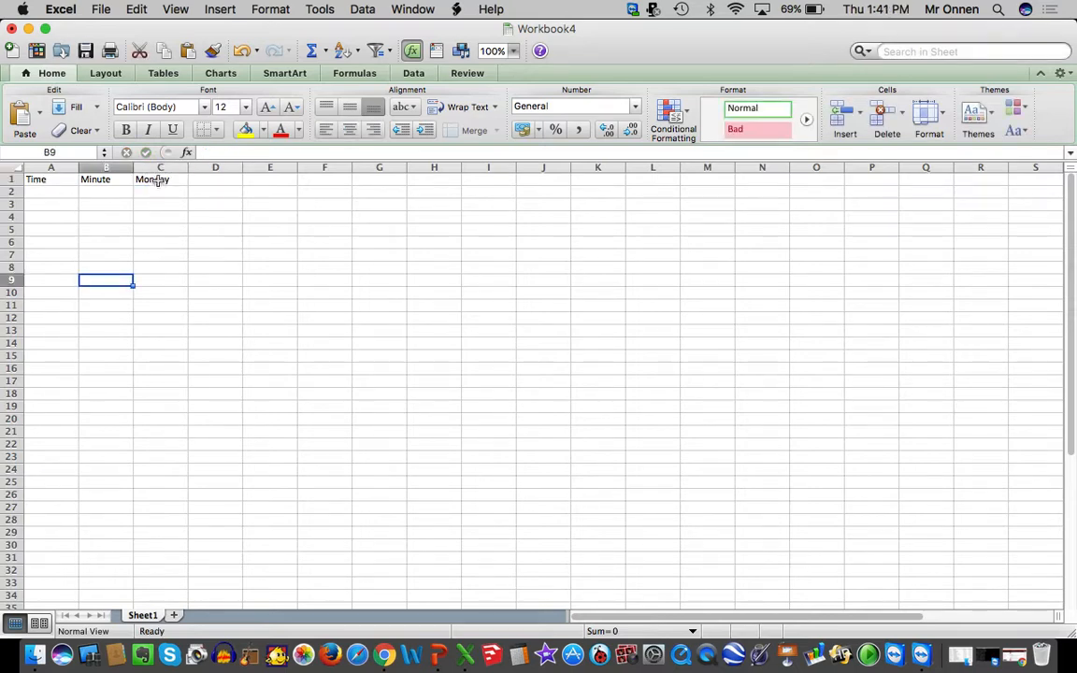
# Extend the Monday header as a weekday series through Friday in G1
pyautogui.click(156, 180)
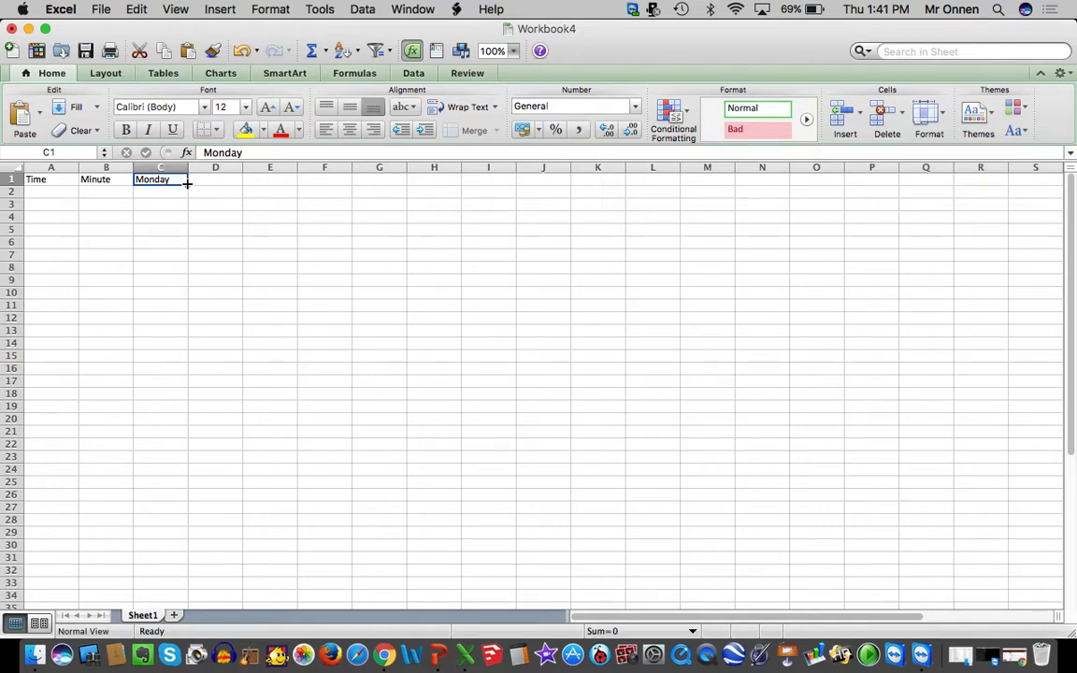
pyautogui.moveTo(187, 184); pyautogui.dragTo(383, 182)
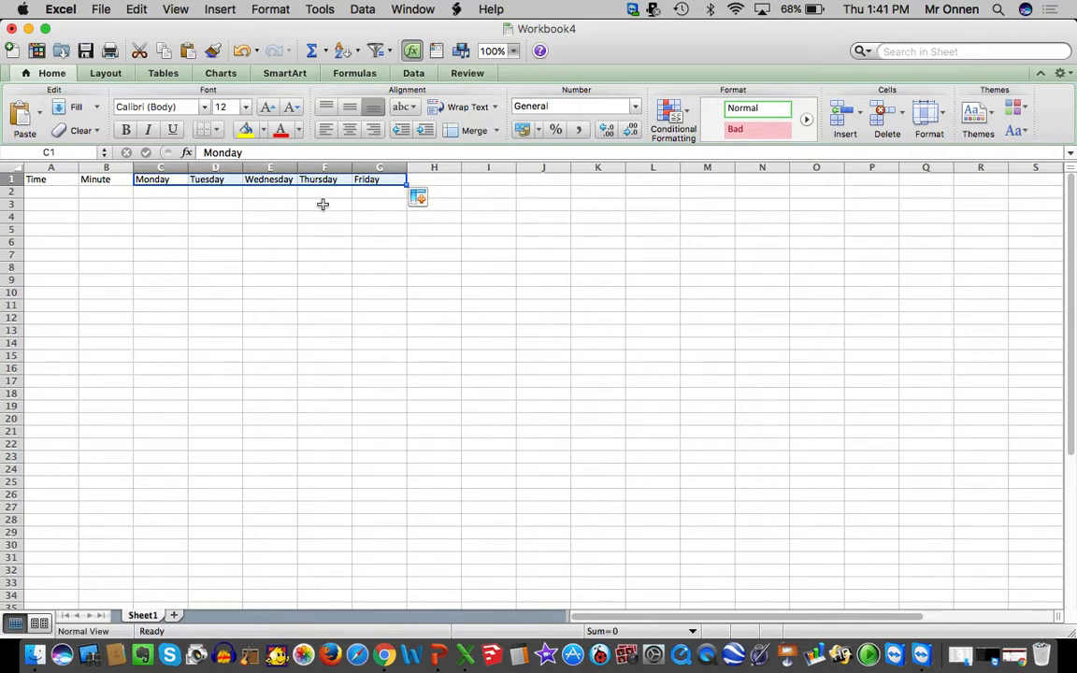
pyautogui.click(359, 240)
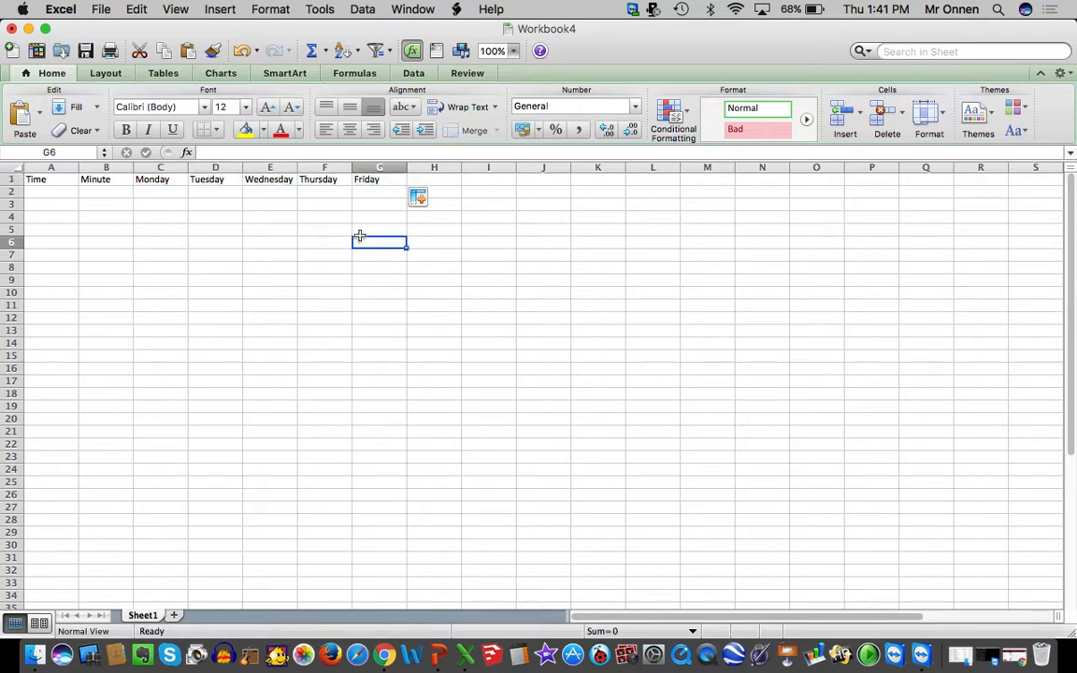
# Apply all borders to the range A1:G17 to form the schedule grid
pyautogui.click(387, 179)
pyautogui.moveTo(386, 179); pyautogui.dragTo(28, 385)
pyautogui.click(219, 132)
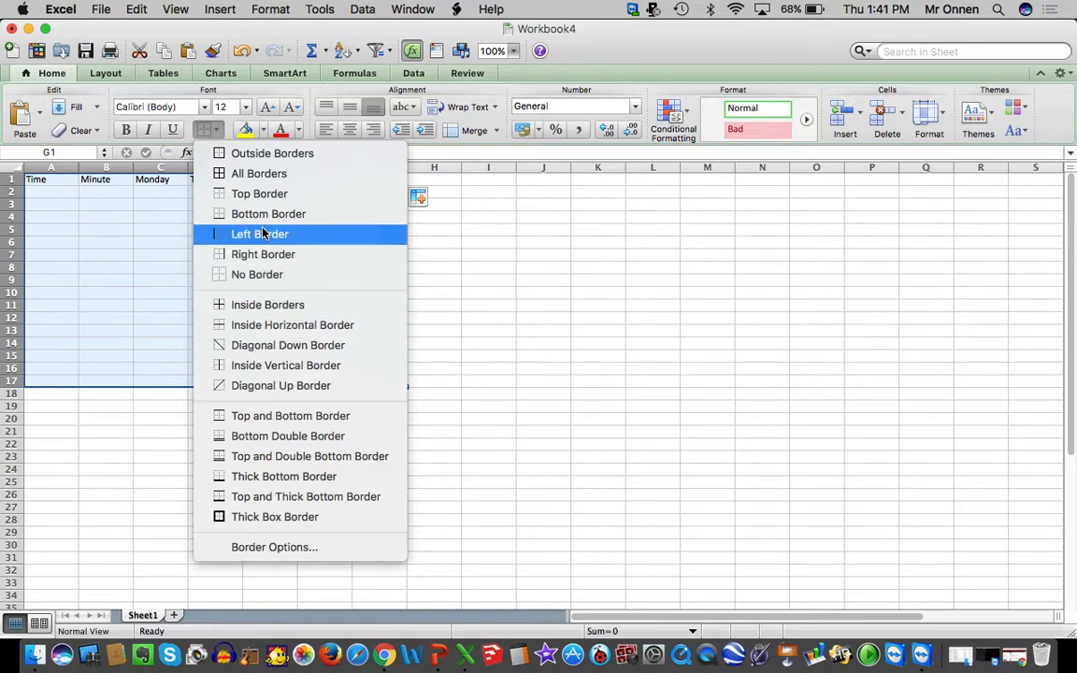
pyautogui.click(245, 174)
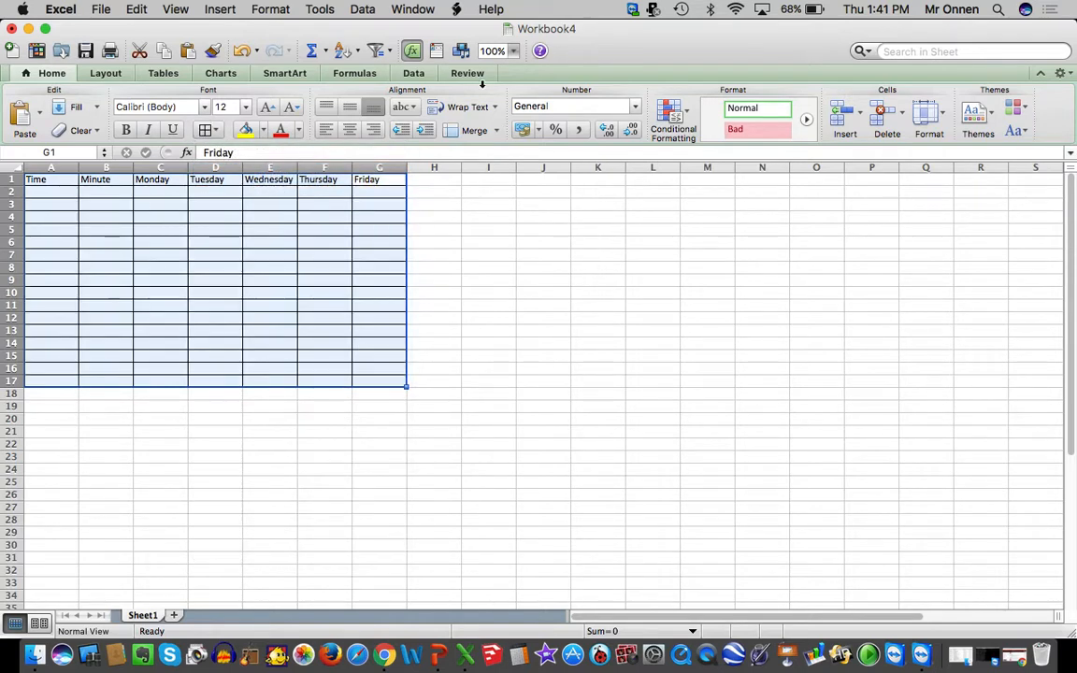
# Enter the time slot 6:30-7:30 in A2 and its duration of 60 in B2
pyautogui.click(513, 50)
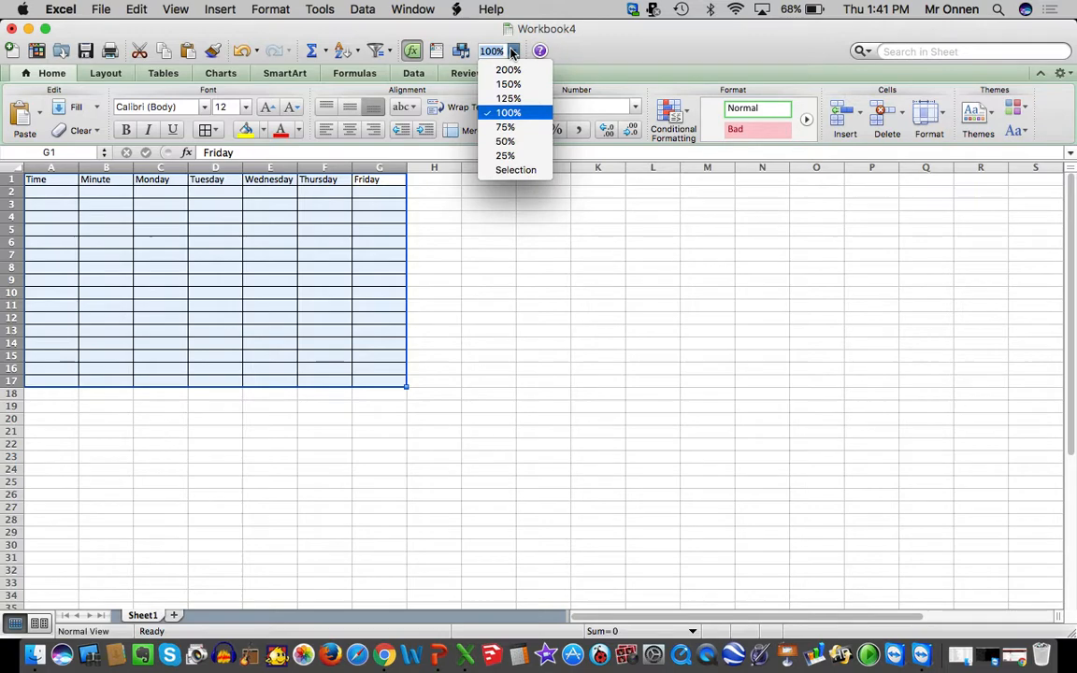
pyautogui.click(512, 97)
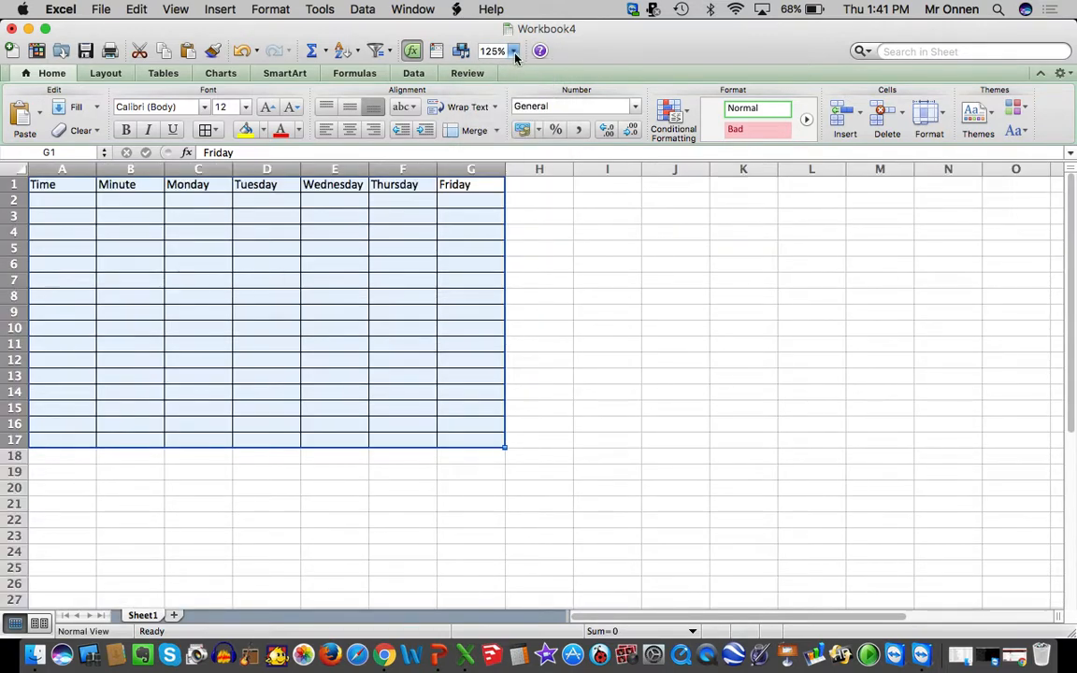
pyautogui.click(513, 50)
pyautogui.click(507, 81)
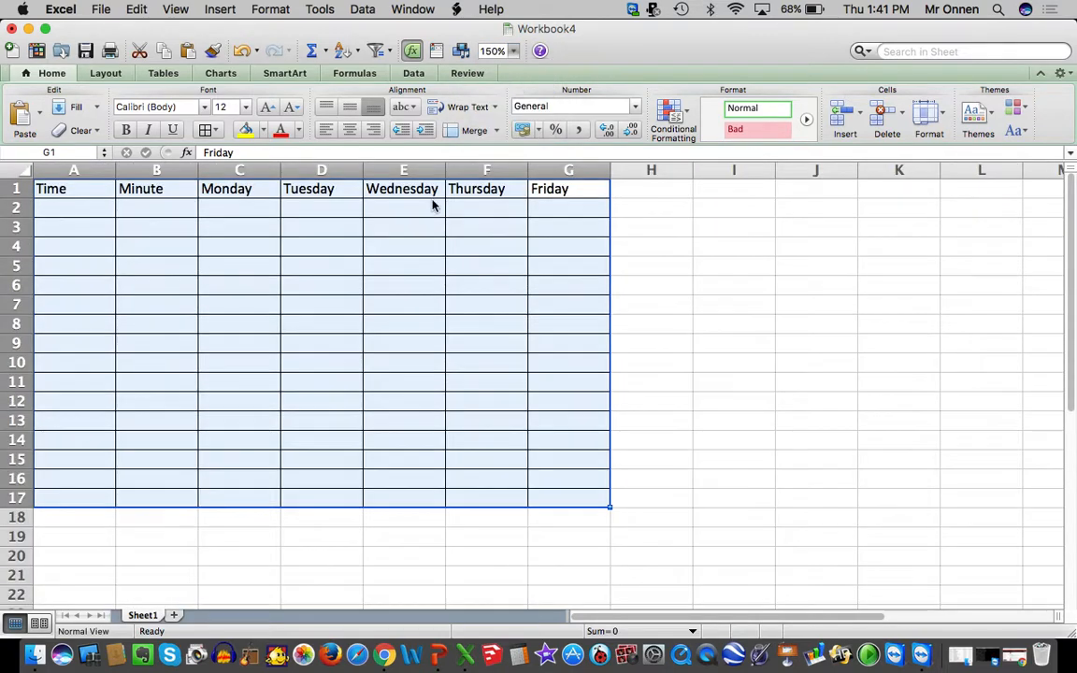
pyautogui.click(289, 338)
pyautogui.click(89, 213)
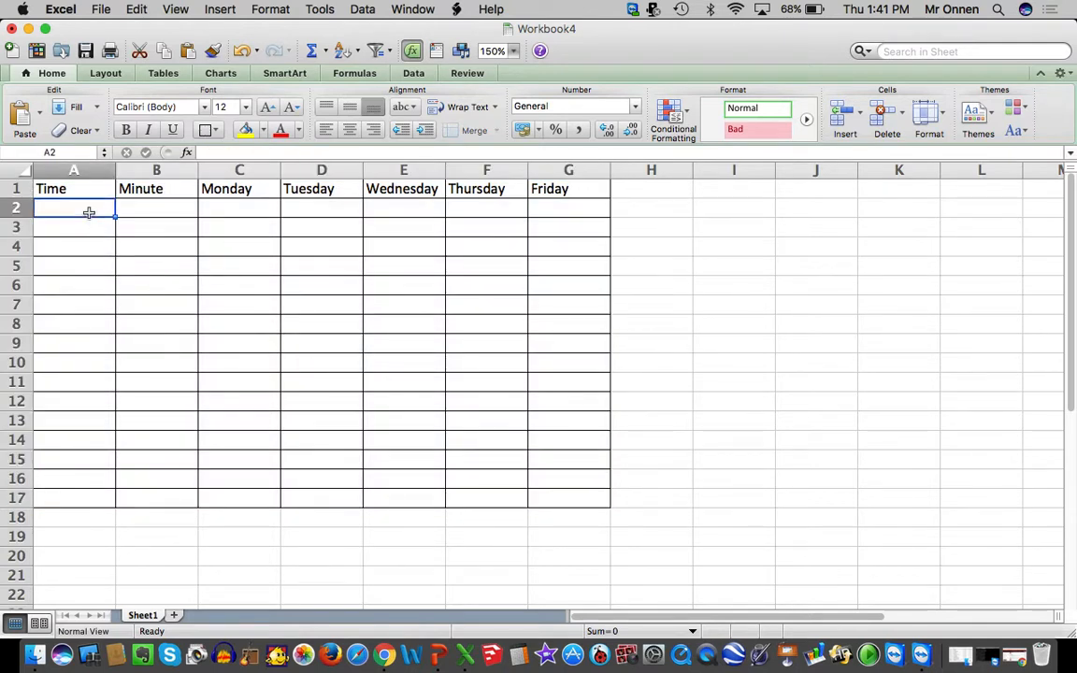
pyautogui.write('6:30--')
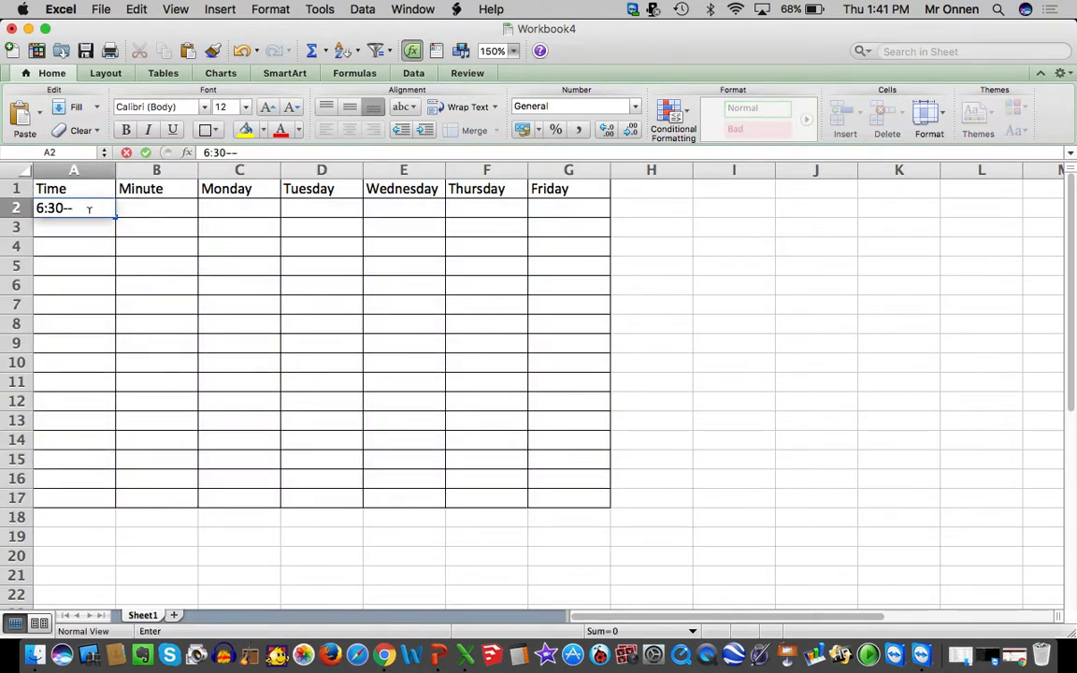
pyautogui.write('7:30')
pyautogui.press('Tab')
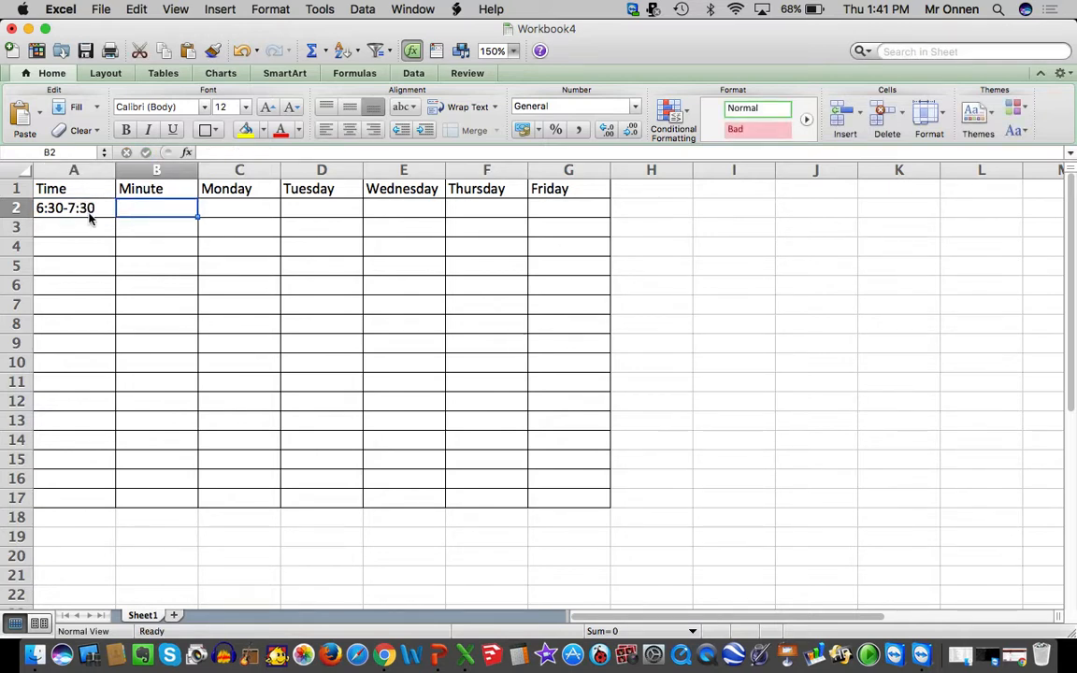
pyautogui.write('60')
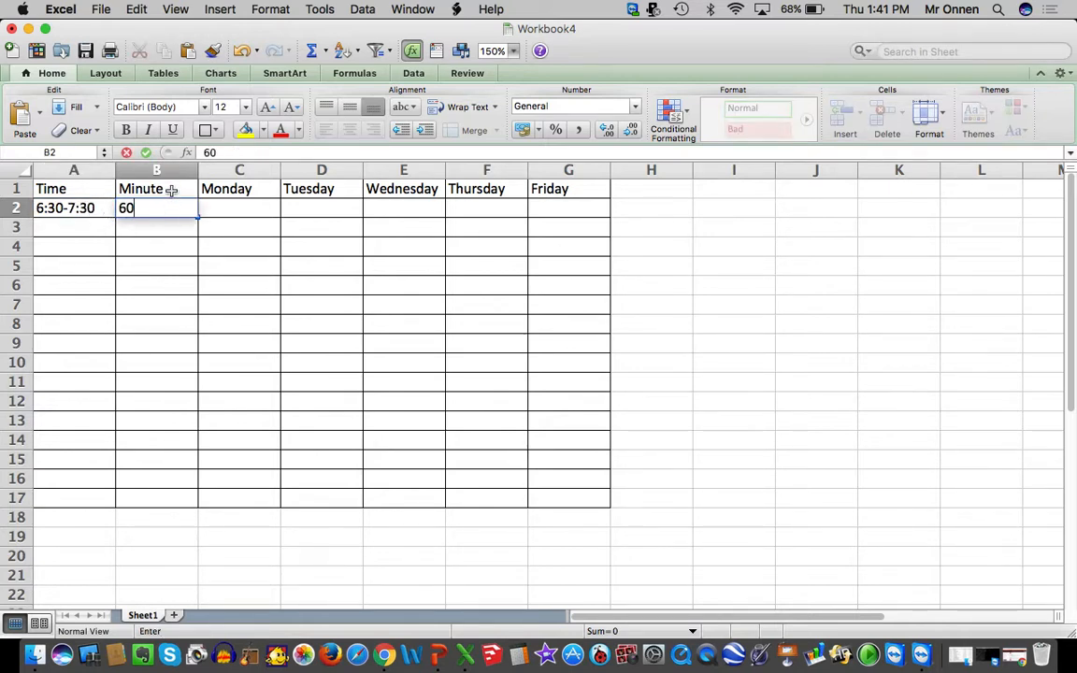
# Correct the column header in B1 to read Minutes
pyautogui.doubleClick(171, 189)
pyautogui.write('s')
pyautogui.press('Tab')
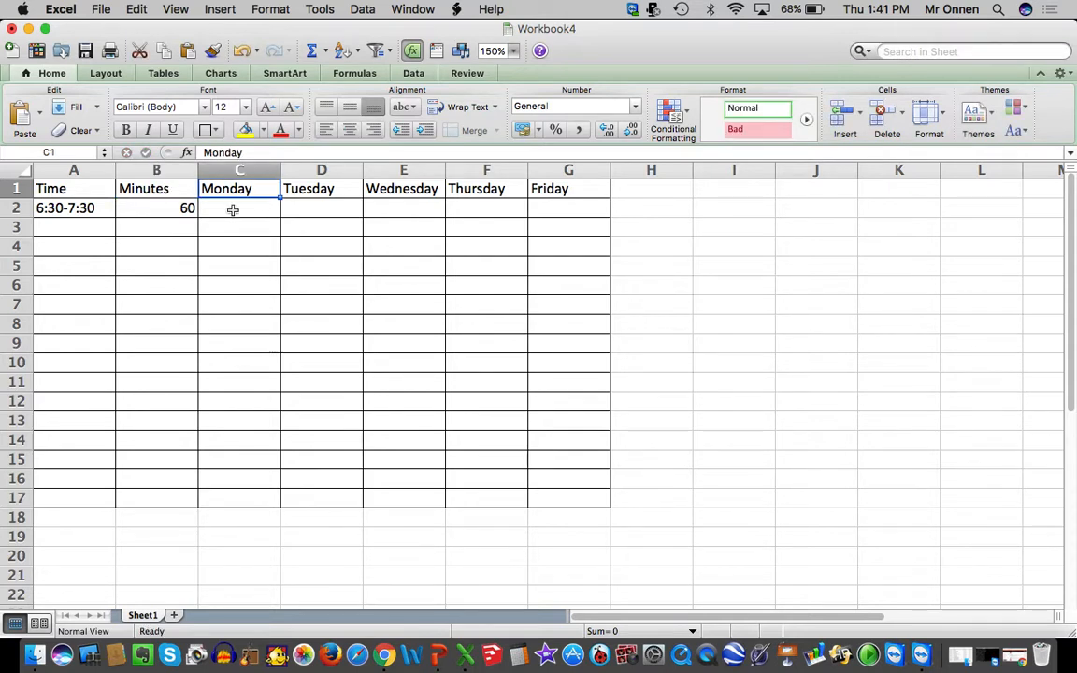
# Enter the activity "Morning Routine" for Monday in cell C2
pyautogui.click(232, 210)
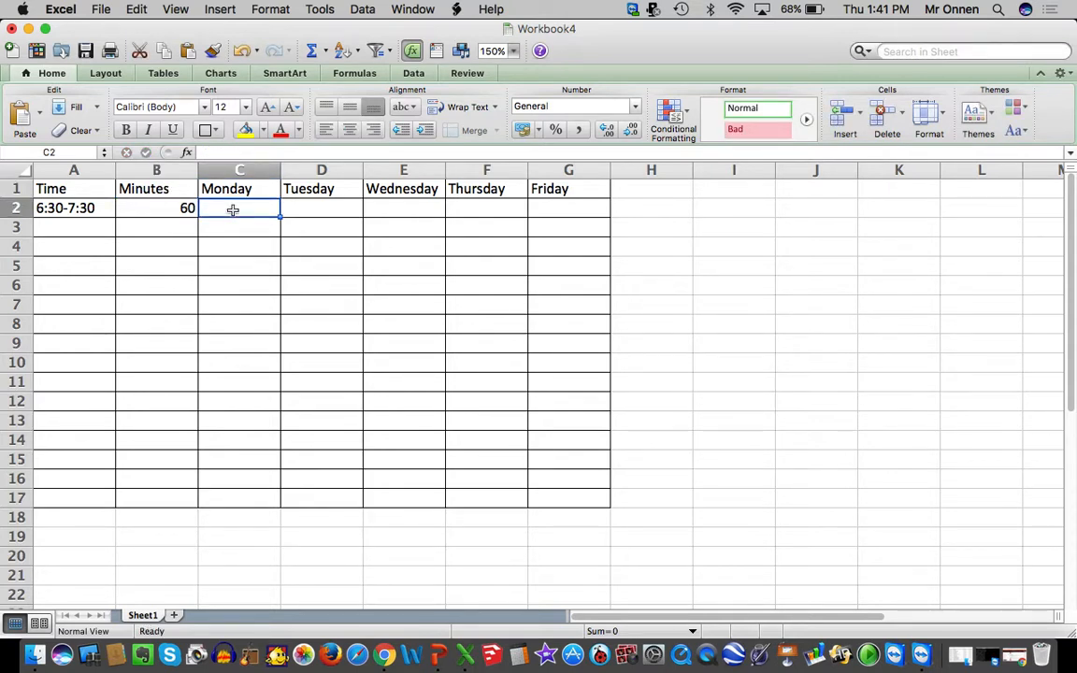
pyautogui.write('M')
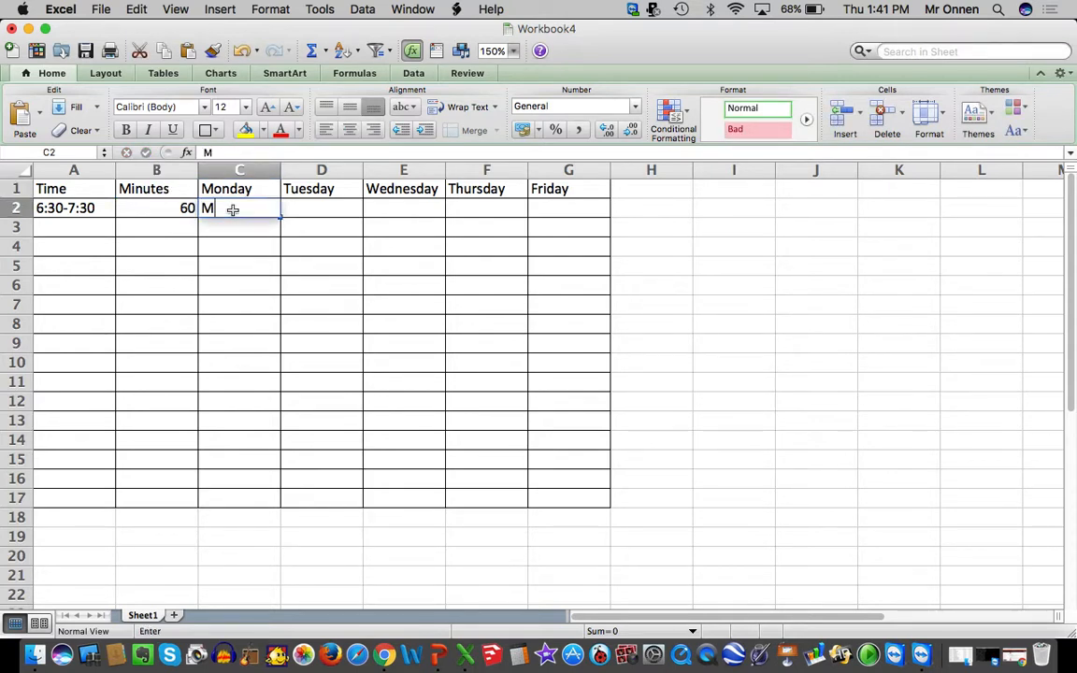
pyautogui.write('orning Routine')
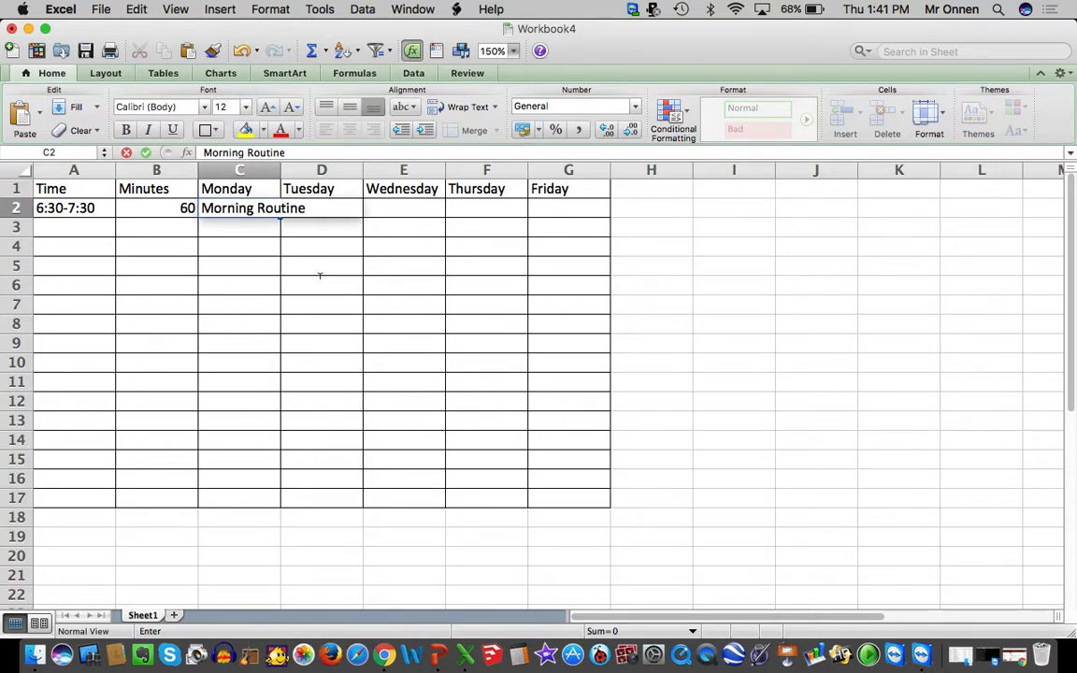
pyautogui.click(404, 324)
# Turn on text wrapping for the Monday Morning Routine cell and copy it across to Friday
pyautogui.click(264, 207)
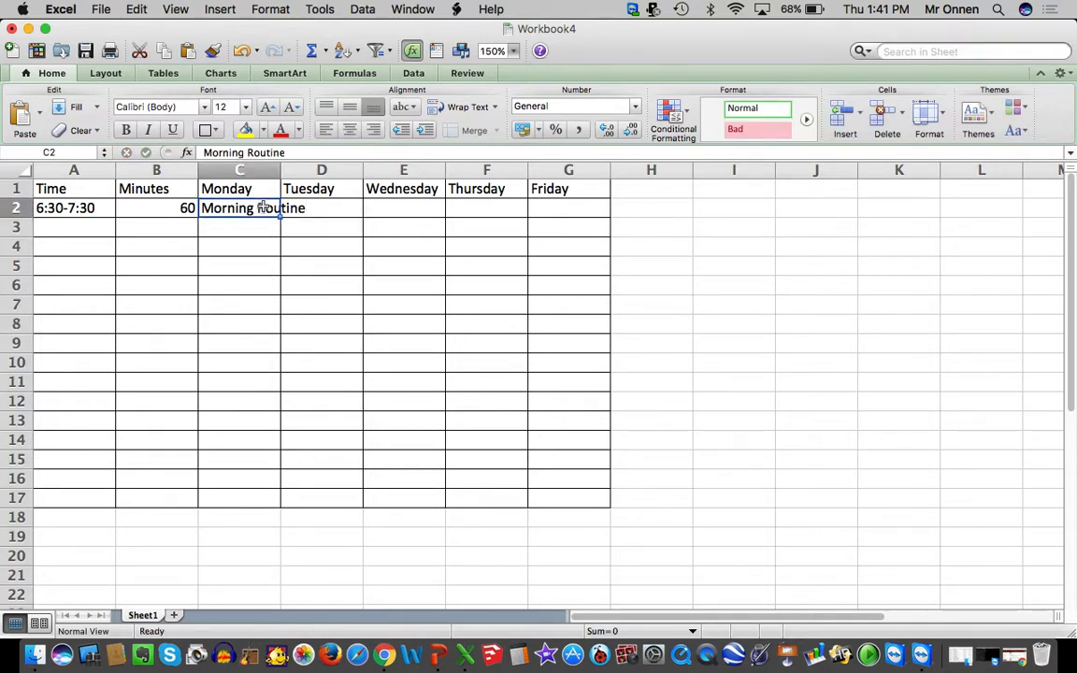
pyautogui.rightClick(263, 208)
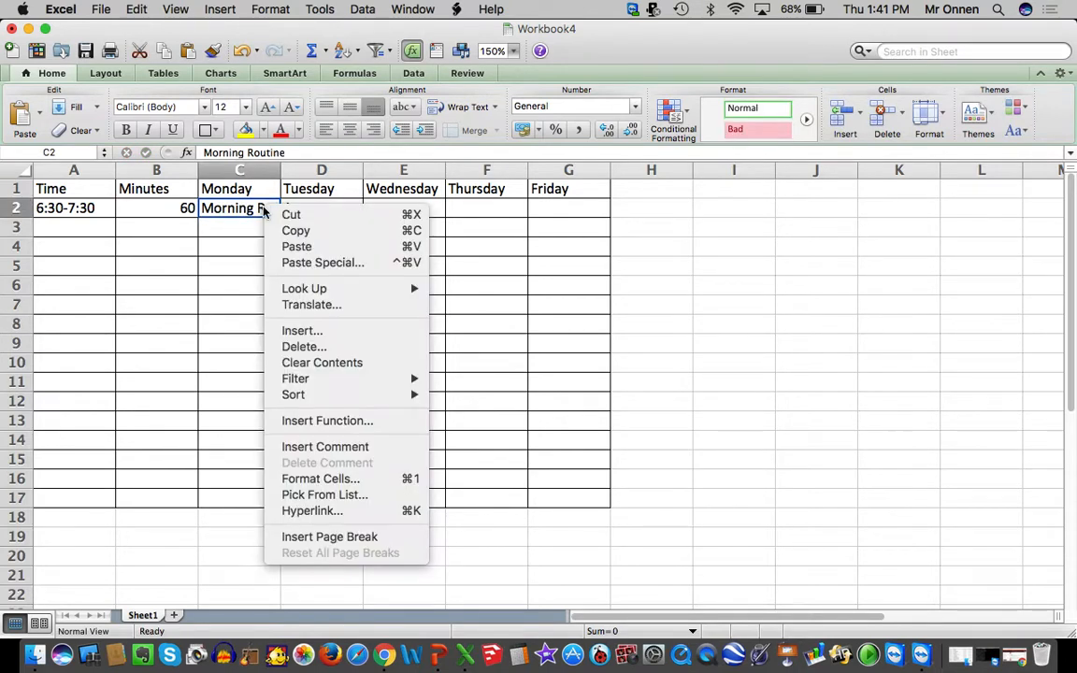
pyautogui.click(290, 481)
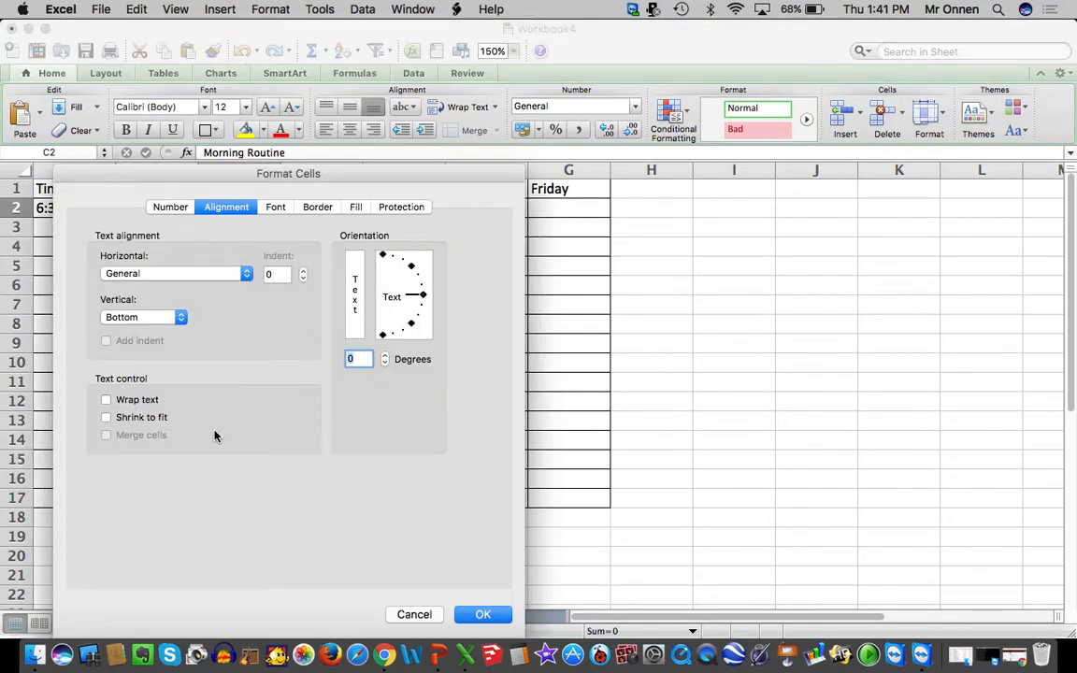
pyautogui.click(153, 404)
pyautogui.click(480, 615)
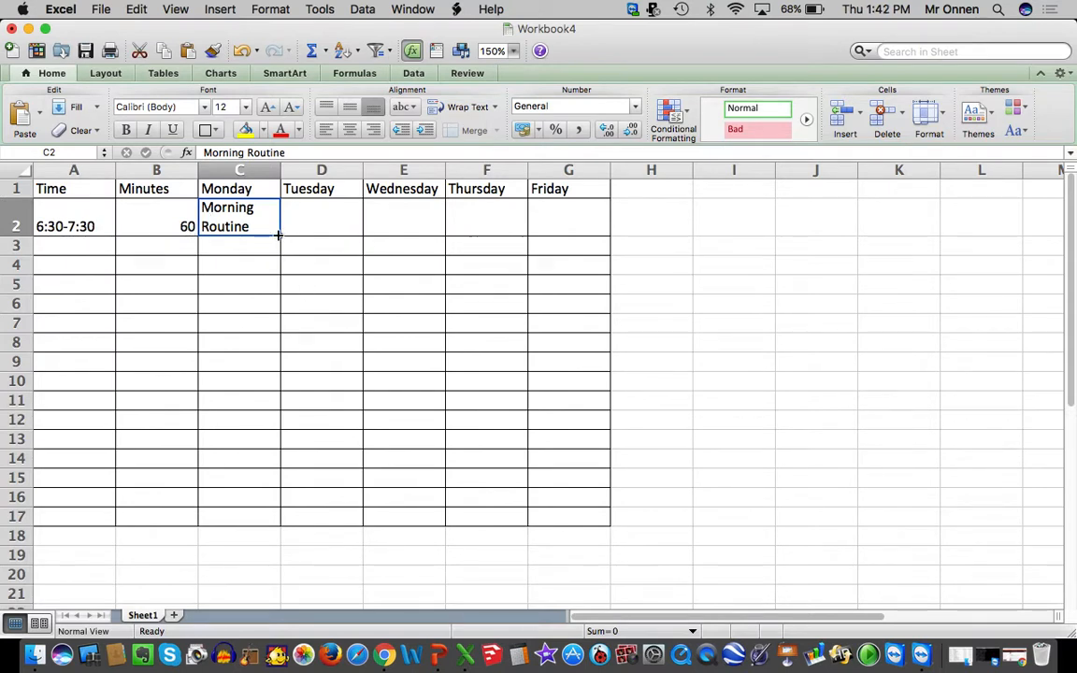
pyautogui.moveTo(278, 235); pyautogui.dragTo(586, 235)
pyautogui.click(520, 286)
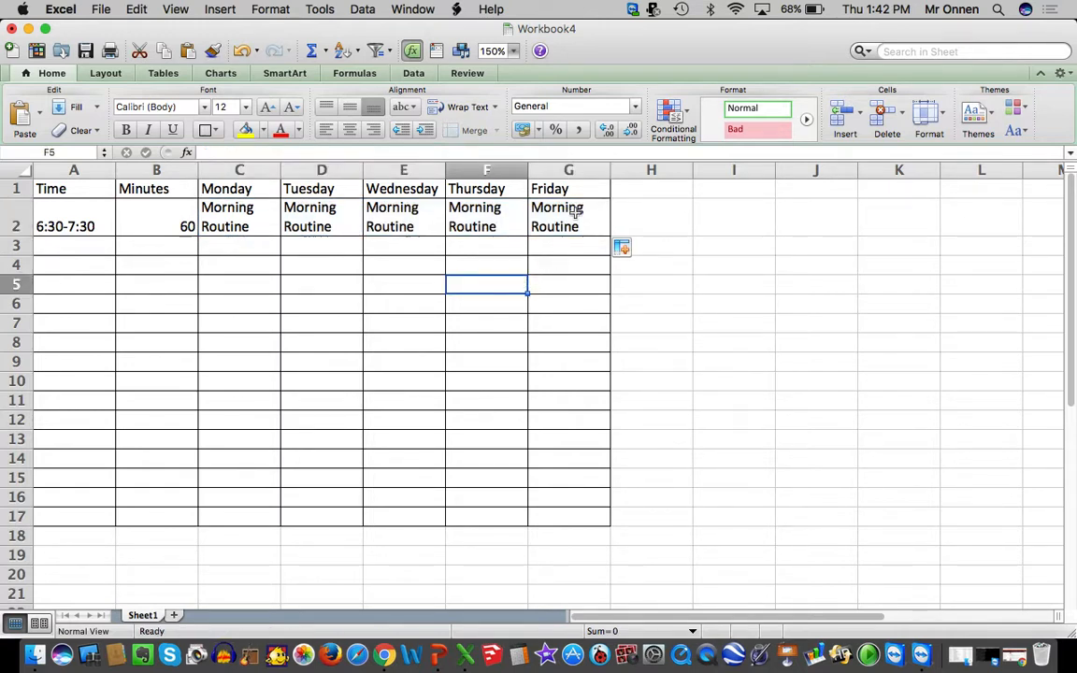
# Merge cells C2:G2 into a single Morning Routine cell spanning Monday to Friday and center its text horizontally
pyautogui.click(567, 212)
pyautogui.moveTo(255, 216); pyautogui.dragTo(581, 210)
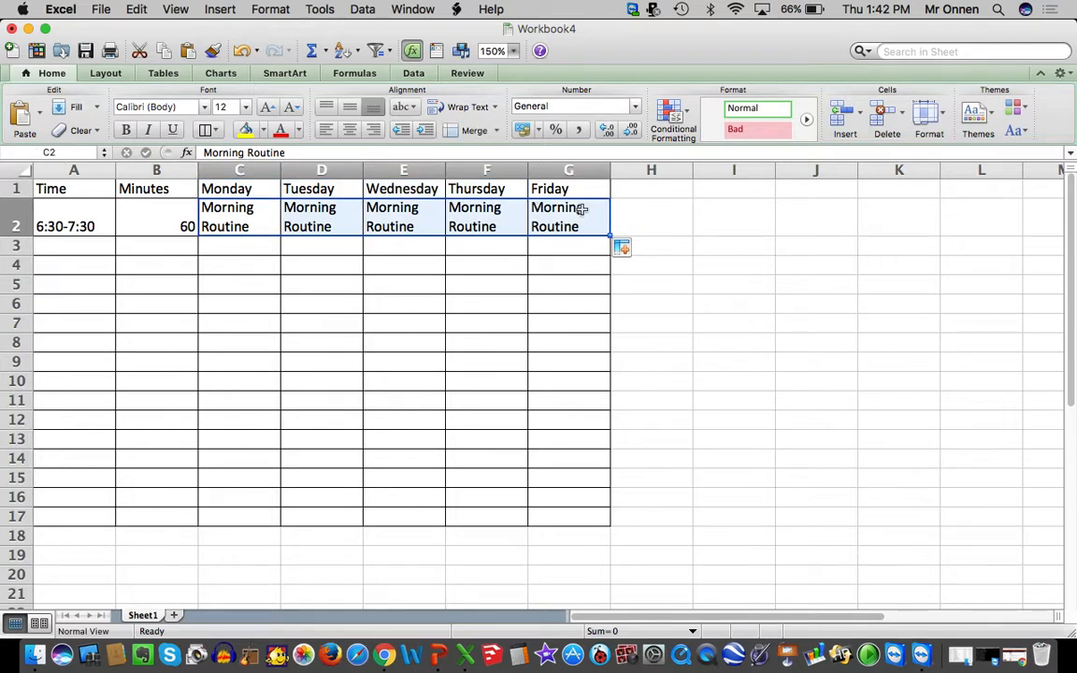
pyautogui.rightClick(462, 227)
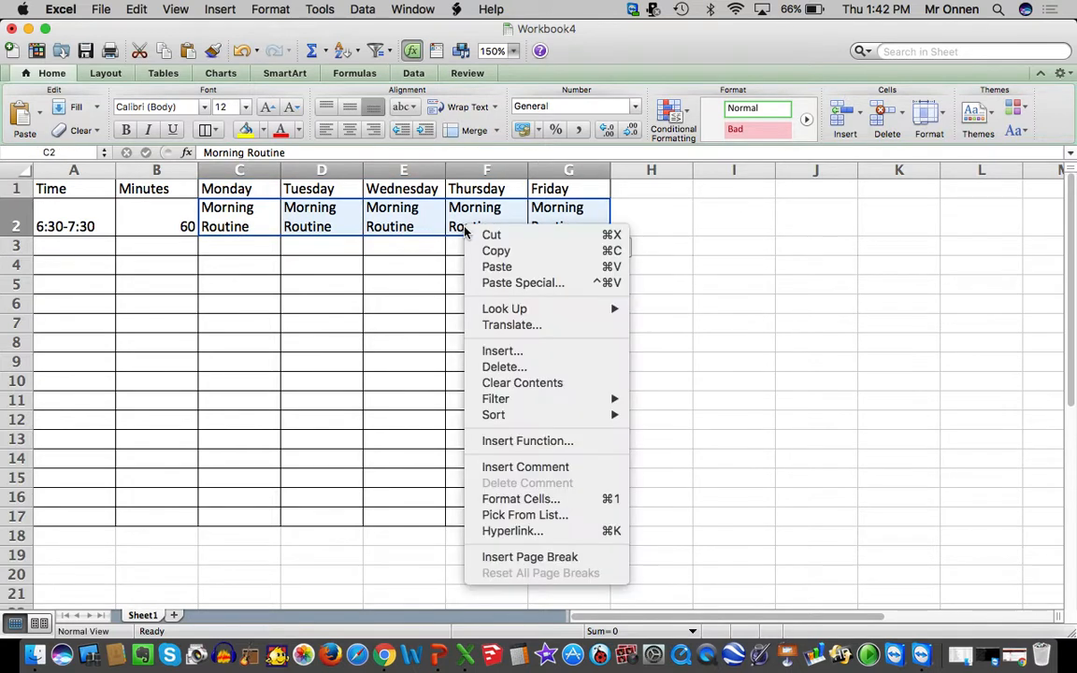
pyautogui.click(520, 498)
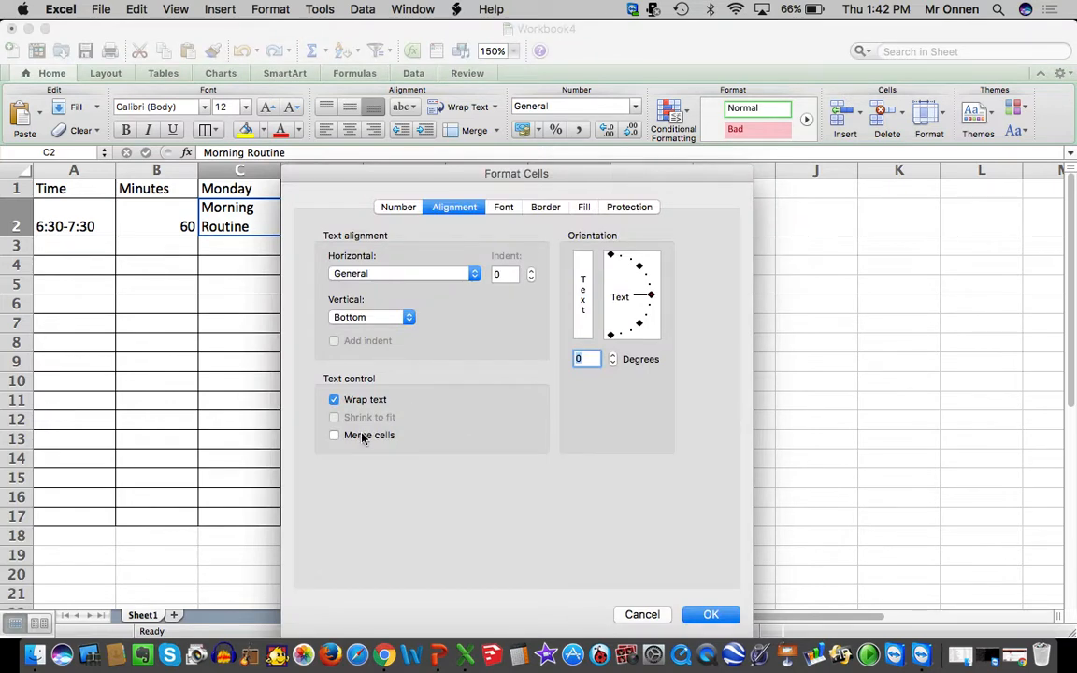
pyautogui.click(400, 207)
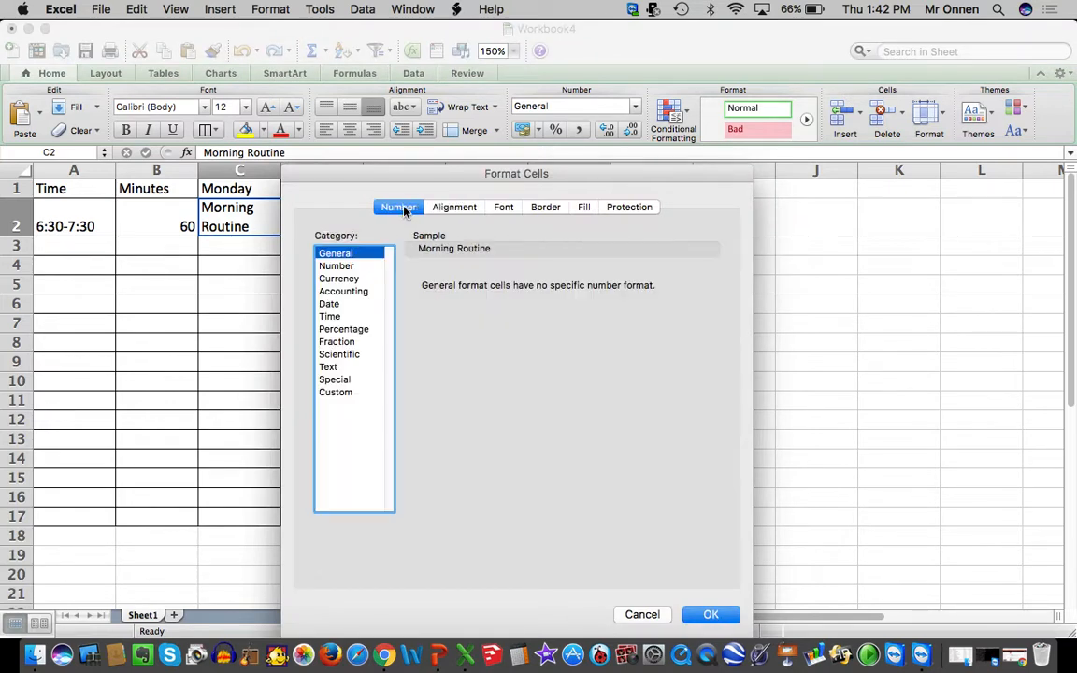
pyautogui.click(457, 209)
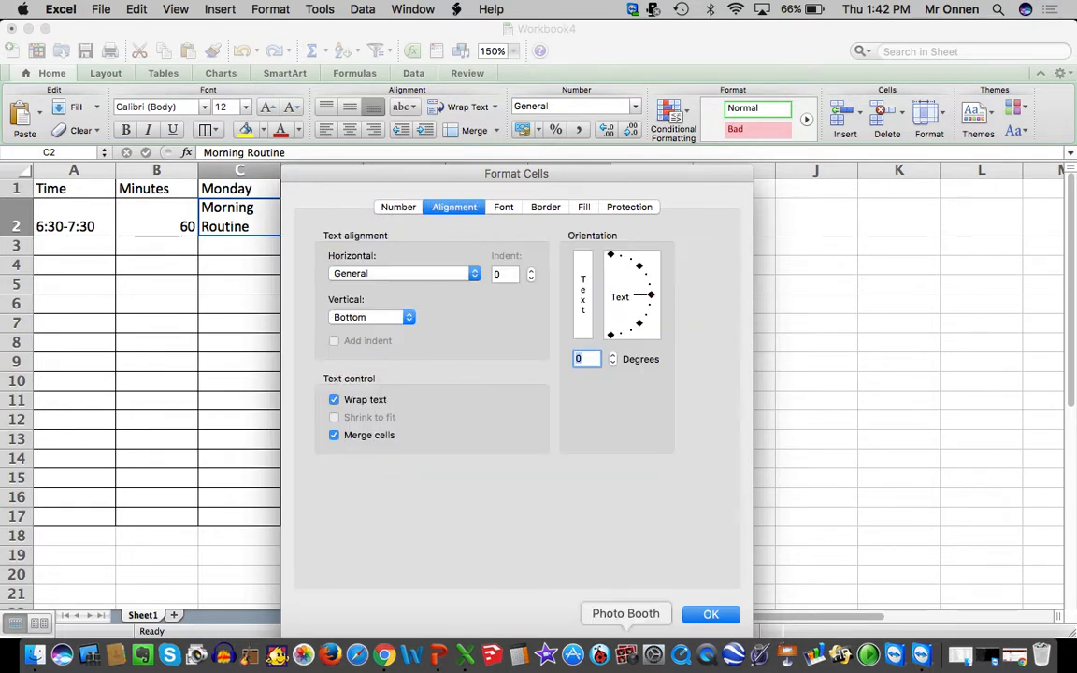
pyautogui.click(709, 614)
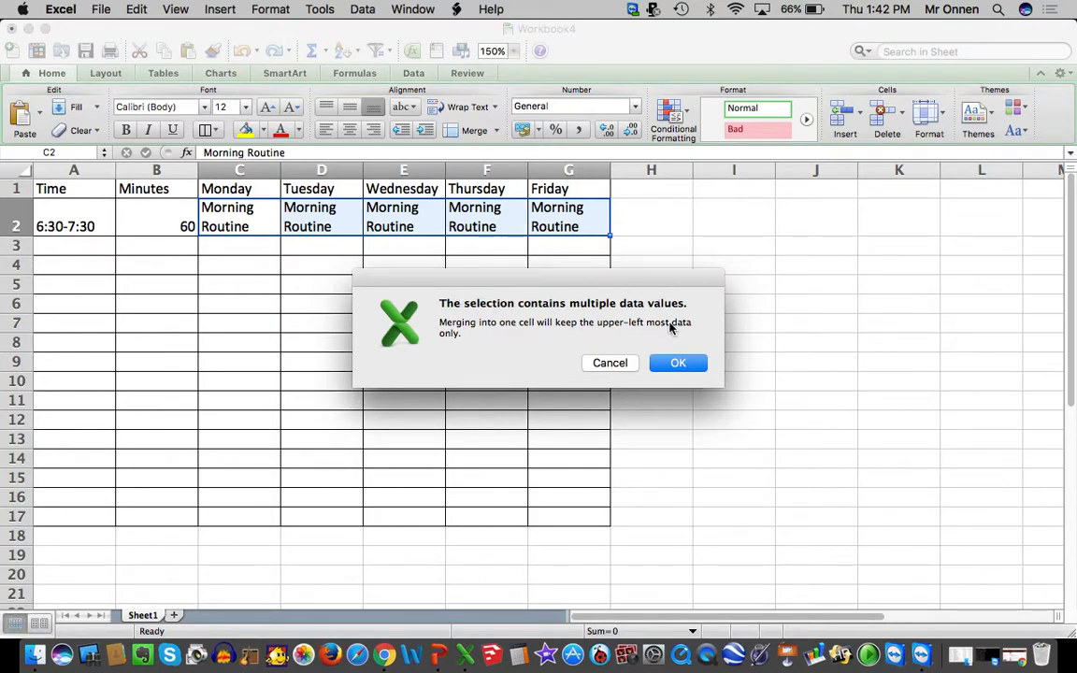
pyautogui.click(676, 363)
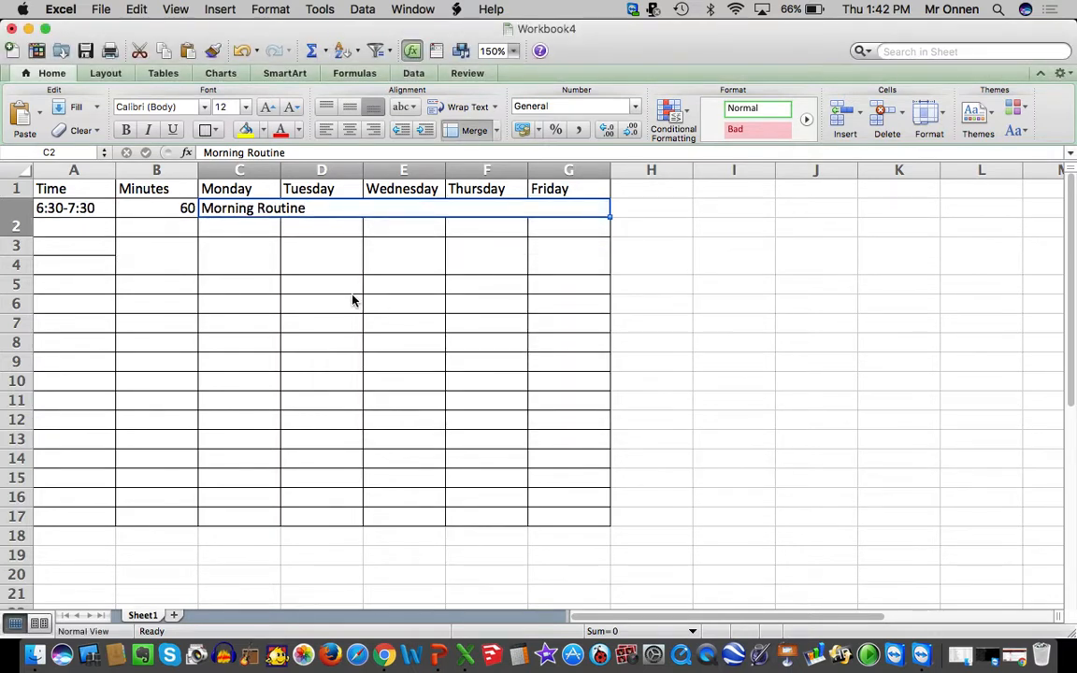
pyautogui.click(349, 129)
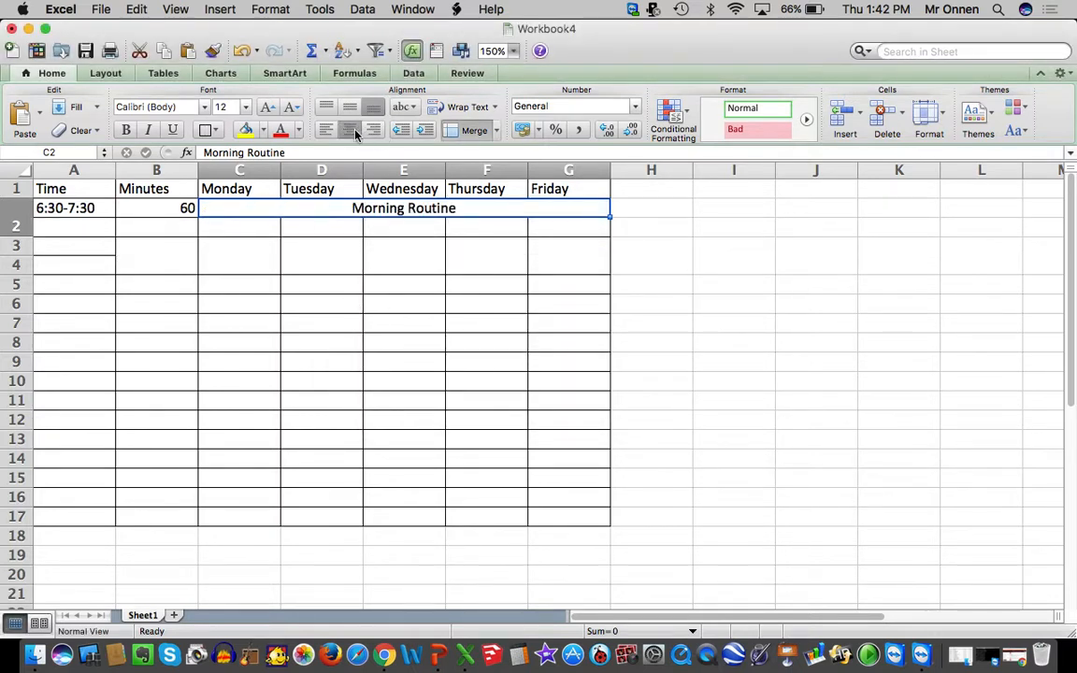
pyautogui.click(364, 267)
# Enter the time slot 7:30-8:00 in A3 and its duration of 30 in B3
pyautogui.click(84, 221)
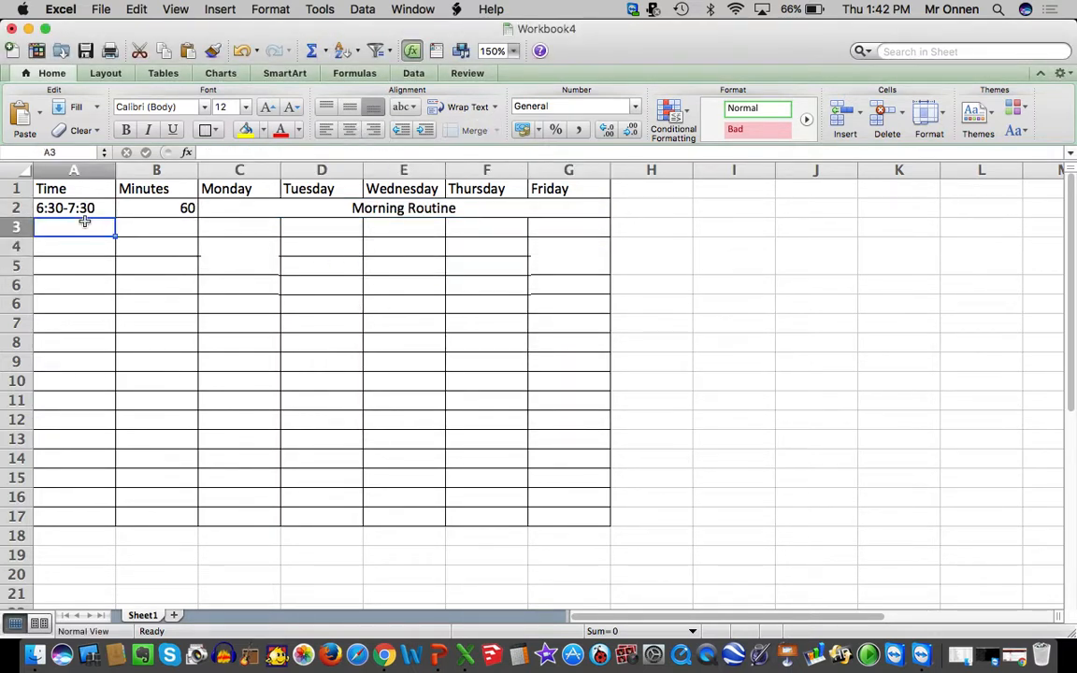
pyautogui.write('7:3')
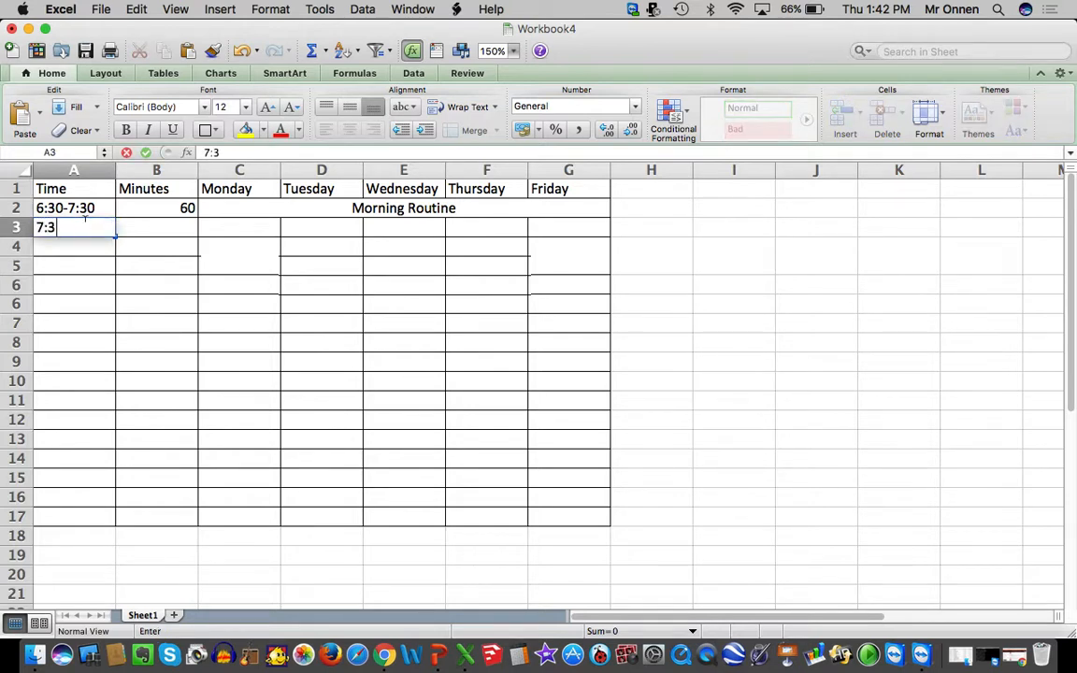
pyautogui.write('0-8:00')
pyautogui.press('Tab')
pyautogui.write('30')
pyautogui.press('Tab')
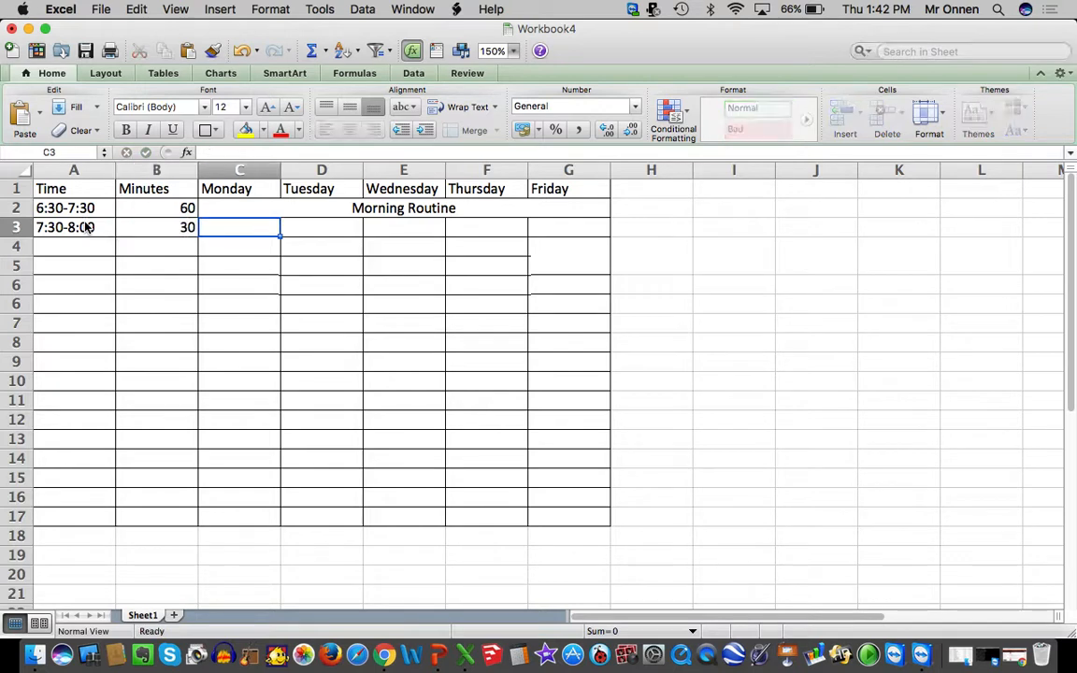
# Enter the activity "Morning Devotions" for Monday in cell C3
pyautogui.write('Morning Devotions')
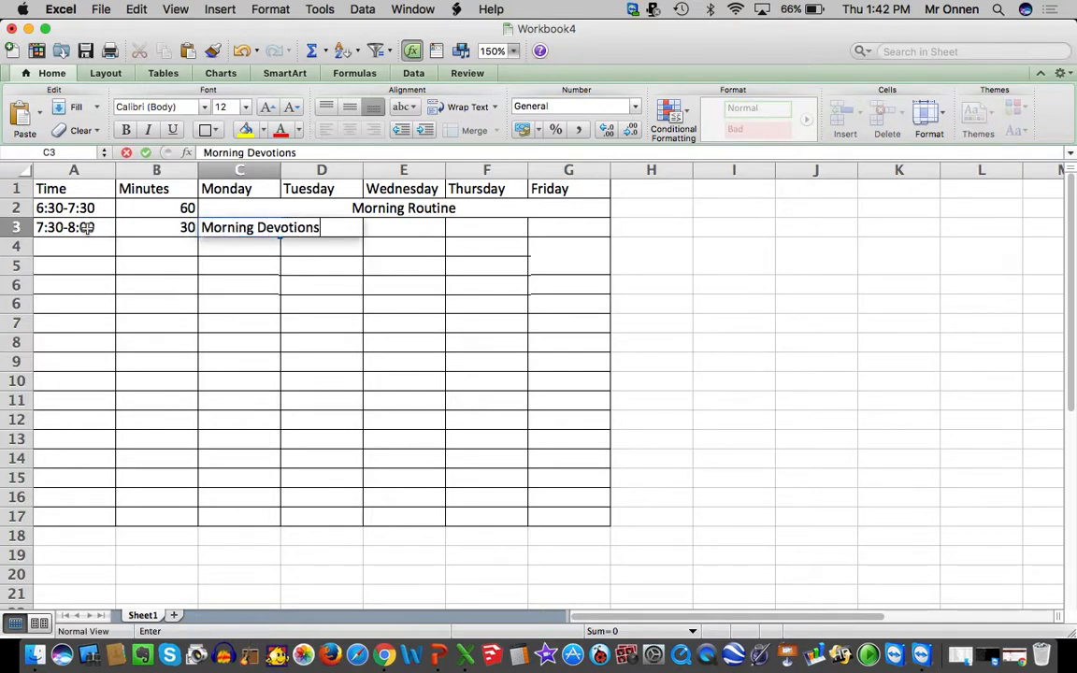
pyautogui.click(234, 319)
# Merge cells C3:G3 into one Morning Devotions cell spanning Monday to Friday and center its text horizontally
pyautogui.click(268, 227)
pyautogui.moveTo(268, 227); pyautogui.dragTo(538, 227)
pyautogui.rightClick(538, 227)
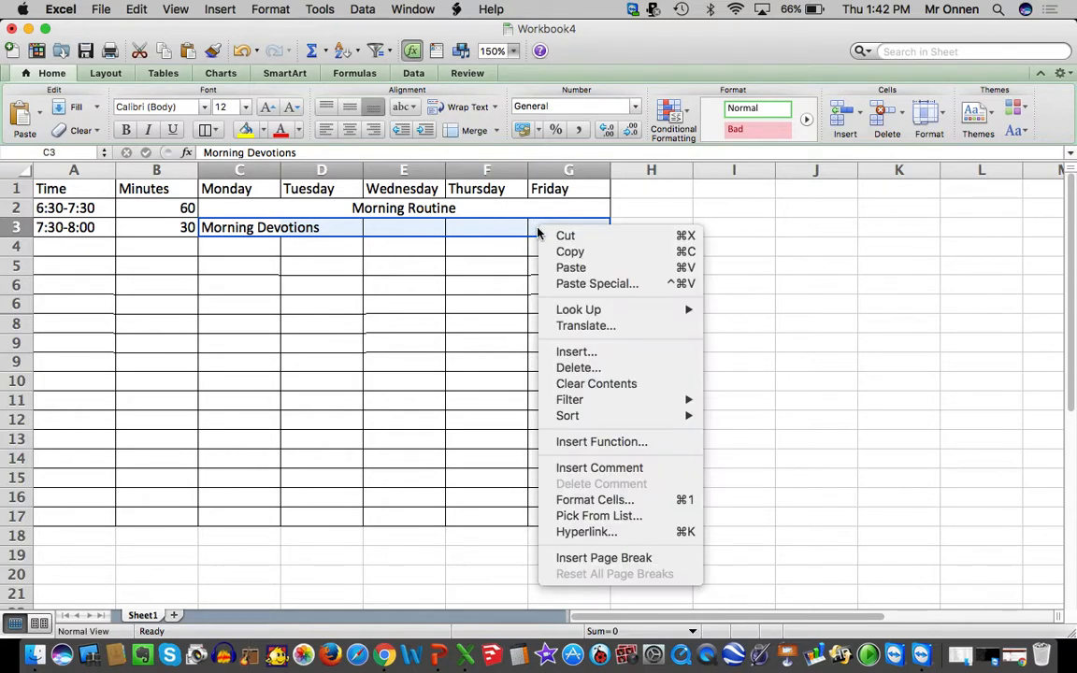
pyautogui.click(595, 503)
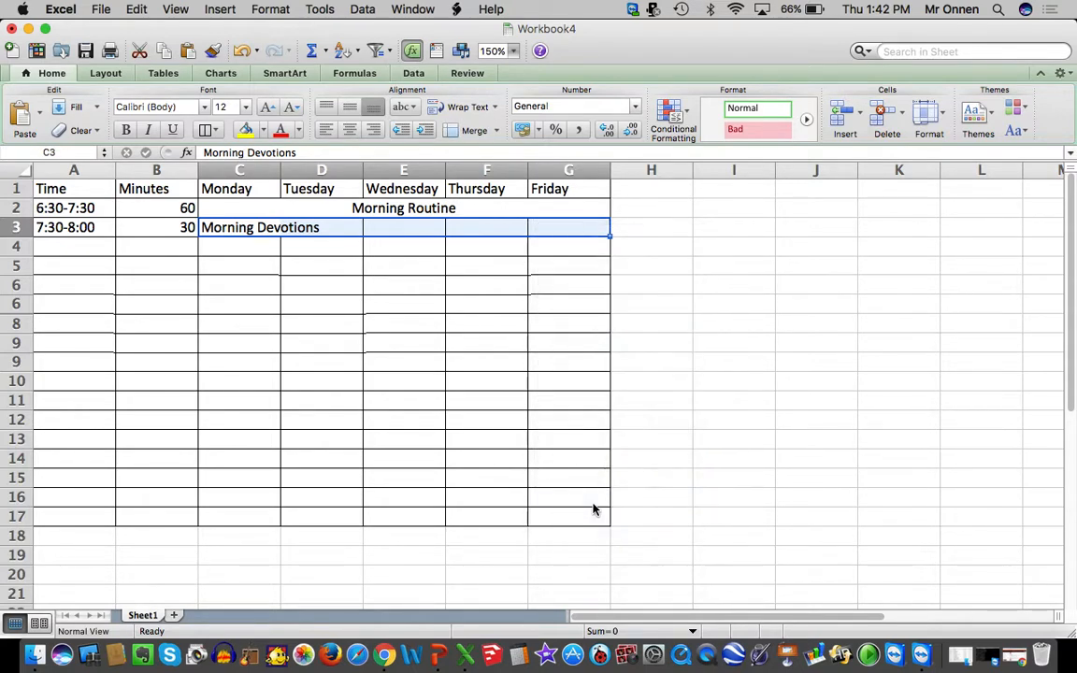
pyautogui.press('Return')
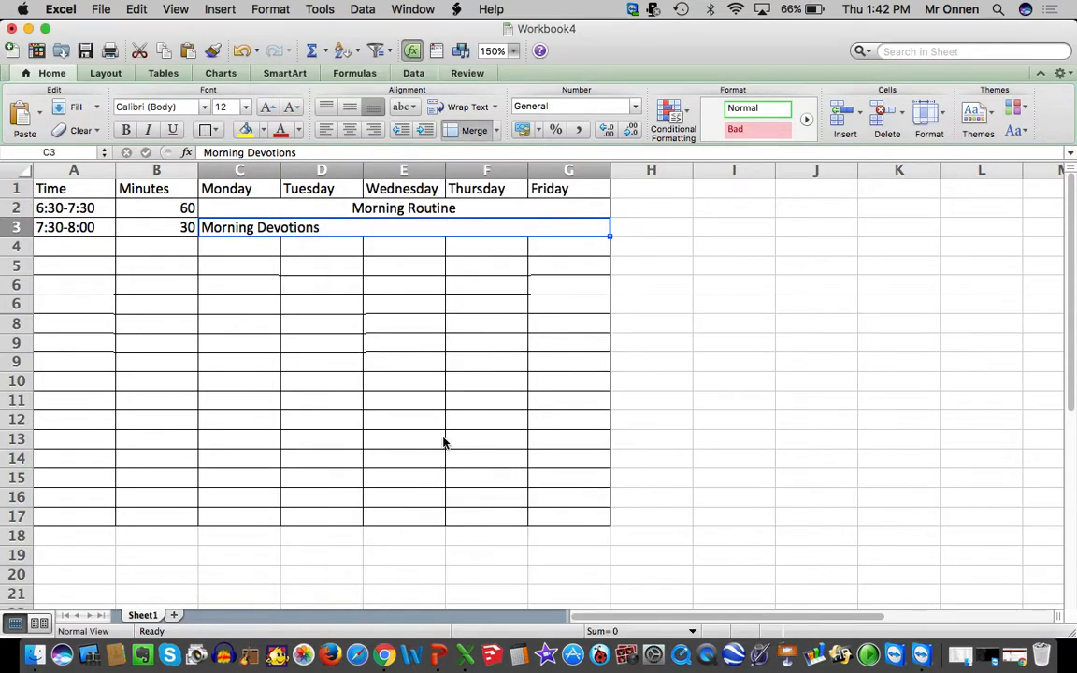
pyautogui.click(353, 133)
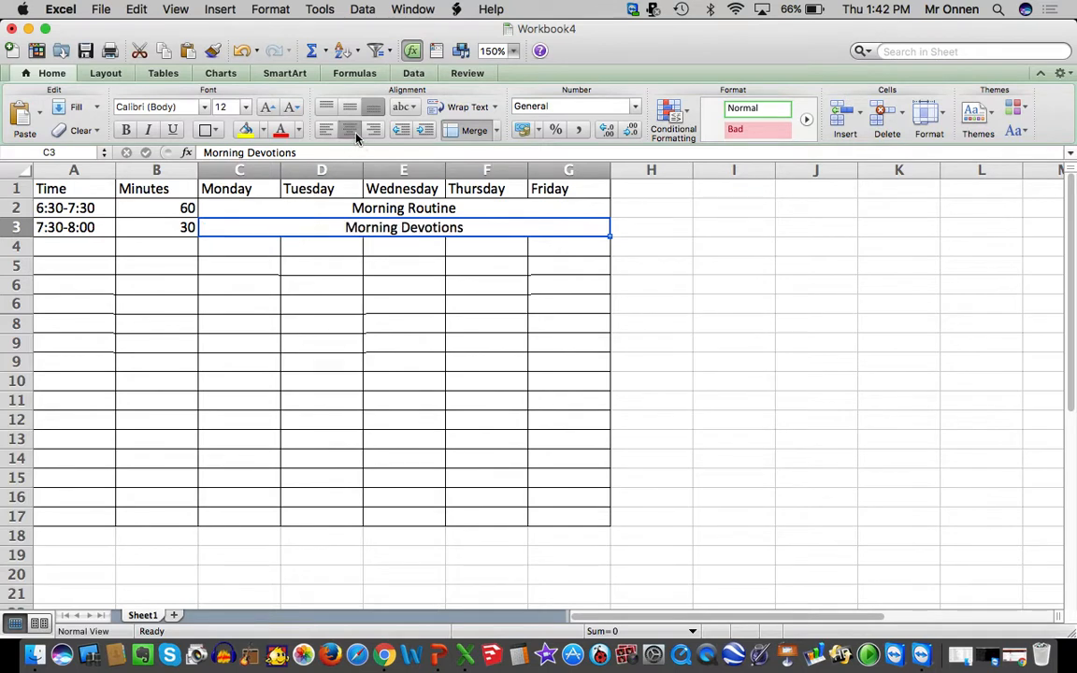
pyautogui.click(340, 135)
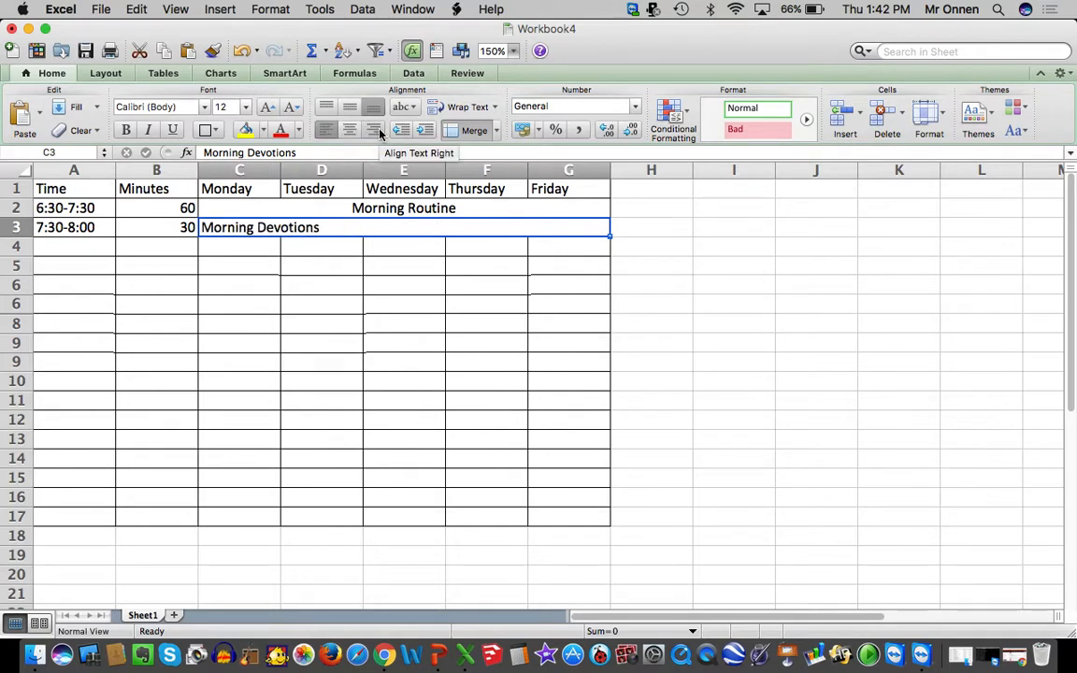
pyautogui.click(372, 130)
pyautogui.click(348, 130)
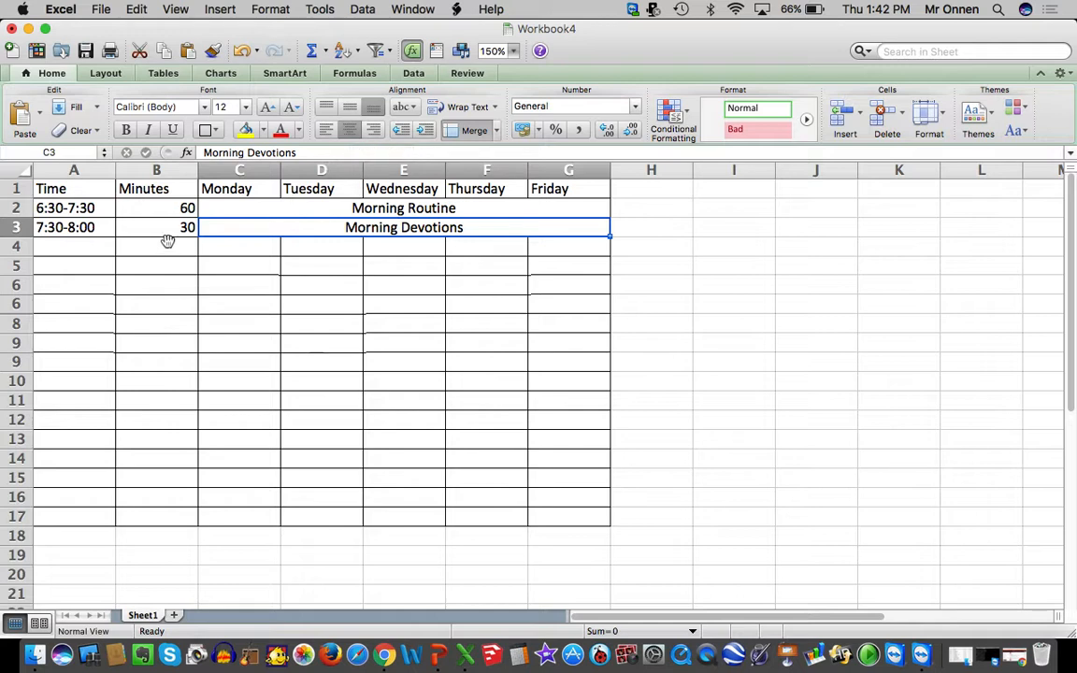
# Enter "Go to Grandma's House" for Monday in C4 and "Drive Home" for Tuesday in D4
pyautogui.click(210, 248)
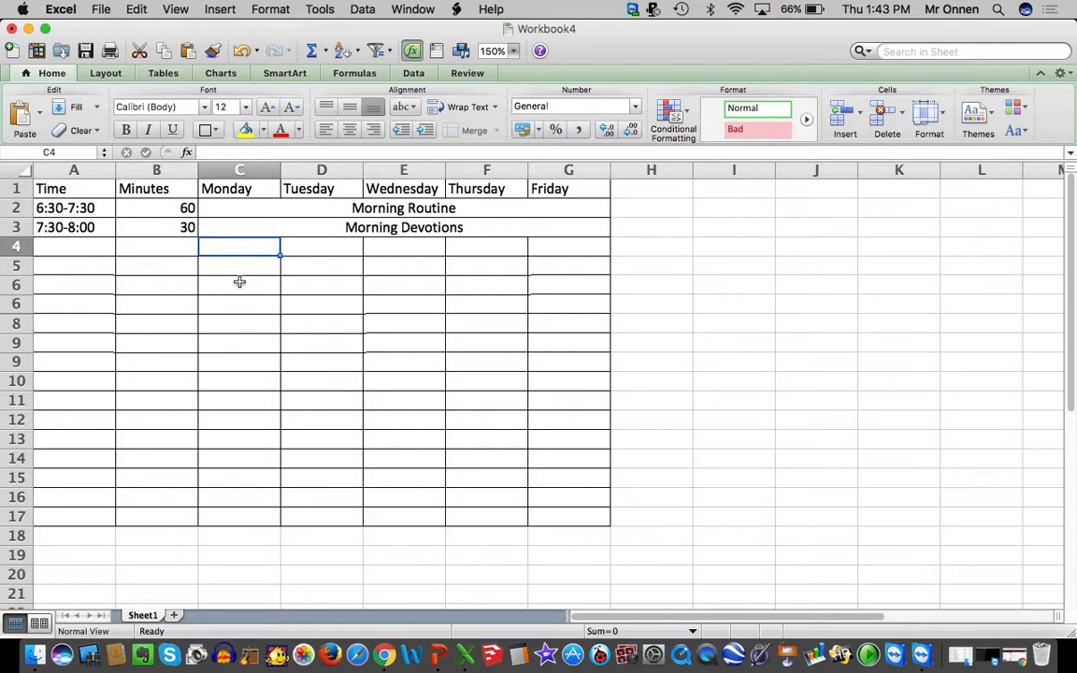
pyautogui.write("Go to Grandma's")
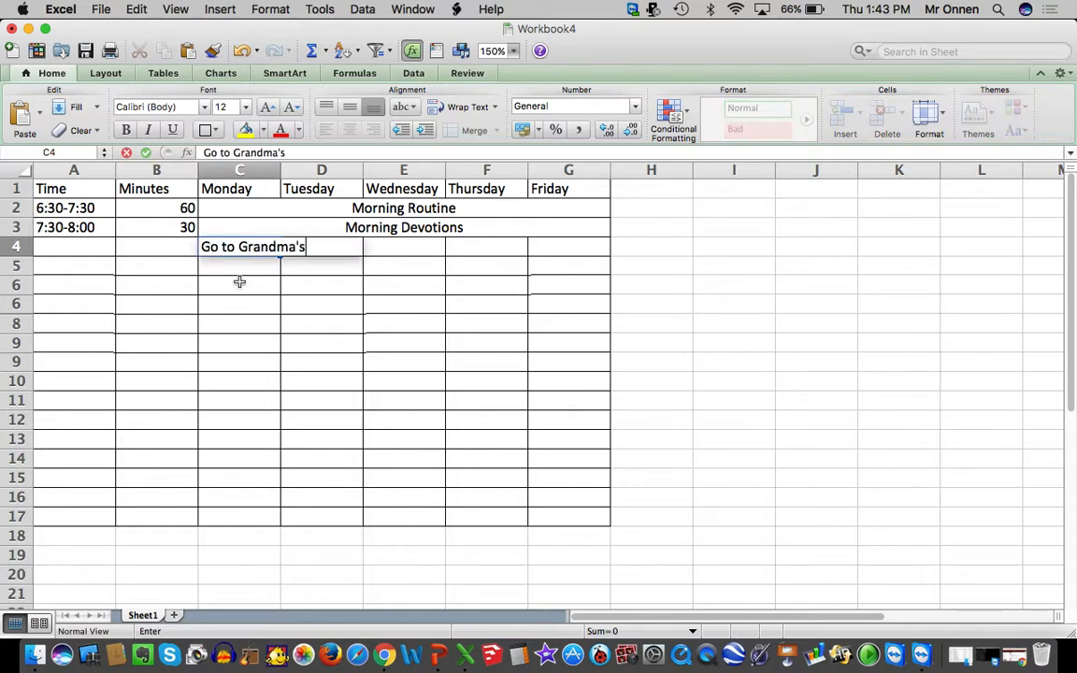
pyautogui.write(' House')
pyautogui.click(390, 385)
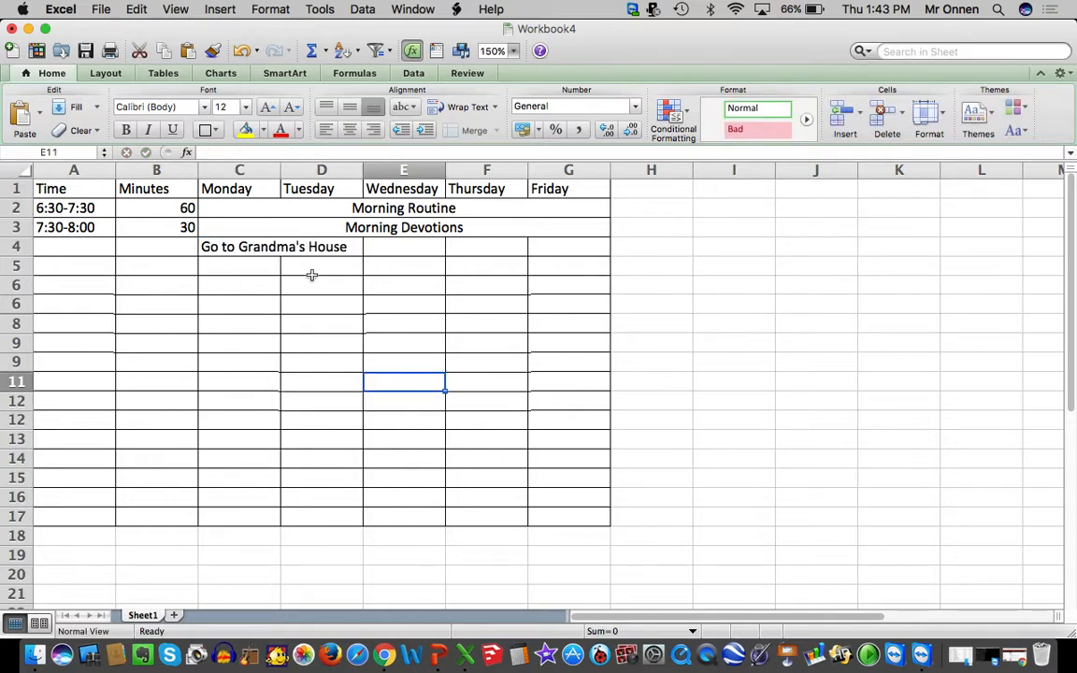
pyautogui.click(333, 248)
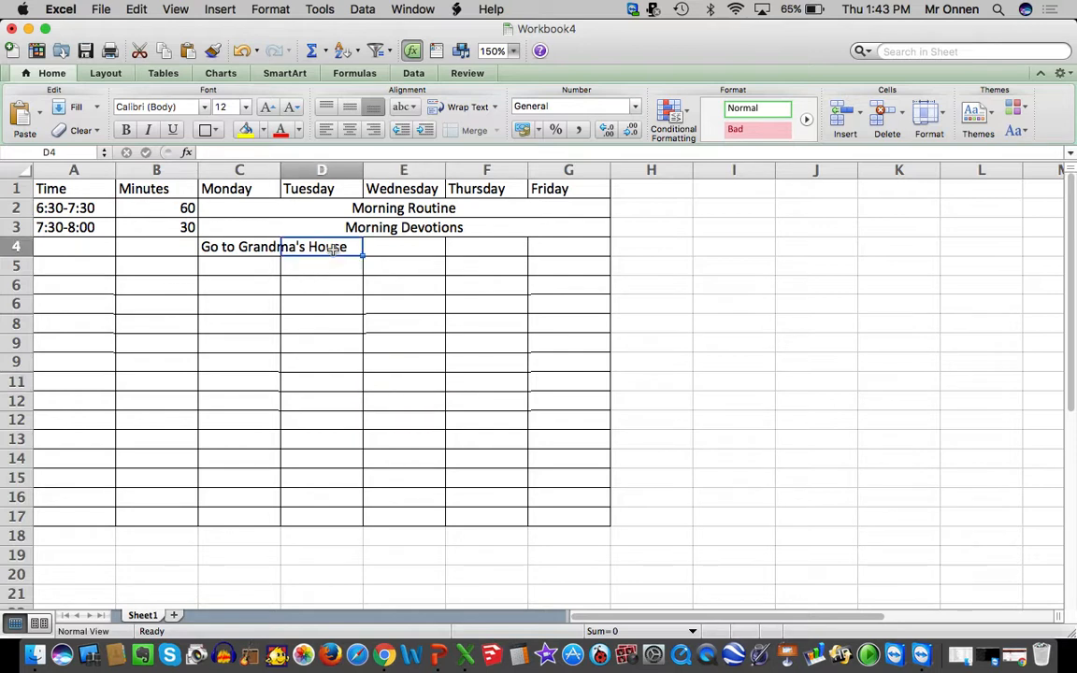
pyautogui.write('Drive')
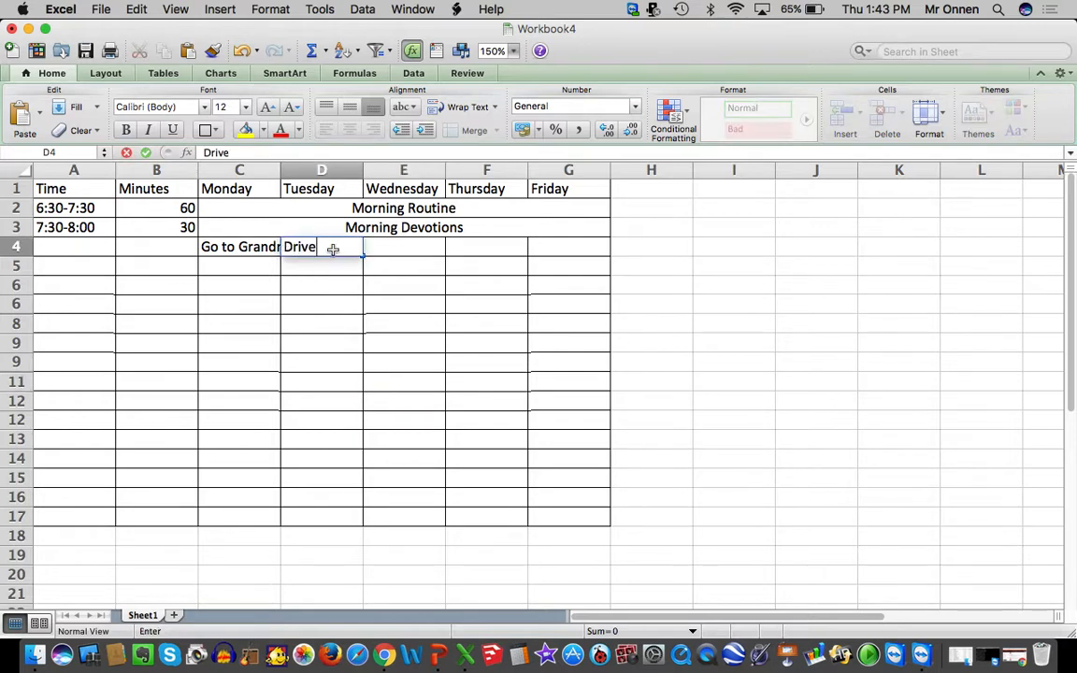
pyautogui.write(' Home')
pyautogui.click(391, 299)
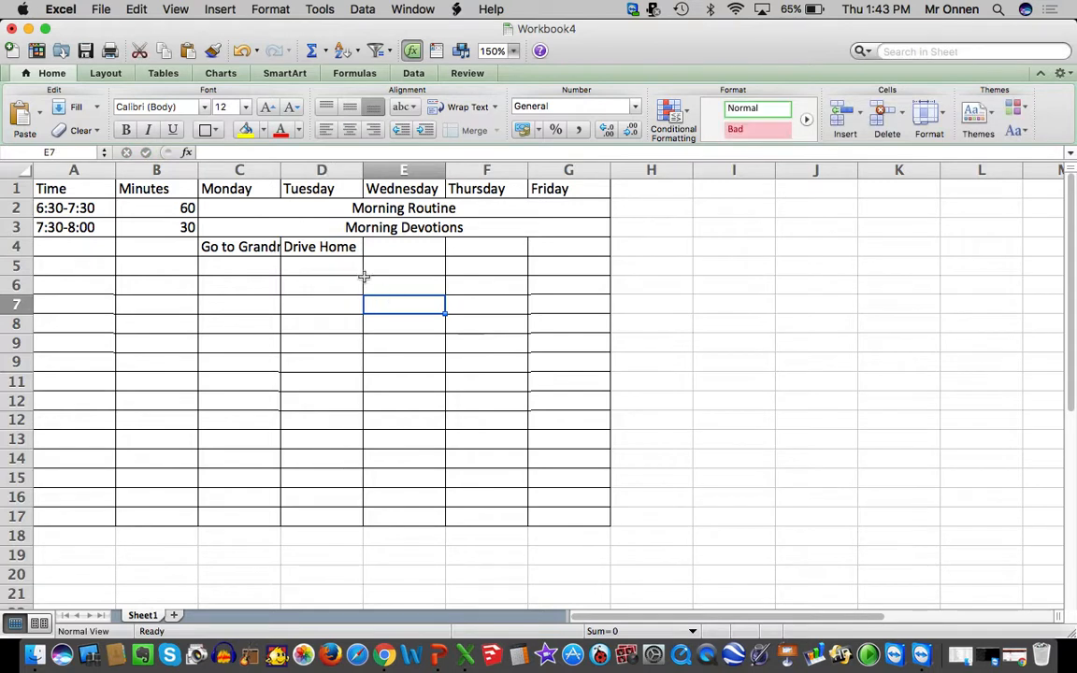
# Turn on text wrapping for the Monday and Tuesday activity cells C4:D4
pyautogui.moveTo(257, 246); pyautogui.dragTo(308, 245)
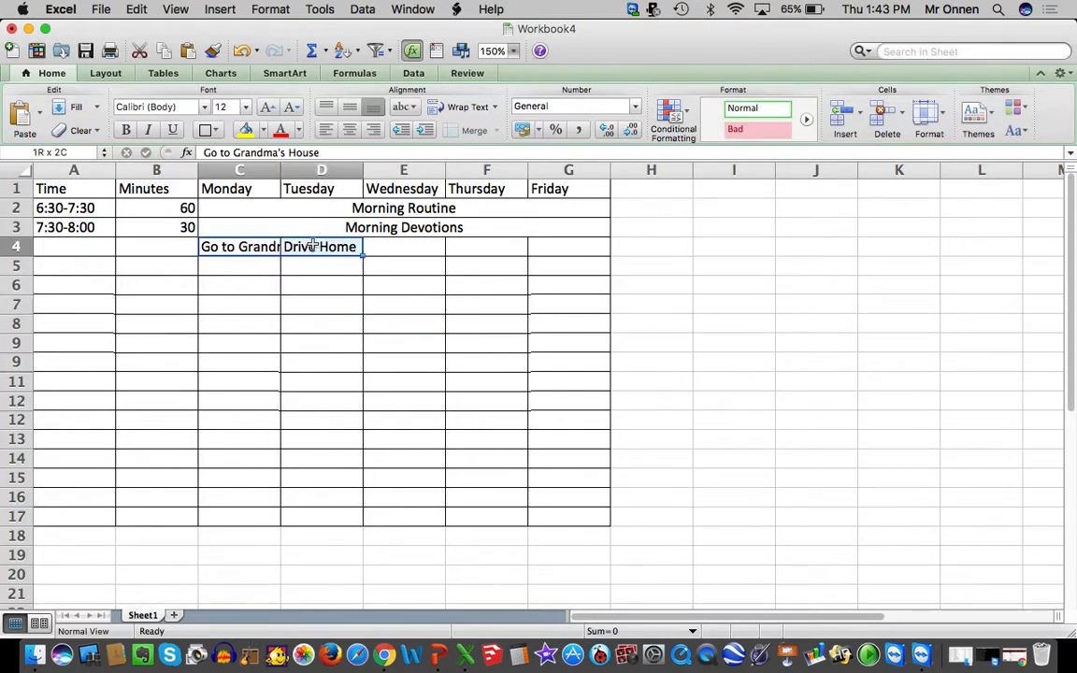
pyautogui.rightClick(315, 245)
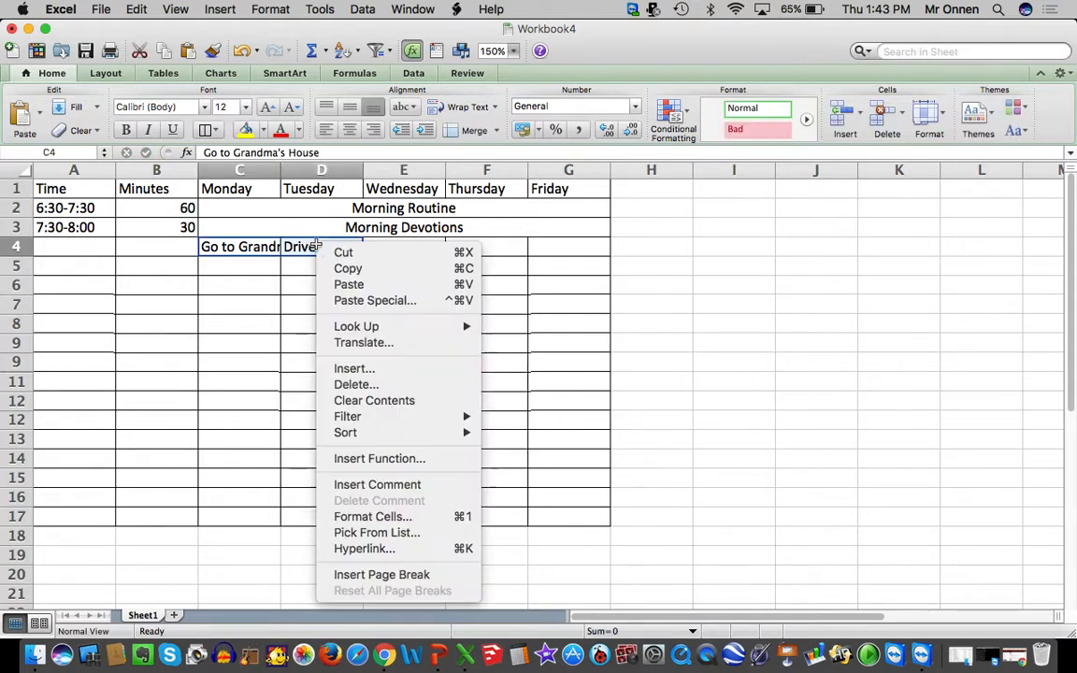
pyautogui.click(379, 516)
pyautogui.click(234, 401)
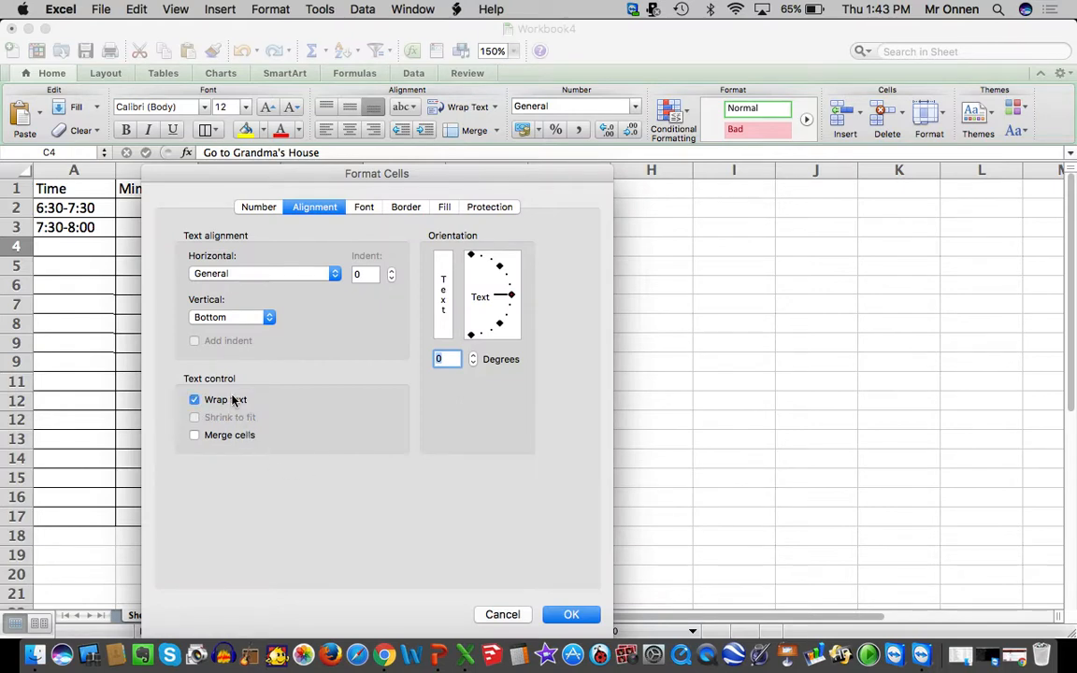
pyautogui.press('Return')
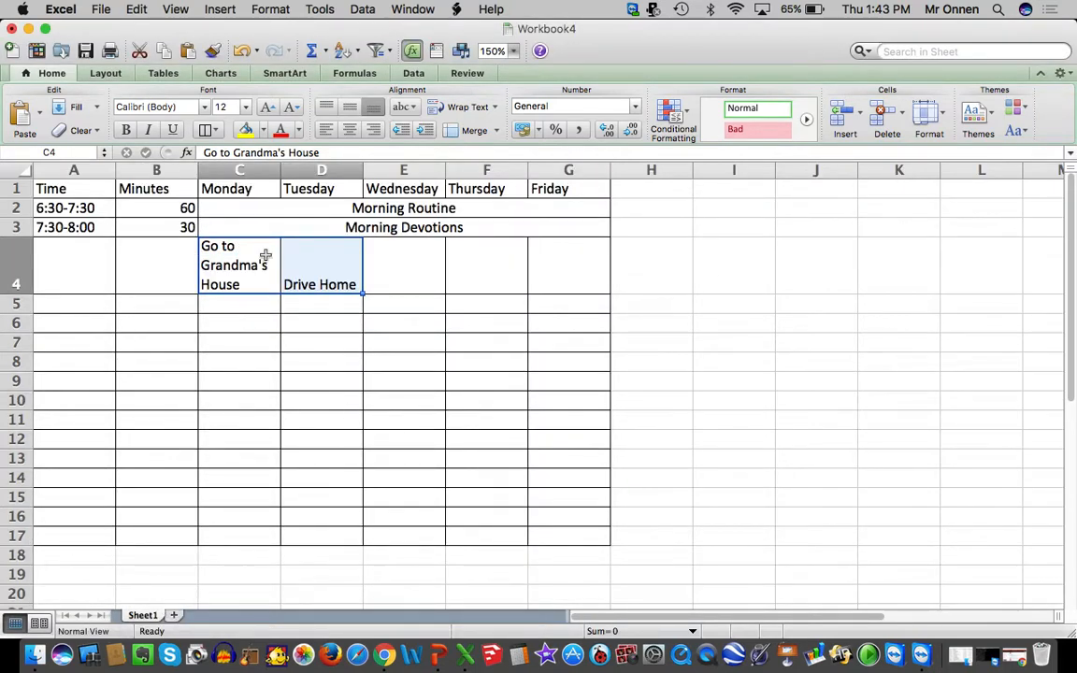
# Increase the height of row 2 to reflect the 60-minute Morning Routine
pyautogui.click(171, 254)
pyautogui.click(171, 229)
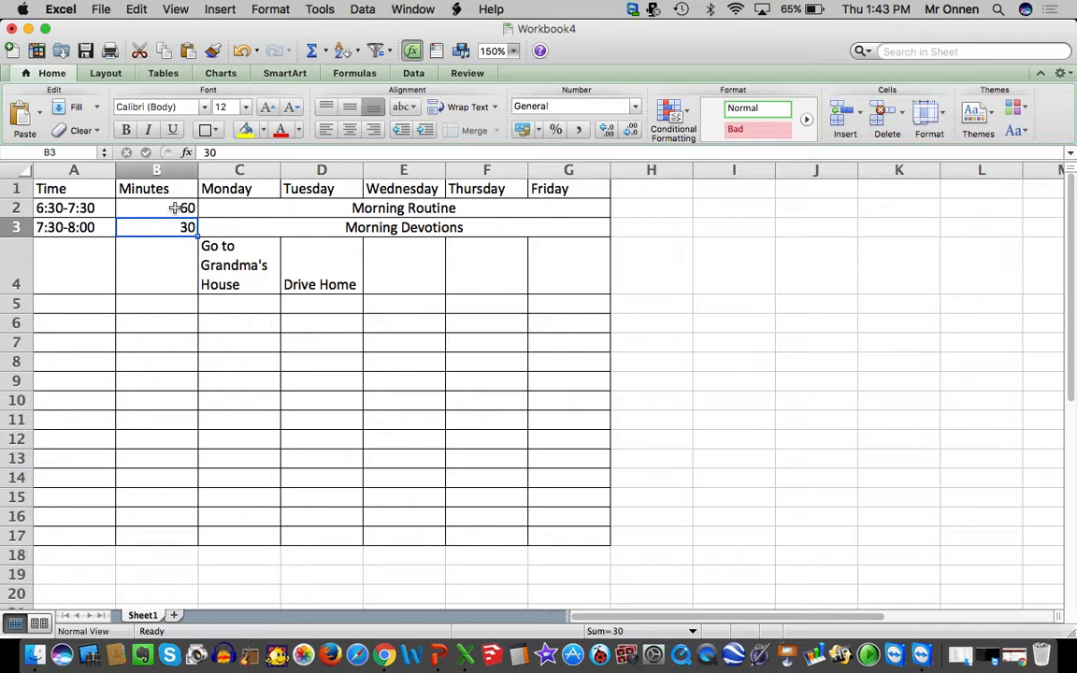
pyautogui.click(175, 207)
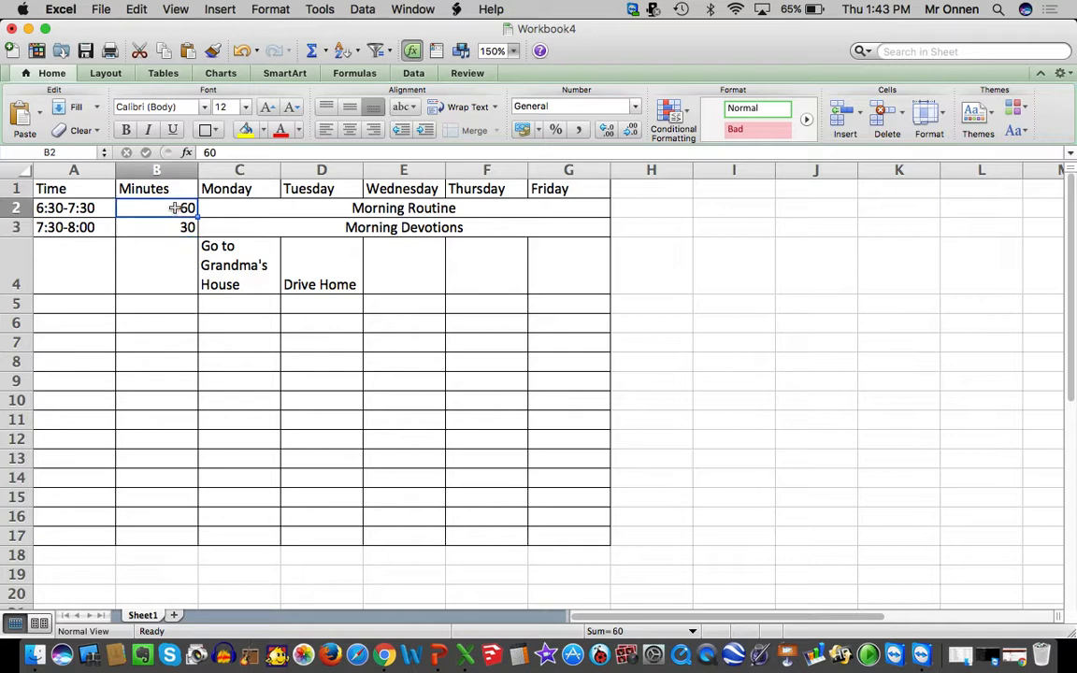
pyautogui.click(940, 128)
pyautogui.click(944, 140)
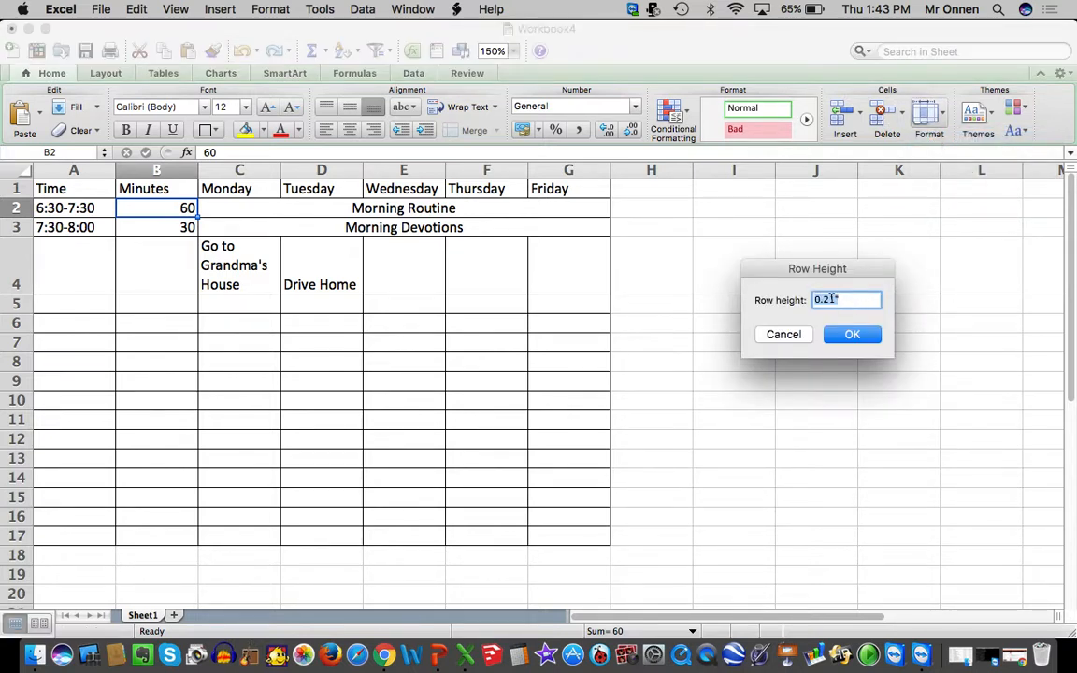
pyautogui.click(829, 300)
pyautogui.click(852, 334)
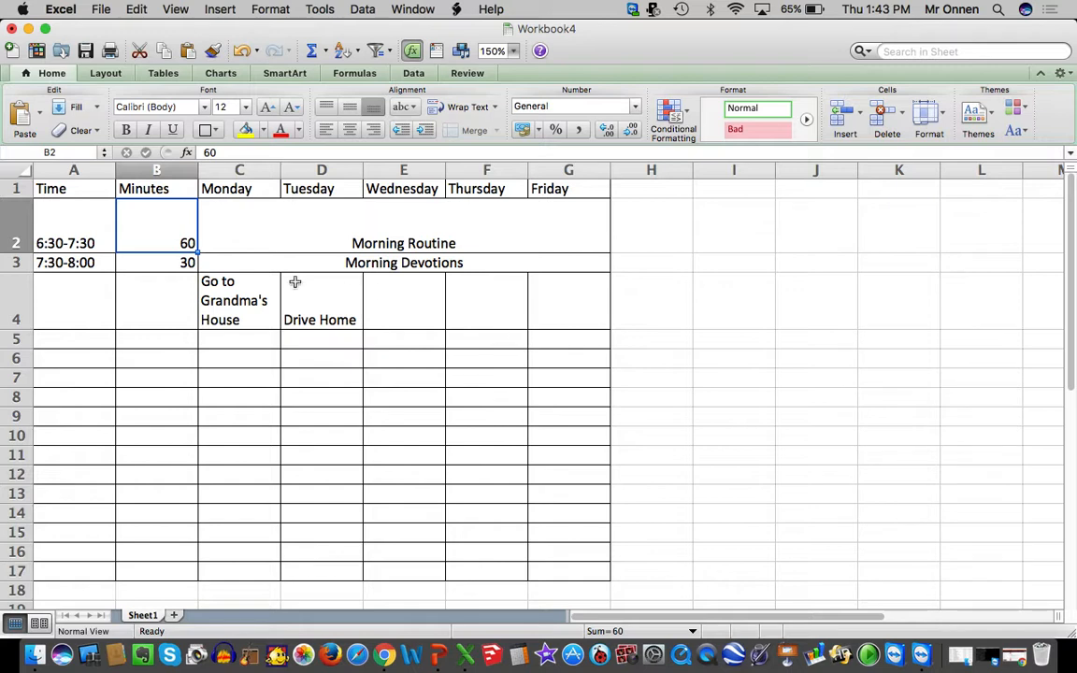
# Set the height of row 3, the Morning Devotions row, to 0.3 inches
pyautogui.click(167, 263)
pyautogui.click(930, 114)
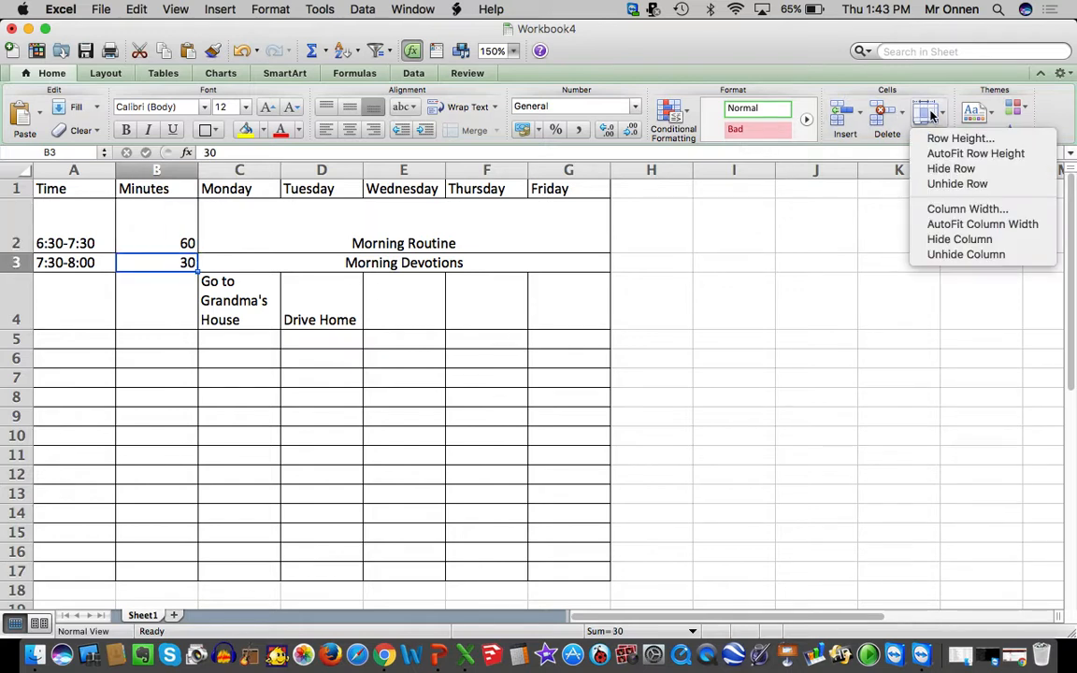
pyautogui.click(949, 138)
pyautogui.write('0.3')
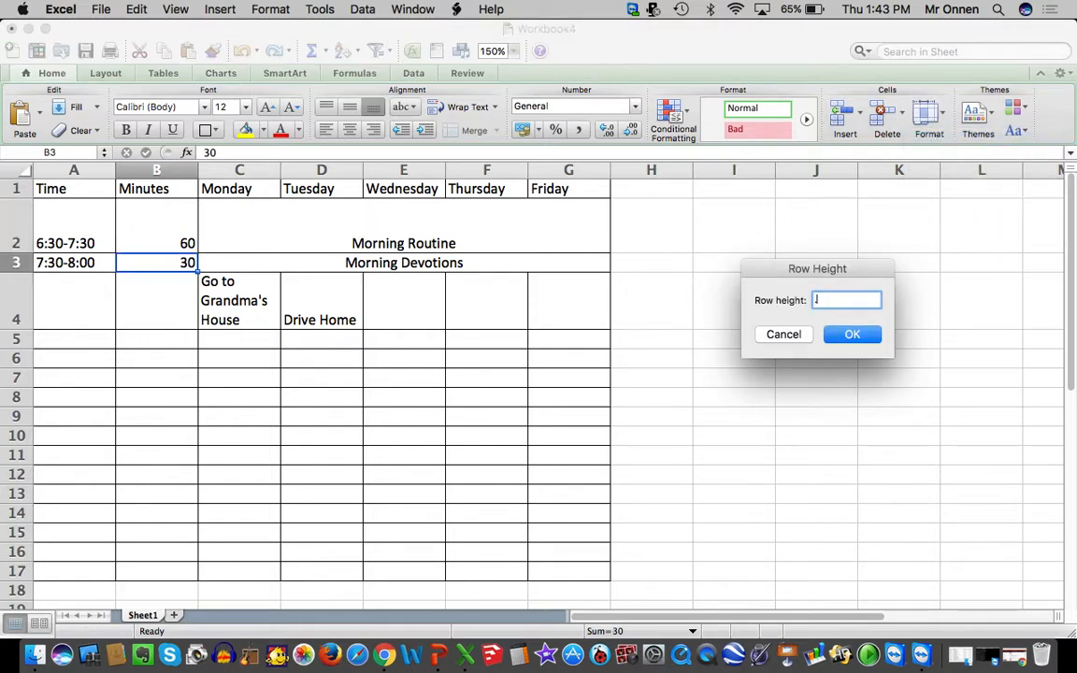
pyautogui.press('Return')
# Enter a duration of 180 minutes in cell B4
pyautogui.click(159, 311)
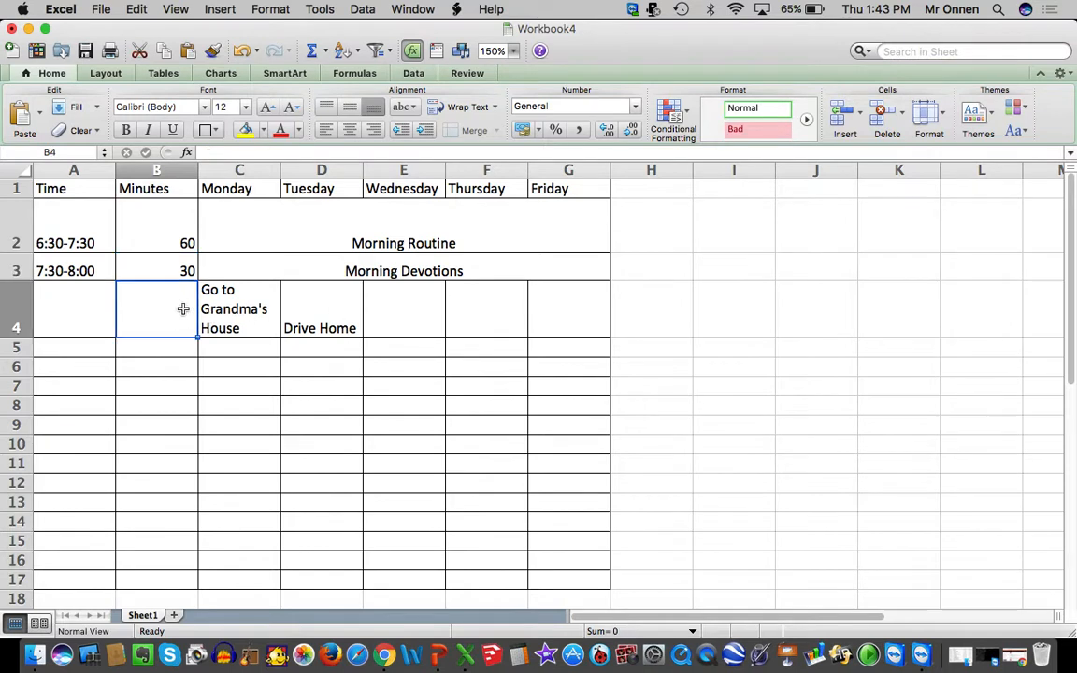
pyautogui.write('180')
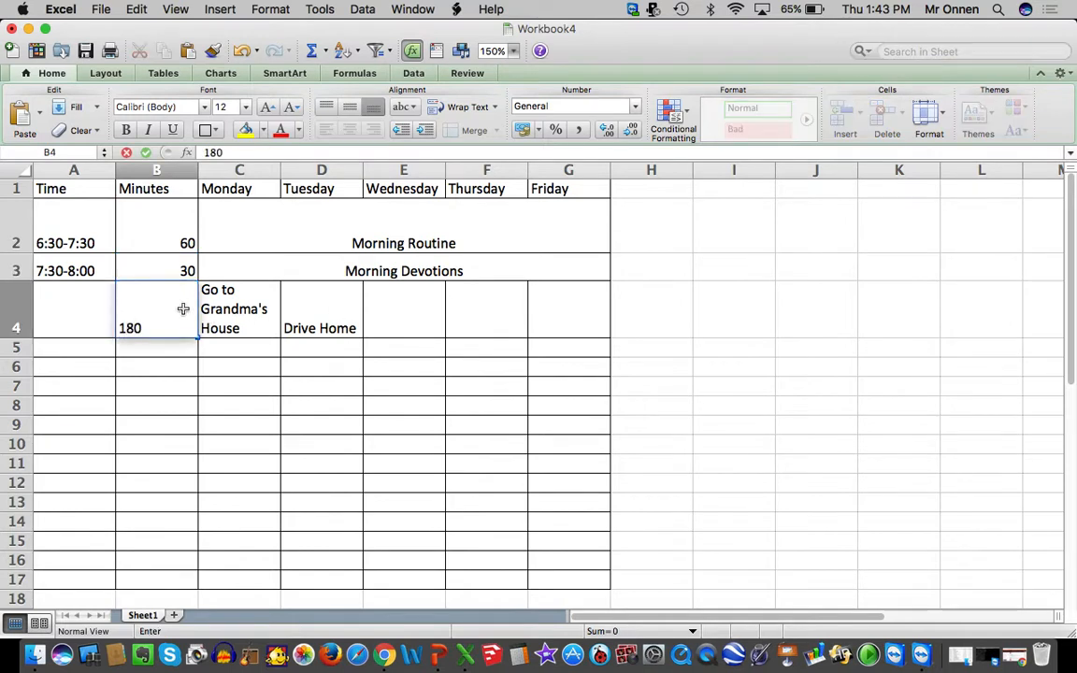
pyautogui.click(420, 277)
# Set the height of row 4, the 180-minute row, to 1.8 inches
pyautogui.click(216, 293)
pyautogui.click(164, 293)
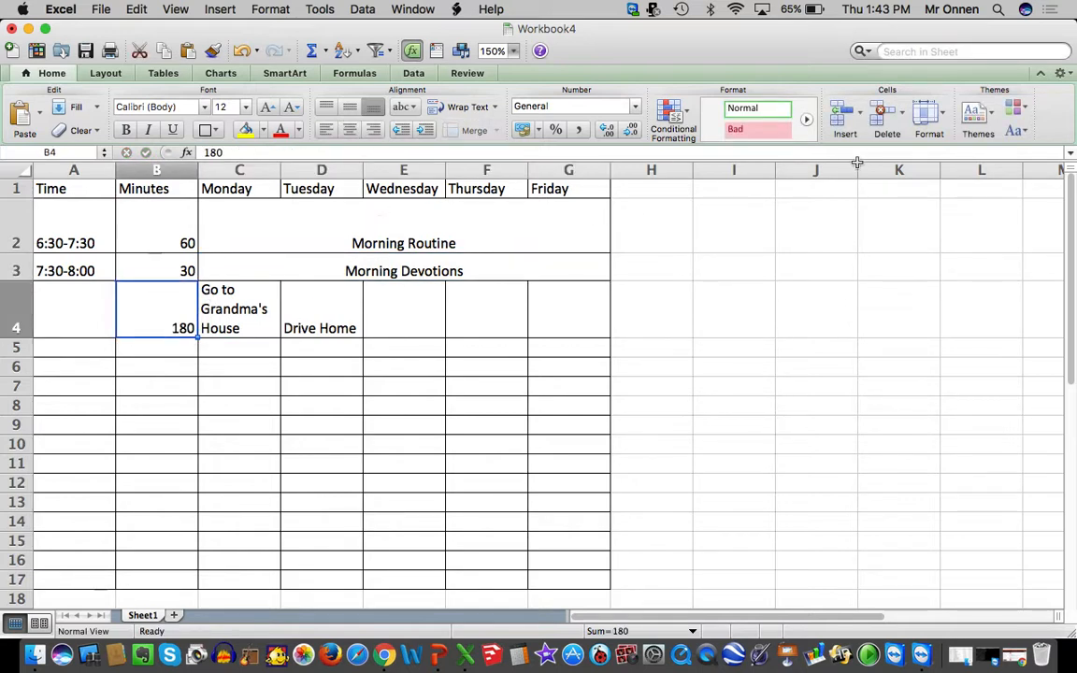
pyautogui.click(942, 113)
pyautogui.click(934, 139)
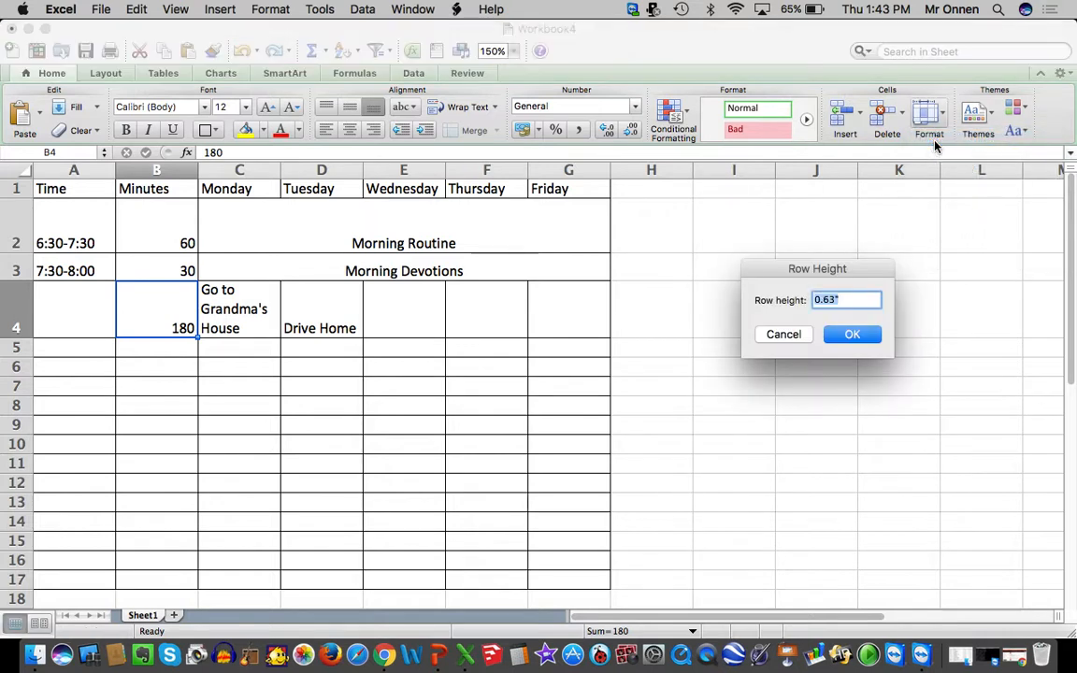
pyautogui.write('1.8')
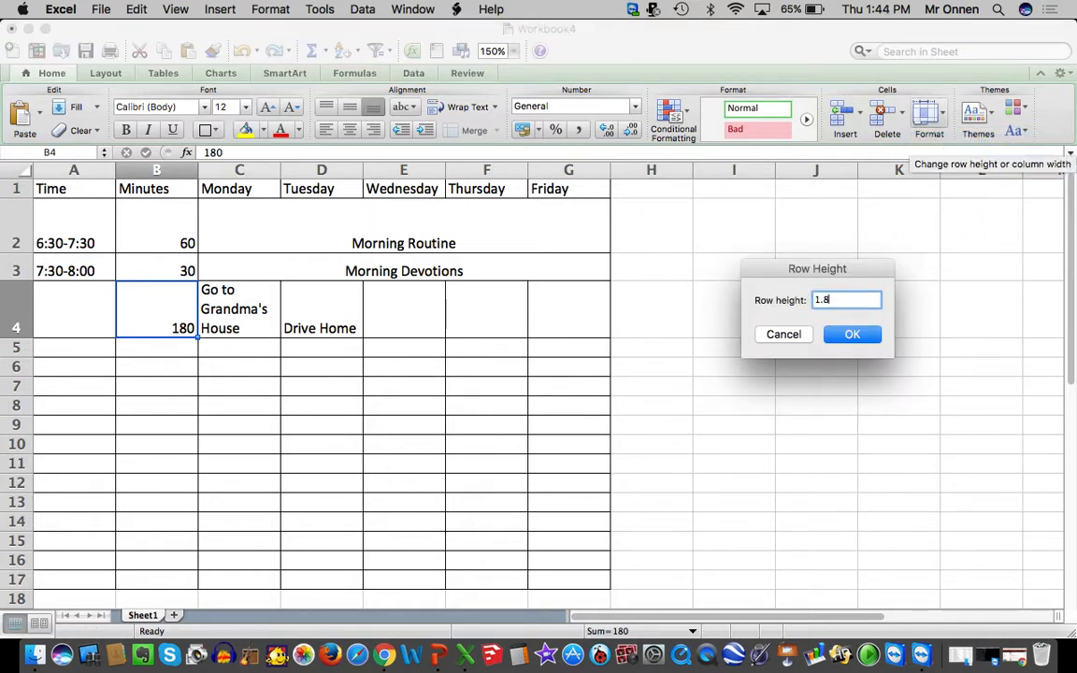
pyautogui.press('Return')
# Enter the time slot 8:00-11:00 in cell A4
pyautogui.click(685, 377)
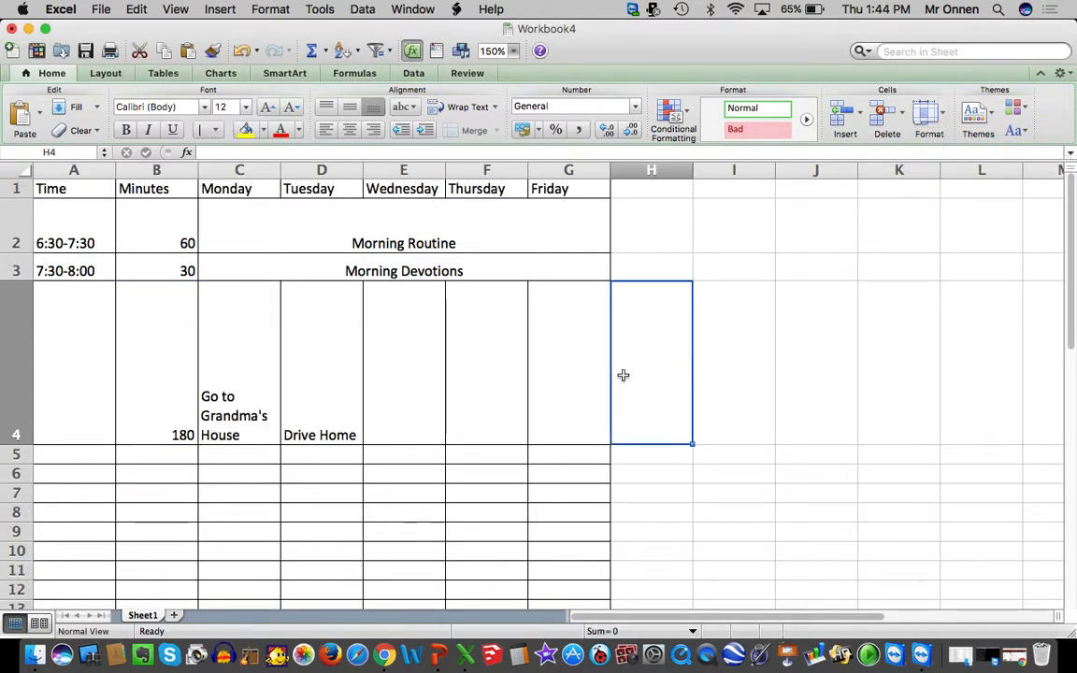
pyautogui.moveTo(585, 373); pyautogui.dragTo(93, 237)
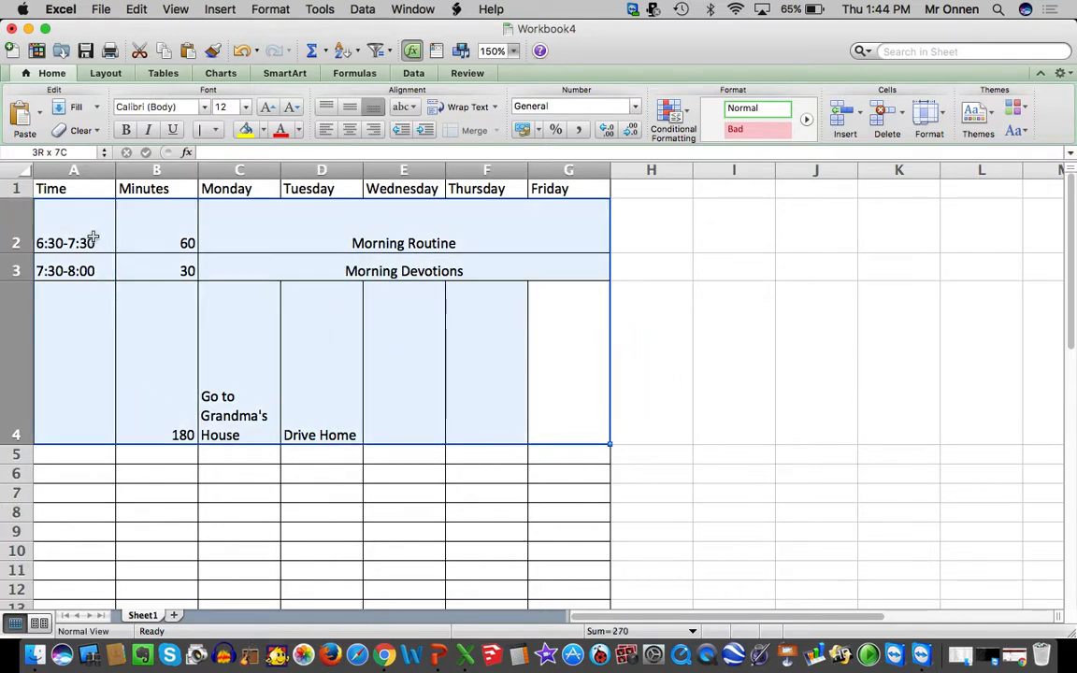
pyautogui.click(83, 336)
pyautogui.write('8')
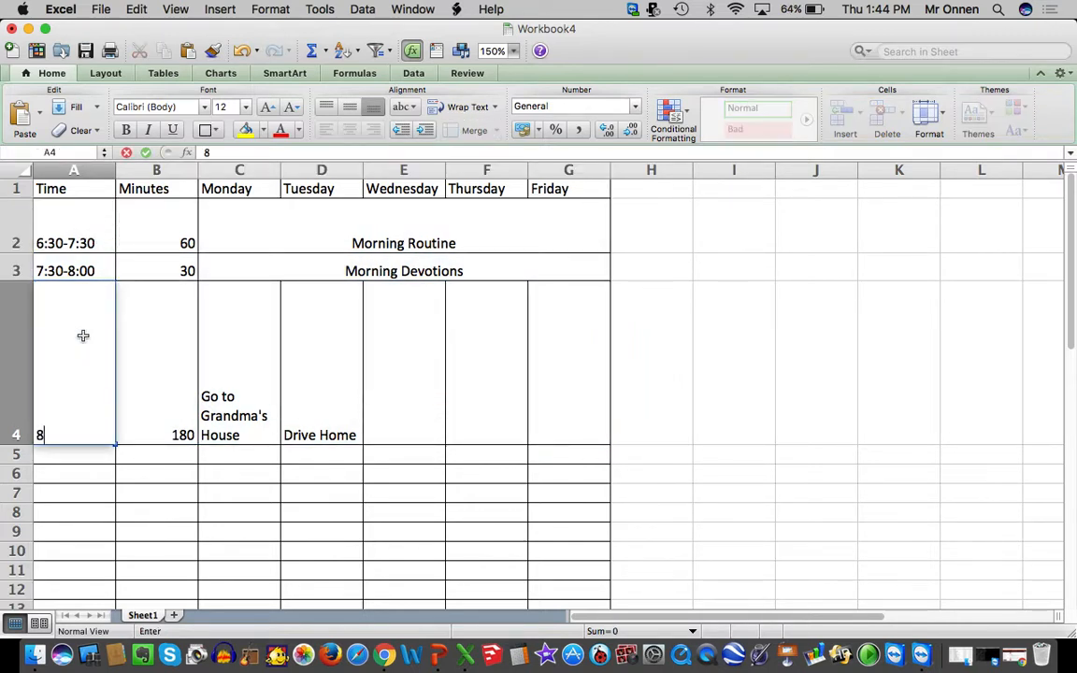
pyautogui.write(':00-11')
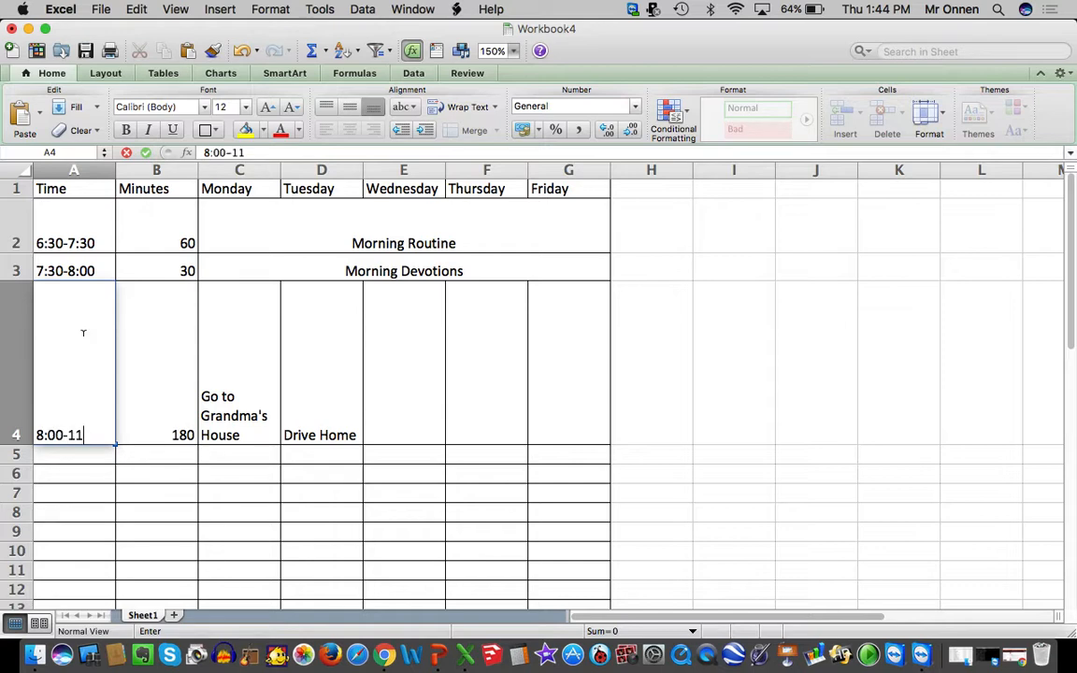
pyautogui.write(':00\\')
pyautogui.press('BackSpace')
pyautogui.click(411, 512)
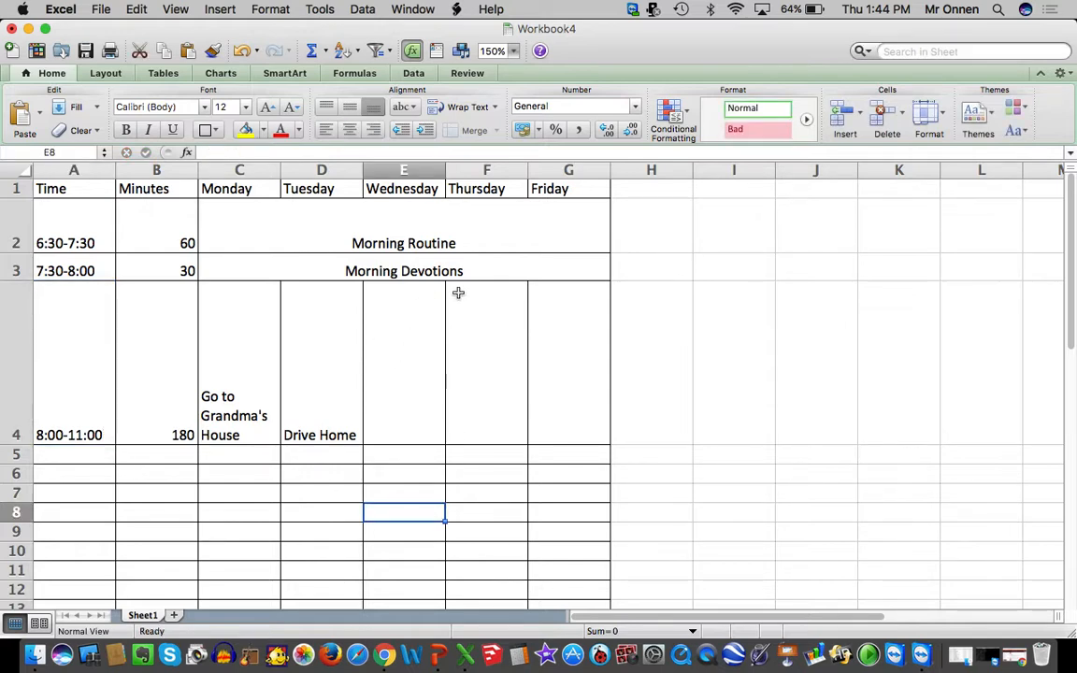
# Center the contents of the three schedule rows, A2 through G4, horizontally
pyautogui.moveTo(541, 416); pyautogui.dragTo(97, 211)
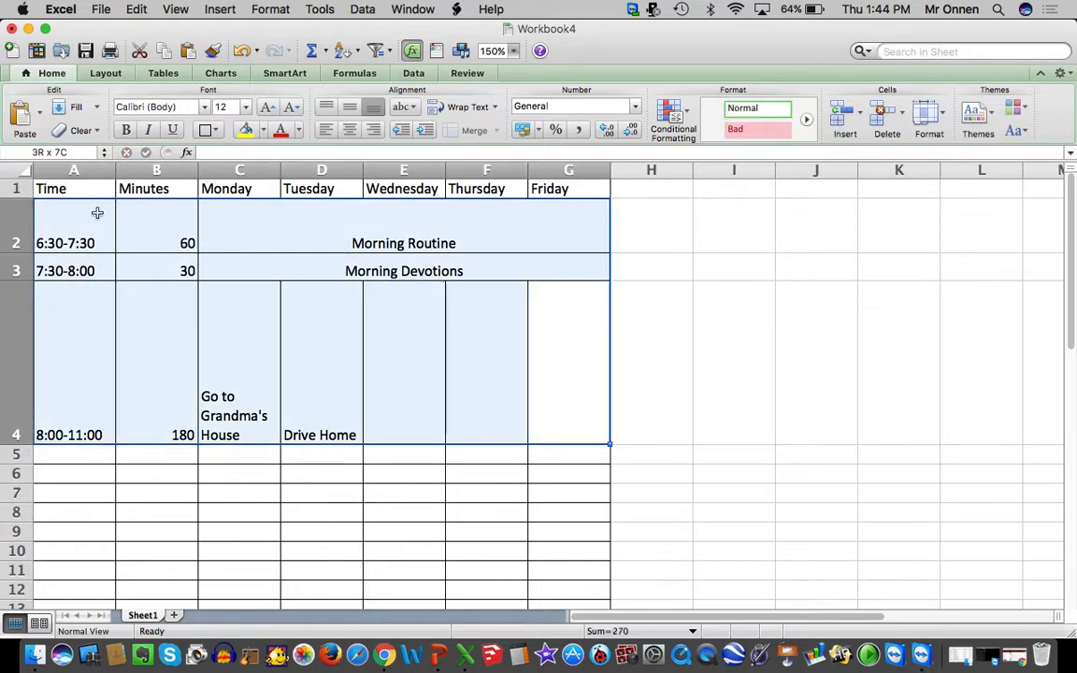
pyautogui.click(327, 131)
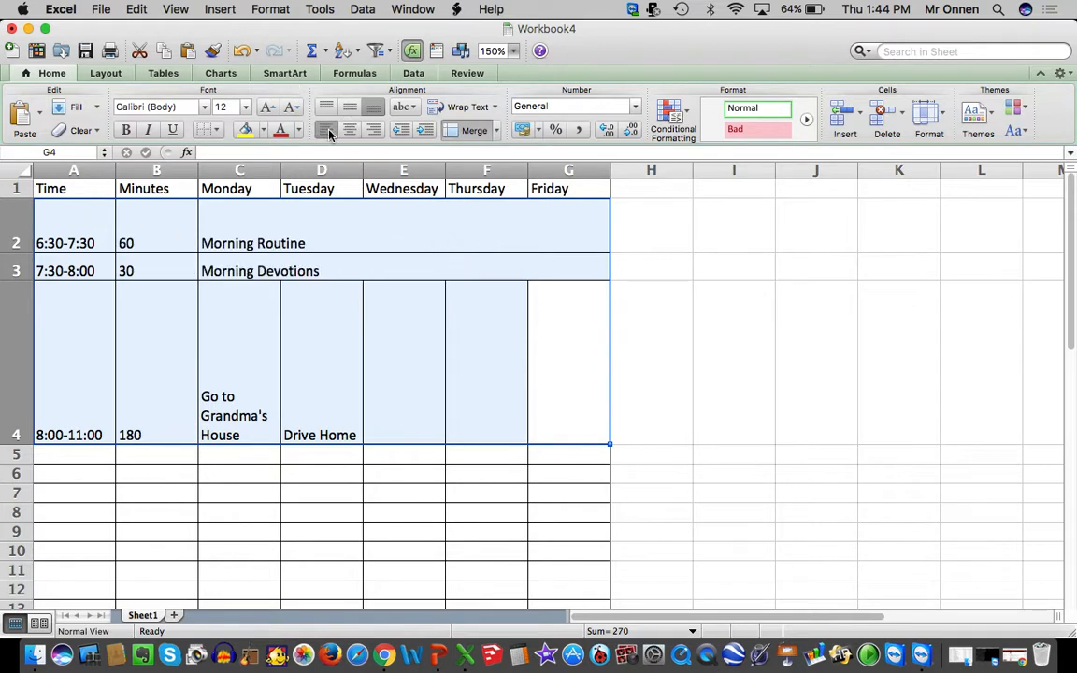
pyautogui.click(378, 130)
pyautogui.click(352, 130)
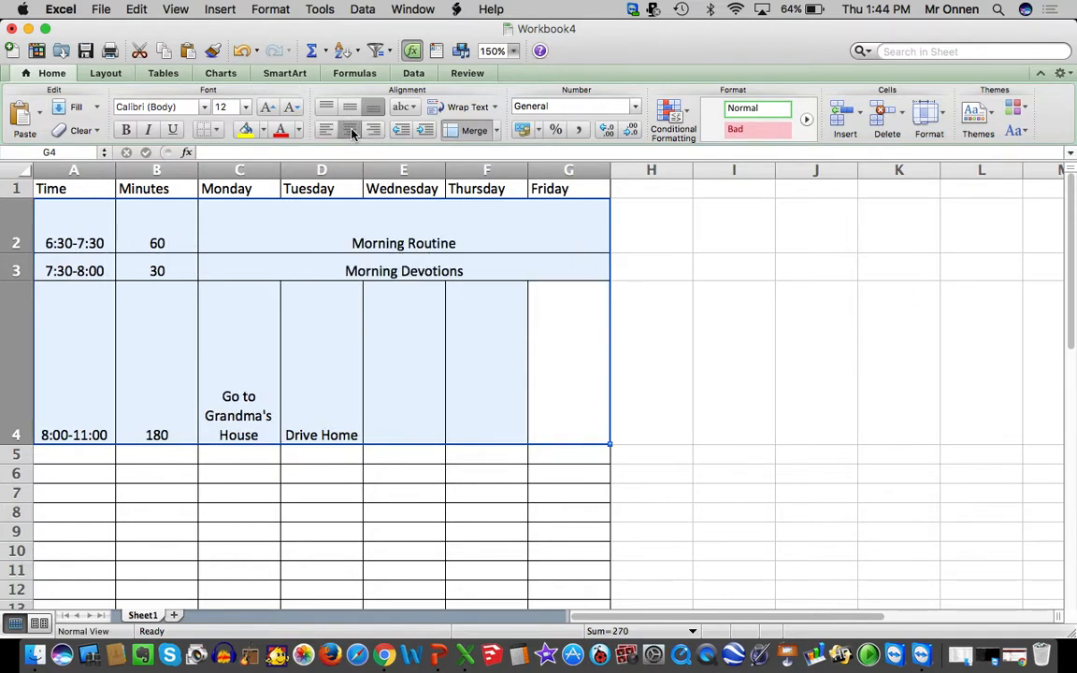
# Set the vertical text alignment of the selected schedule rows to Center
pyautogui.rightClick(350, 366)
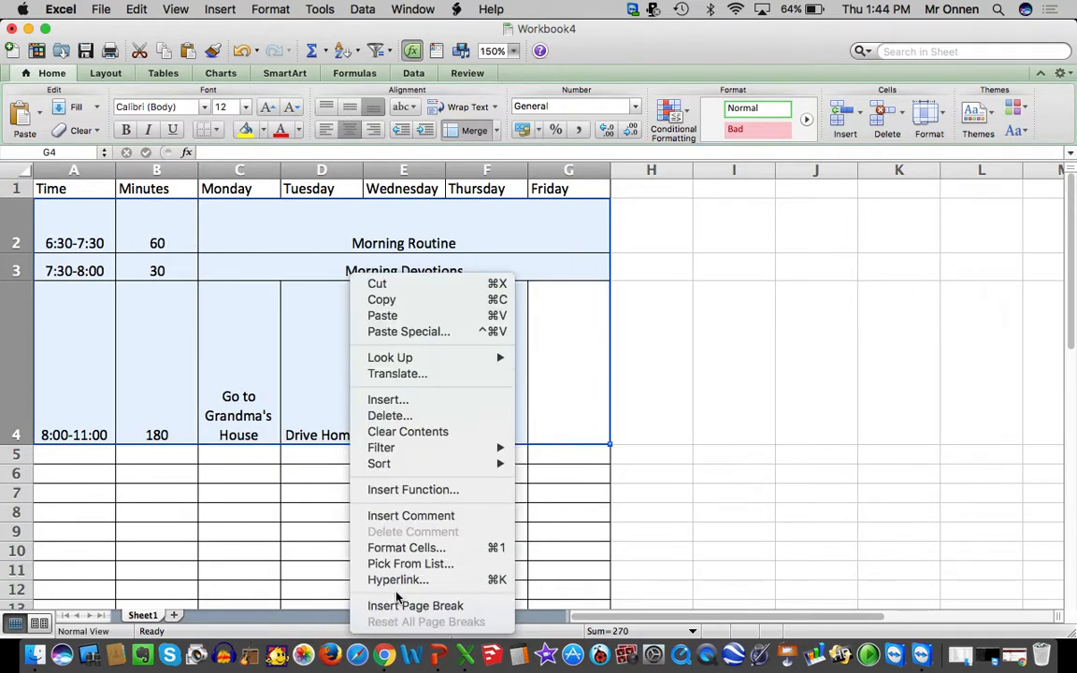
pyautogui.click(400, 549)
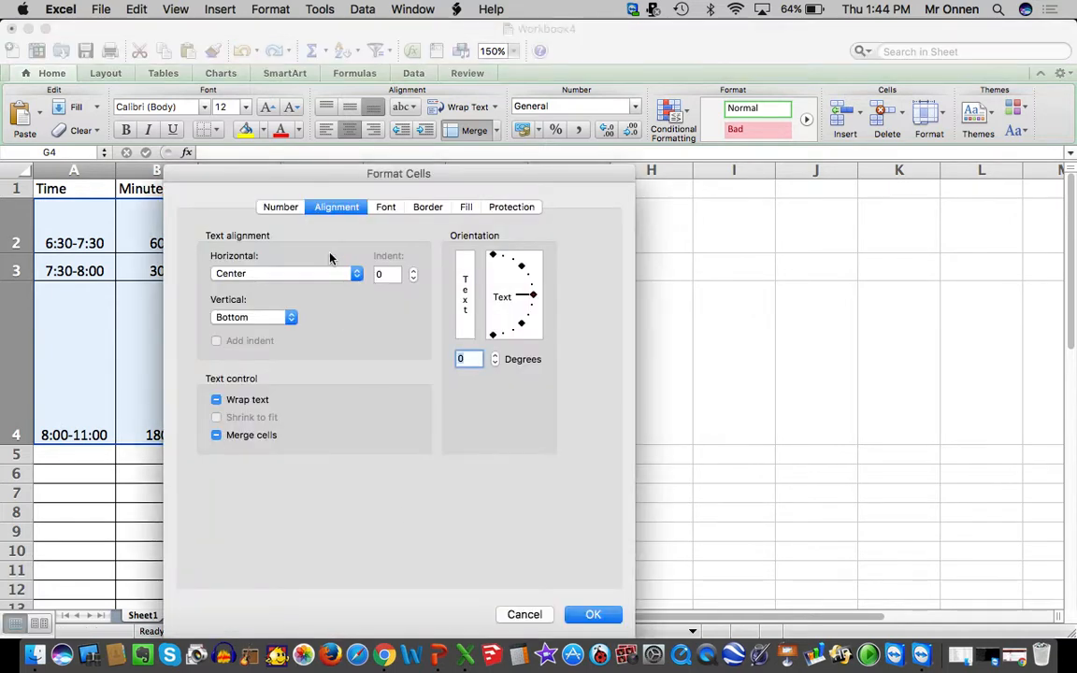
pyautogui.click(265, 324)
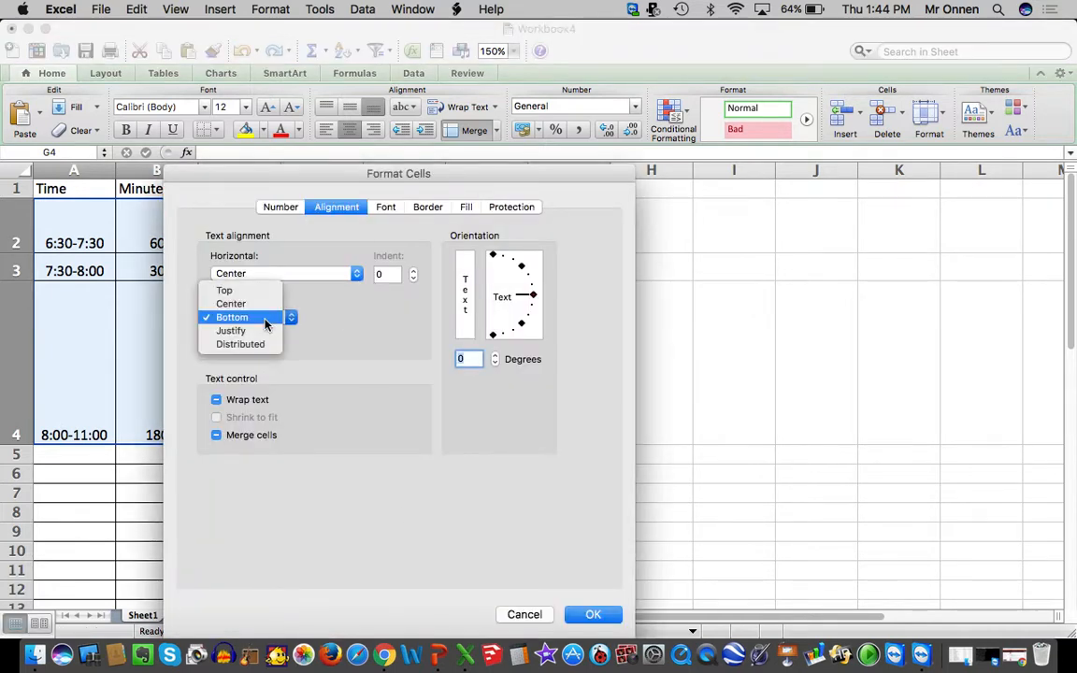
pyautogui.click(232, 304)
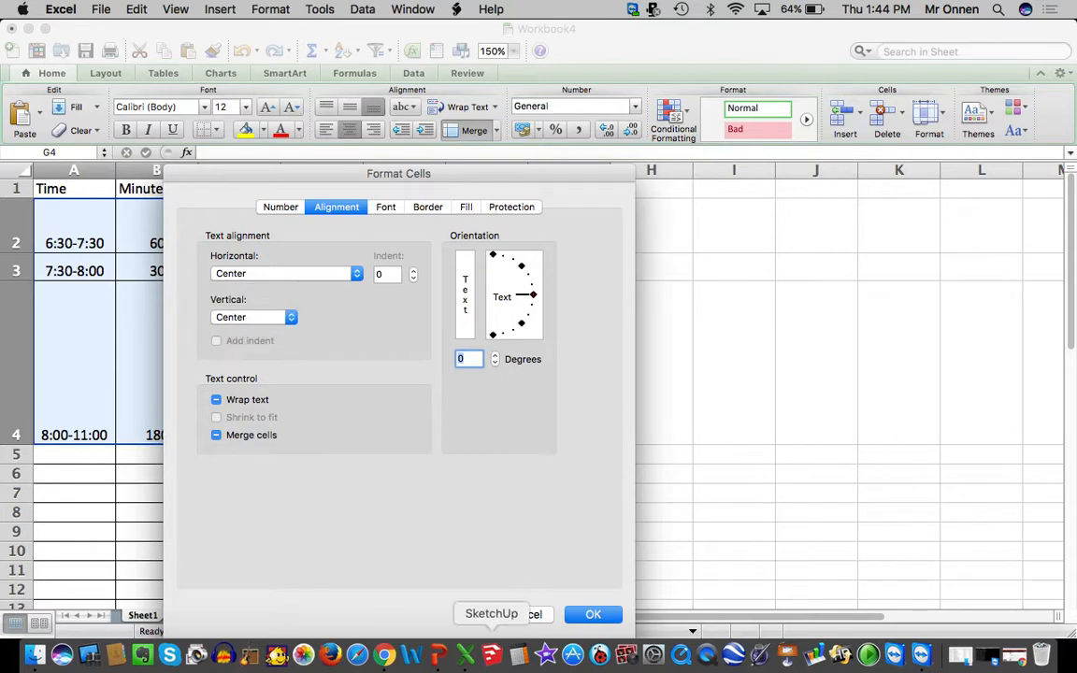
pyautogui.click(598, 615)
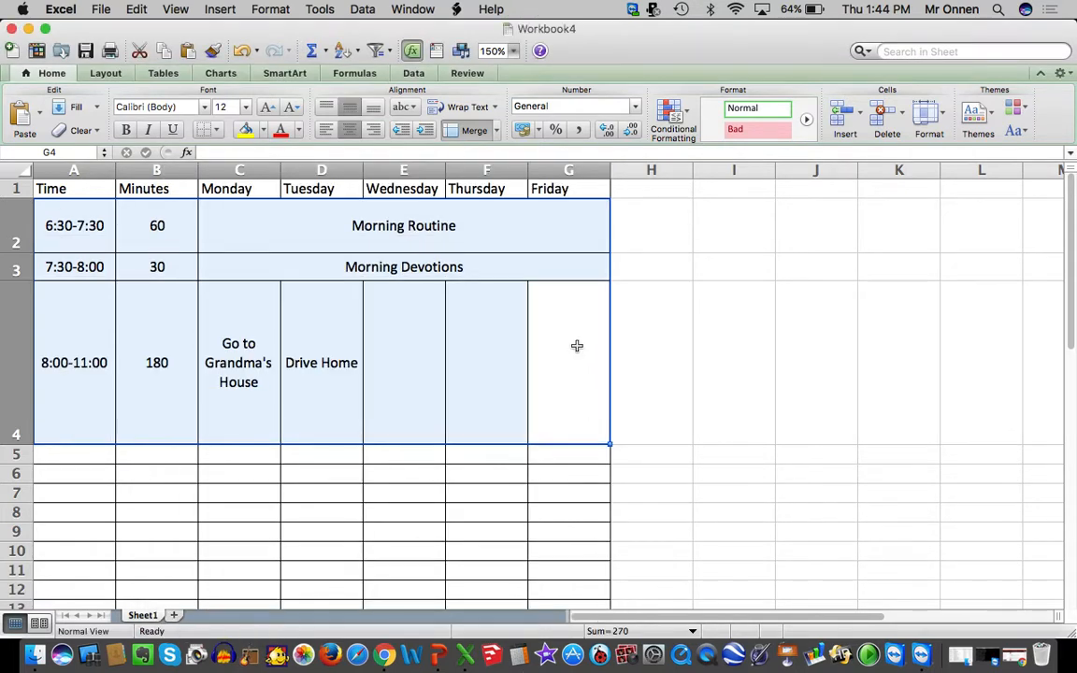
# Insert an entire row above the Time and weekday header row
pyautogui.click(73, 188)
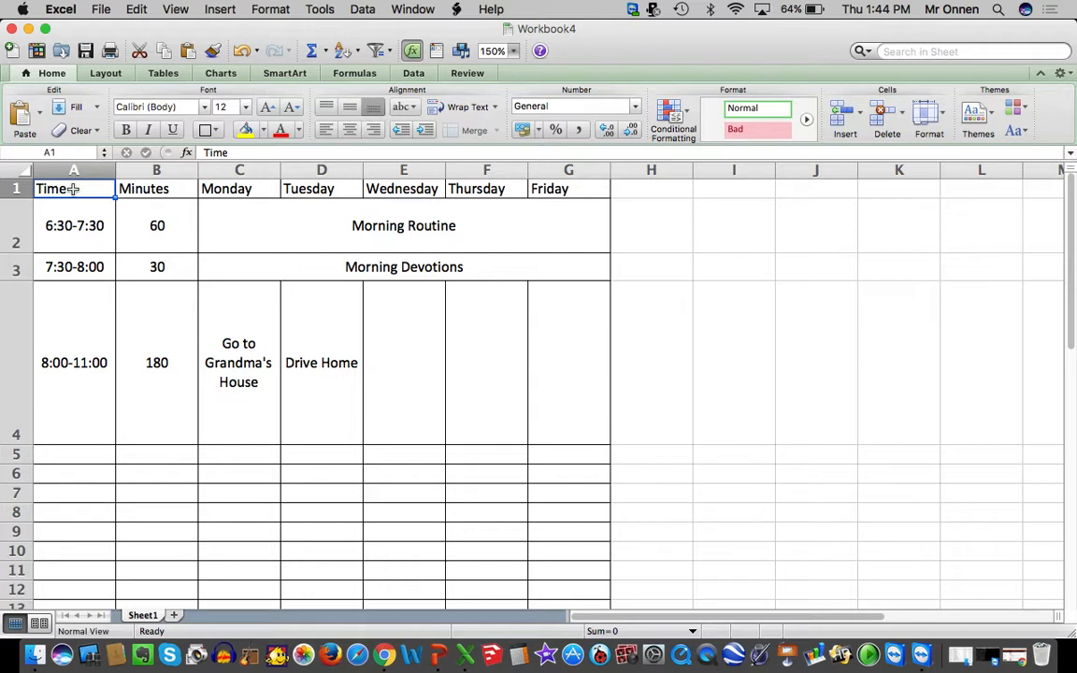
pyautogui.rightClick(73, 189)
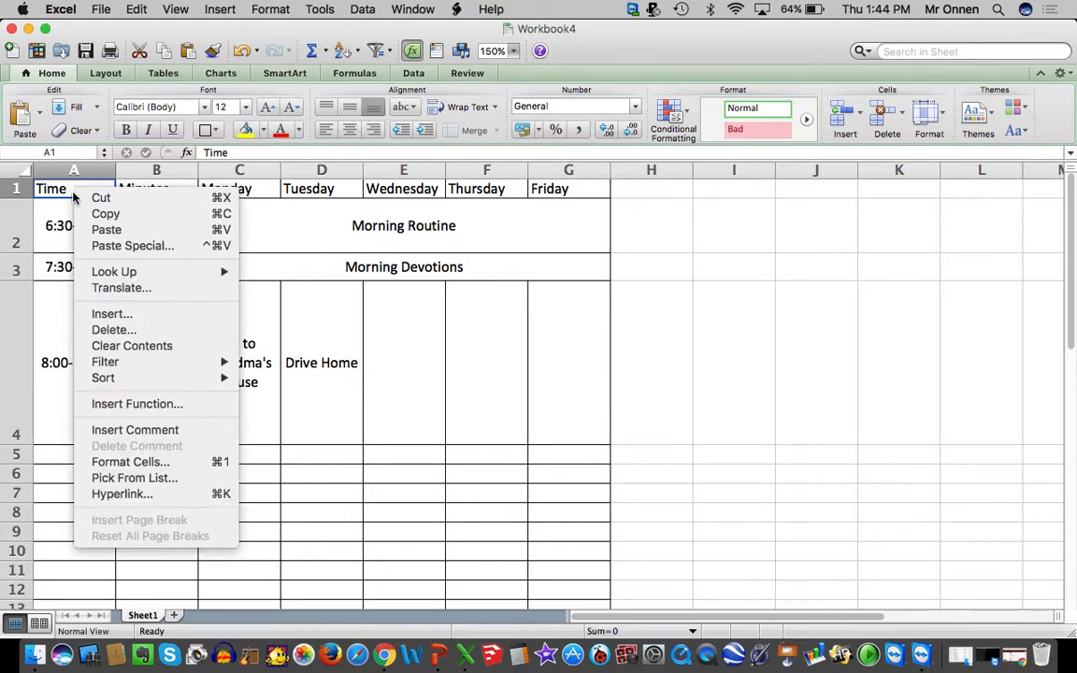
pyautogui.click(116, 316)
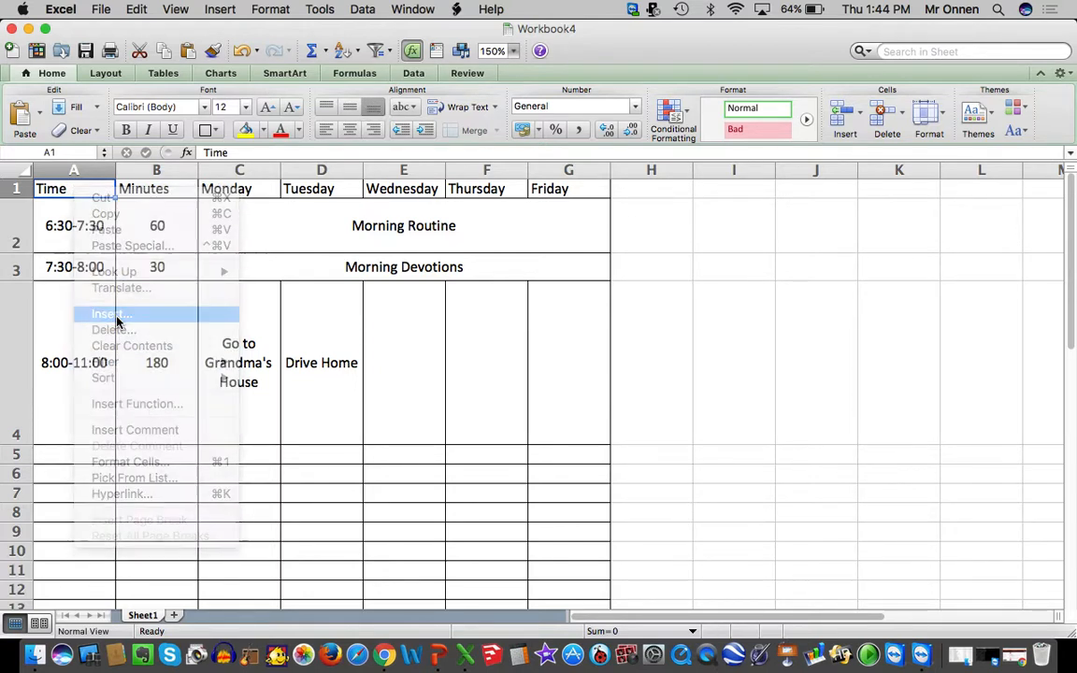
pyautogui.click(109, 314)
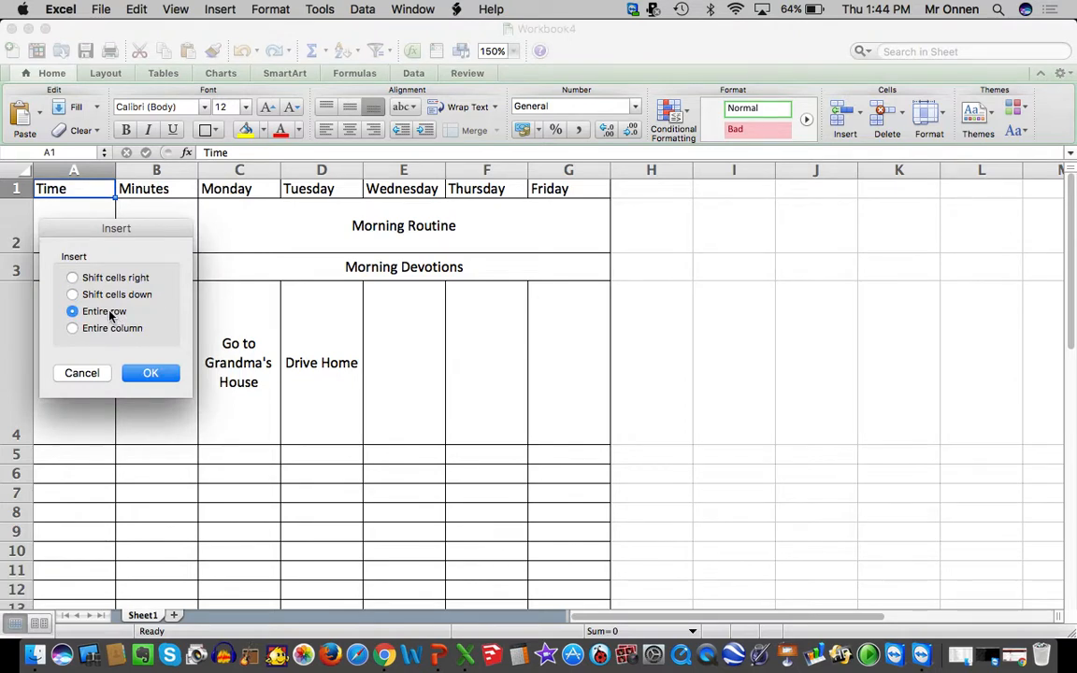
pyautogui.click(152, 372)
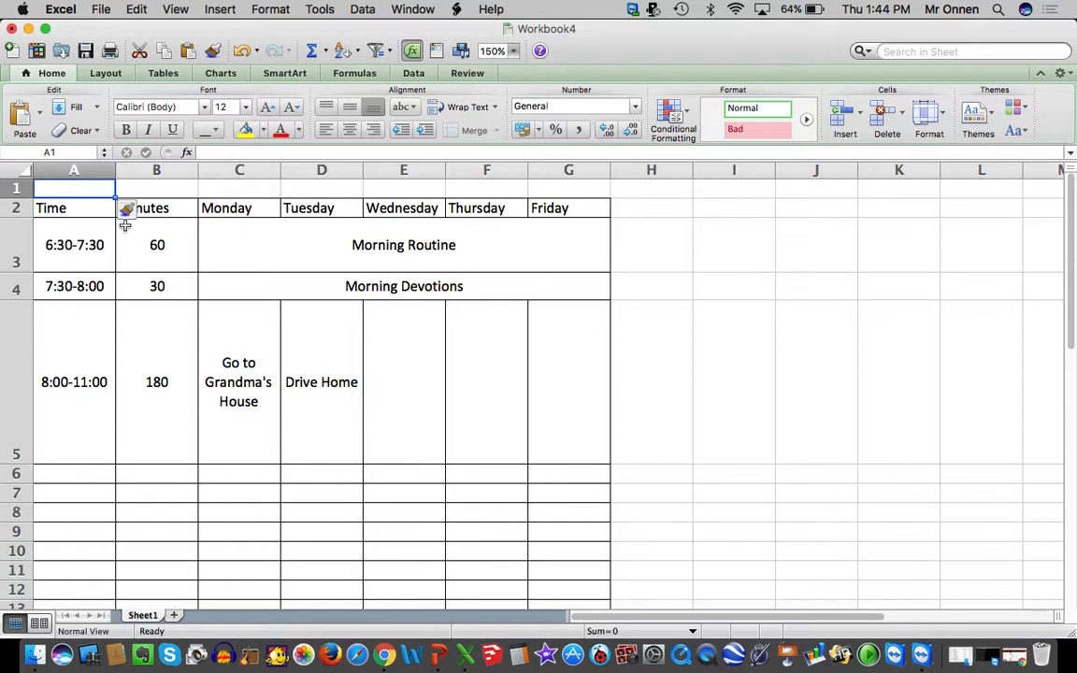
# Enter a title in cell A1 made of the schedule owner's name in possessive form followed by "Wekly Schedule"
pyautogui.write('Mr. Onnen')
pyautogui.press('Return')
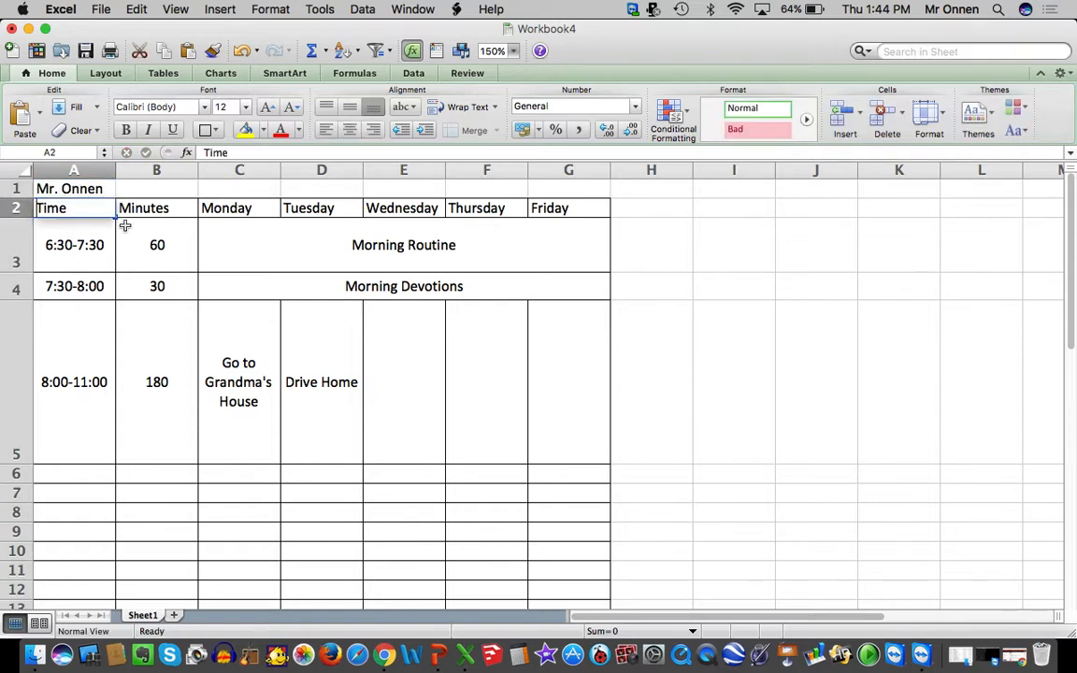
pyautogui.write('s')
pyautogui.press('super+z')
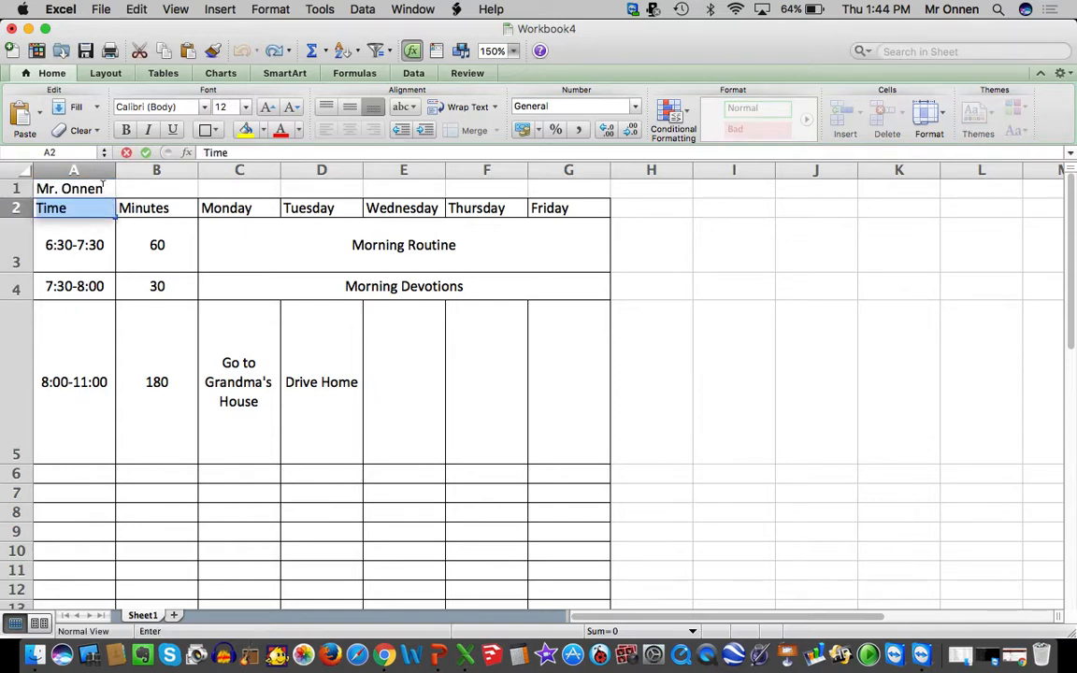
pyautogui.doubleClick(104, 187)
pyautogui.write("'s")
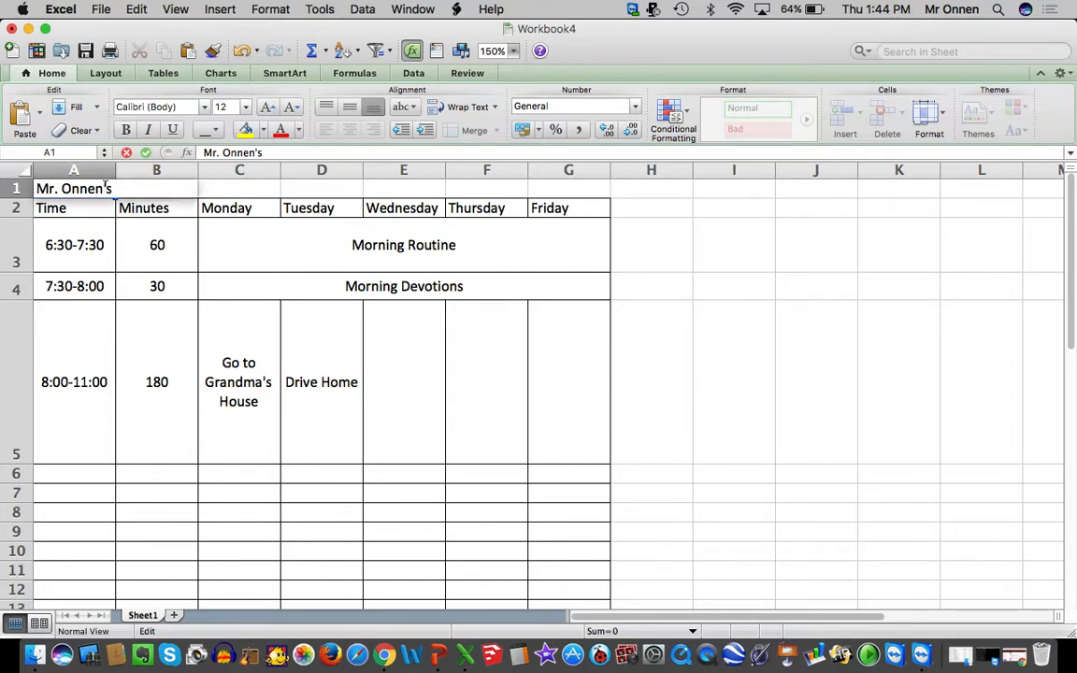
pyautogui.write(' Wekly Schedule')
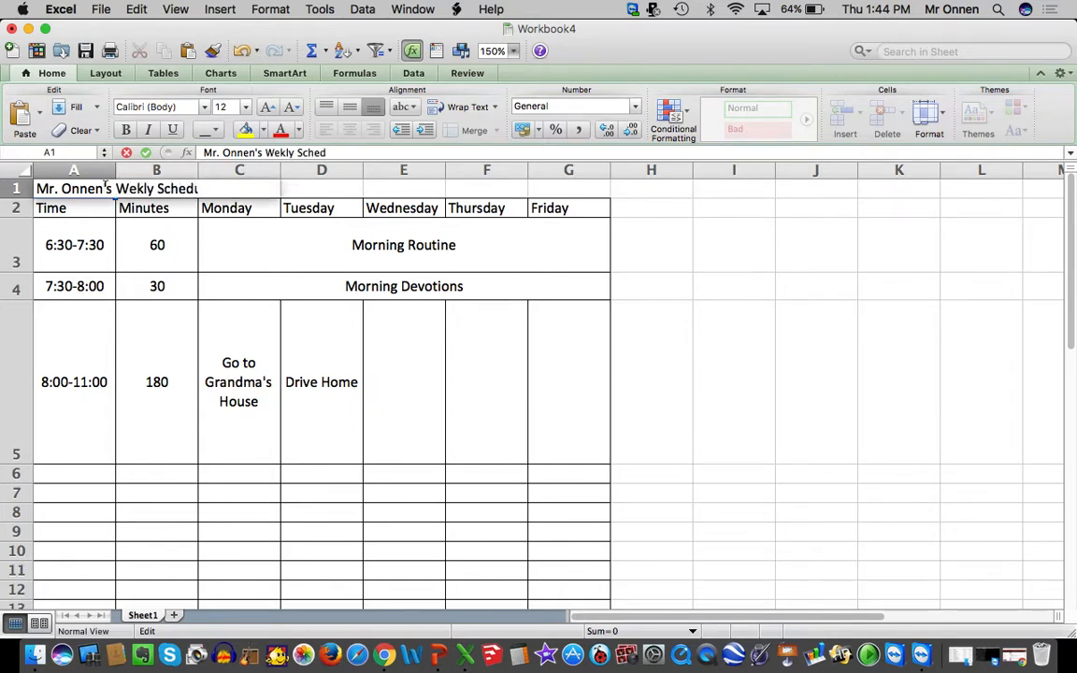
pyautogui.click(330, 351)
# Merge cells A1 through G1 so the title spans the full width of the table
pyautogui.moveTo(556, 188); pyautogui.dragTo(112, 190)
pyautogui.rightClick(104, 189)
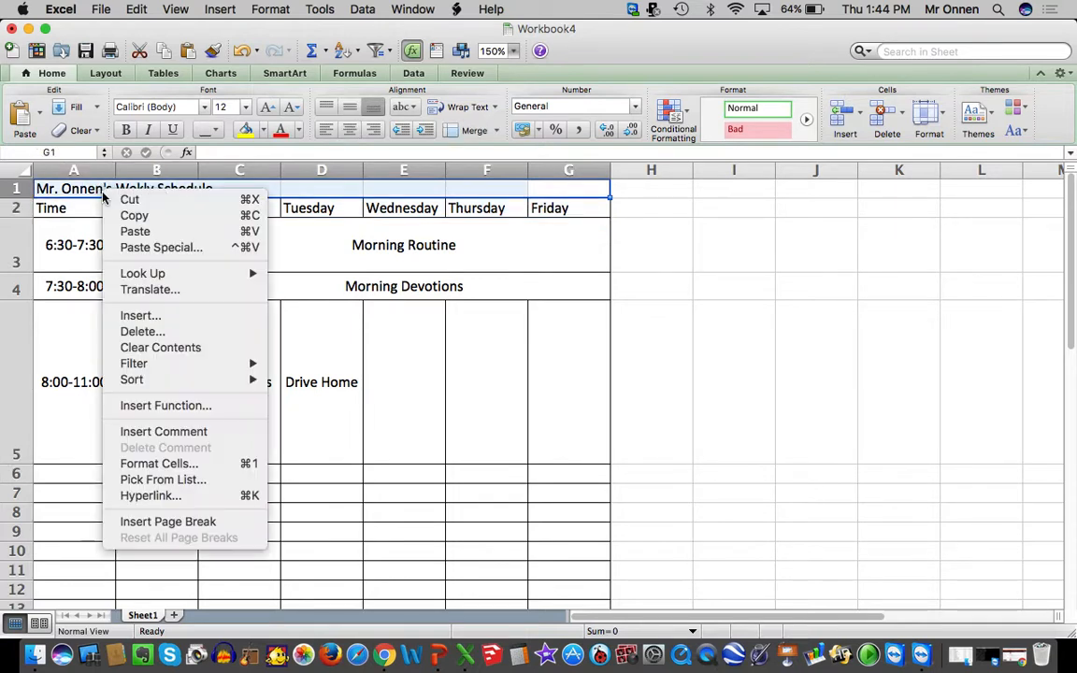
pyautogui.click(181, 463)
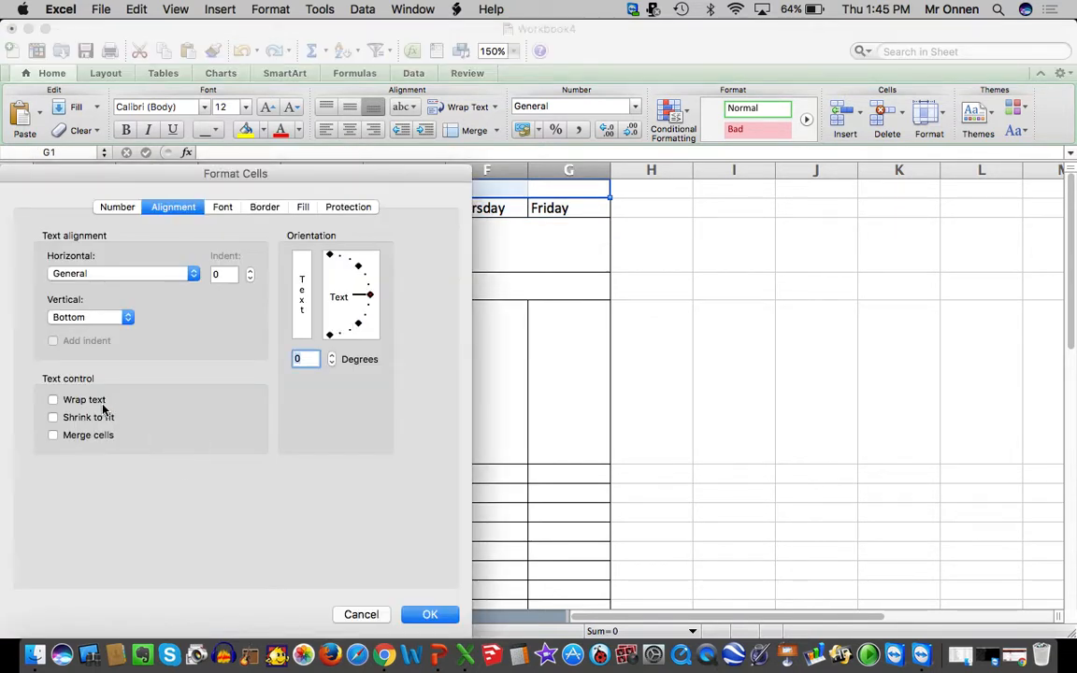
pyautogui.press('Return')
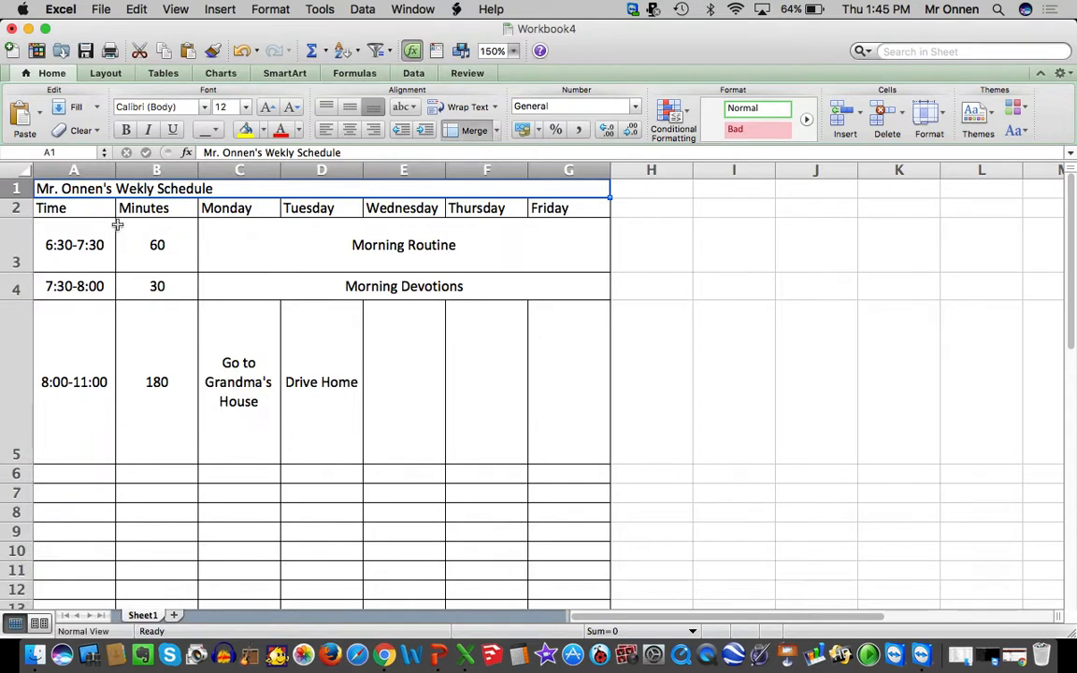
# Correct the misspelled word in the title to "Weekly"
pyautogui.doubleClick(131, 189)
pyautogui.write('e')
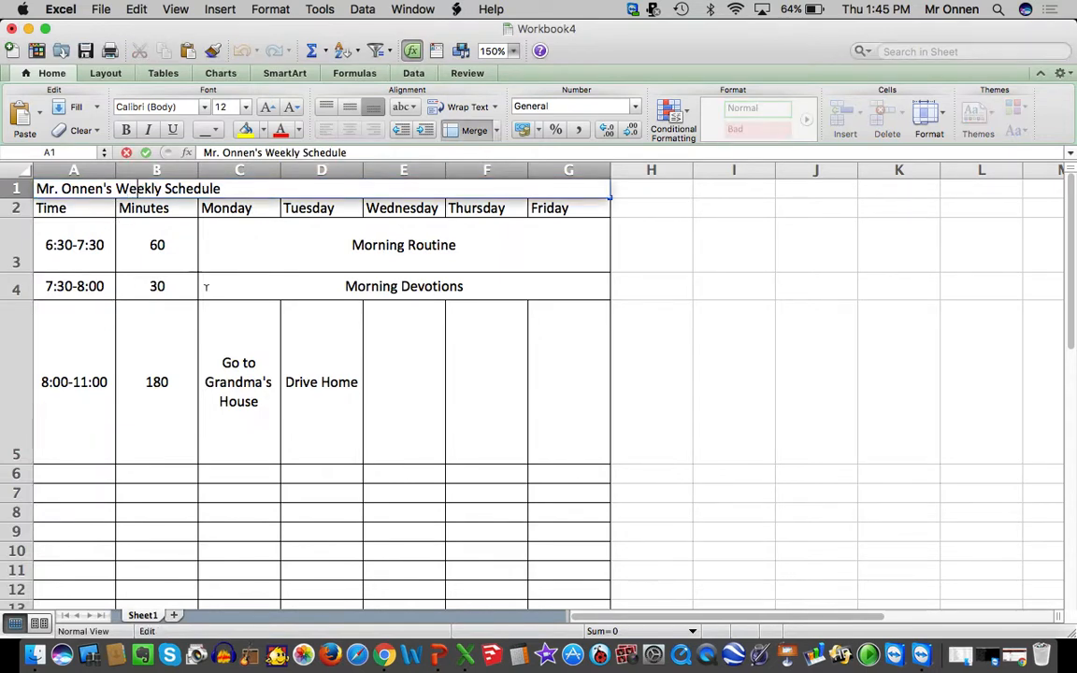
pyautogui.click(209, 286)
# Fill the merged title cell in row 1 with a light blue theme color
pyautogui.click(175, 187)
pyautogui.click(264, 130)
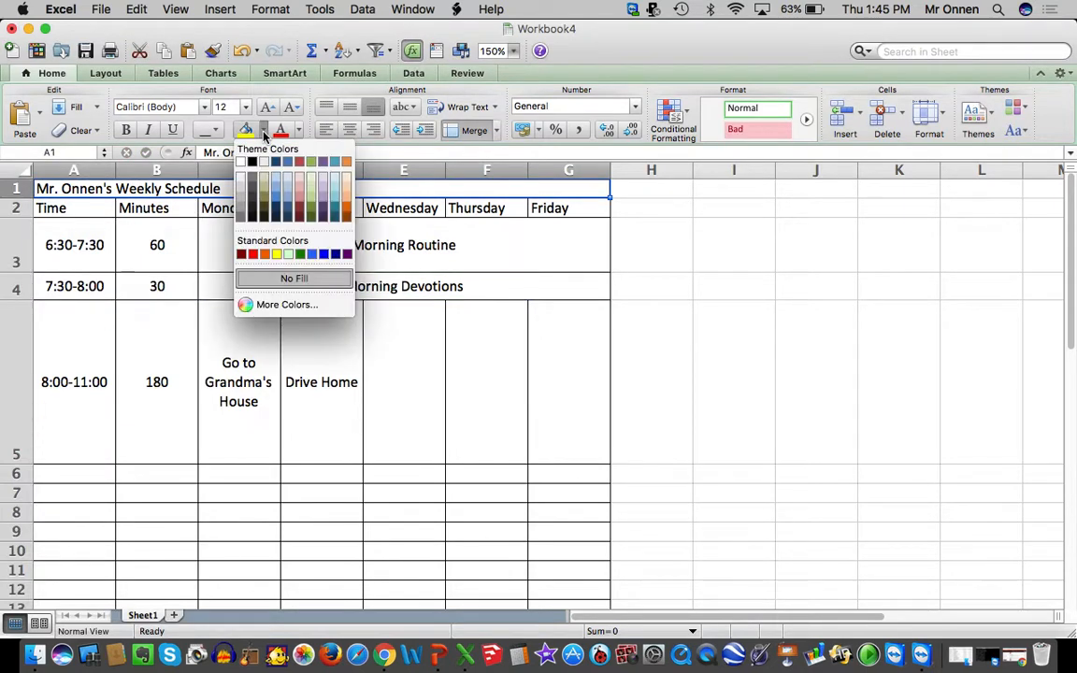
pyautogui.click(277, 192)
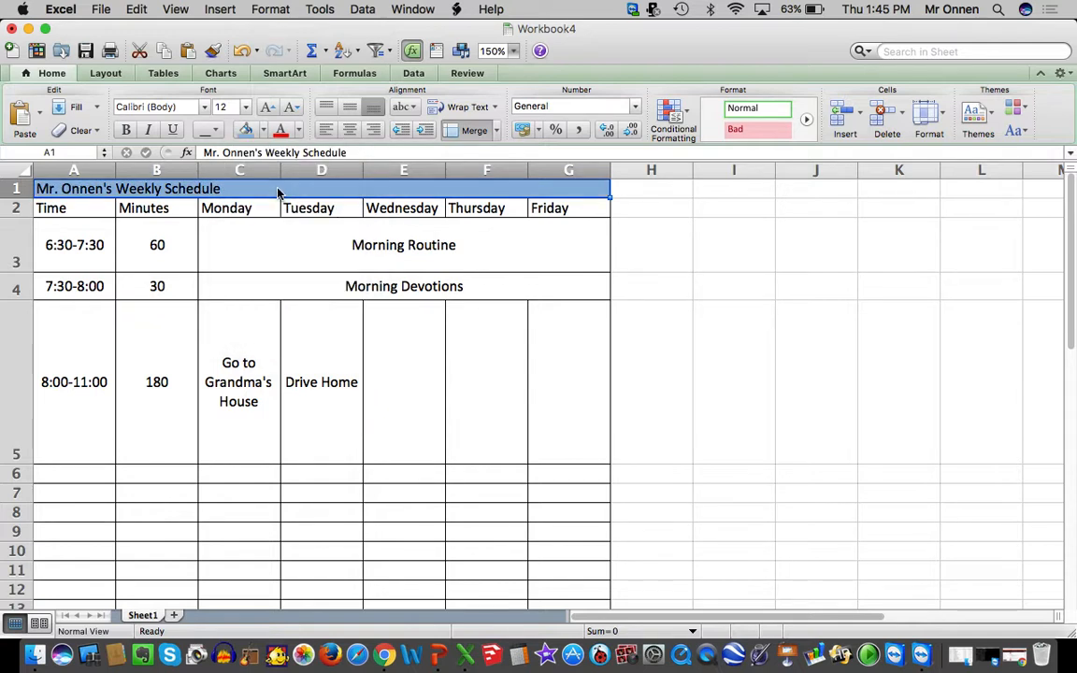
# Format the title in row 1 as 20-point bold text and center it horizontally
pyautogui.click(267, 106)
pyautogui.click(266, 107)
pyautogui.click(266, 106)
pyautogui.click(267, 107)
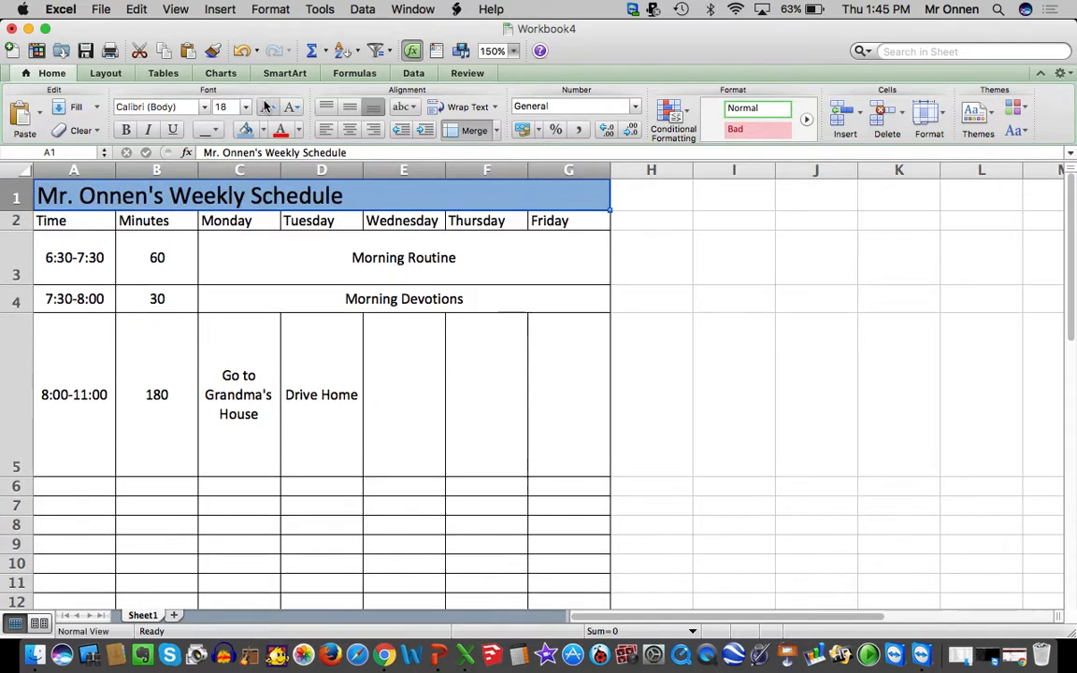
pyautogui.click(266, 106)
pyautogui.click(126, 129)
pyautogui.click(346, 130)
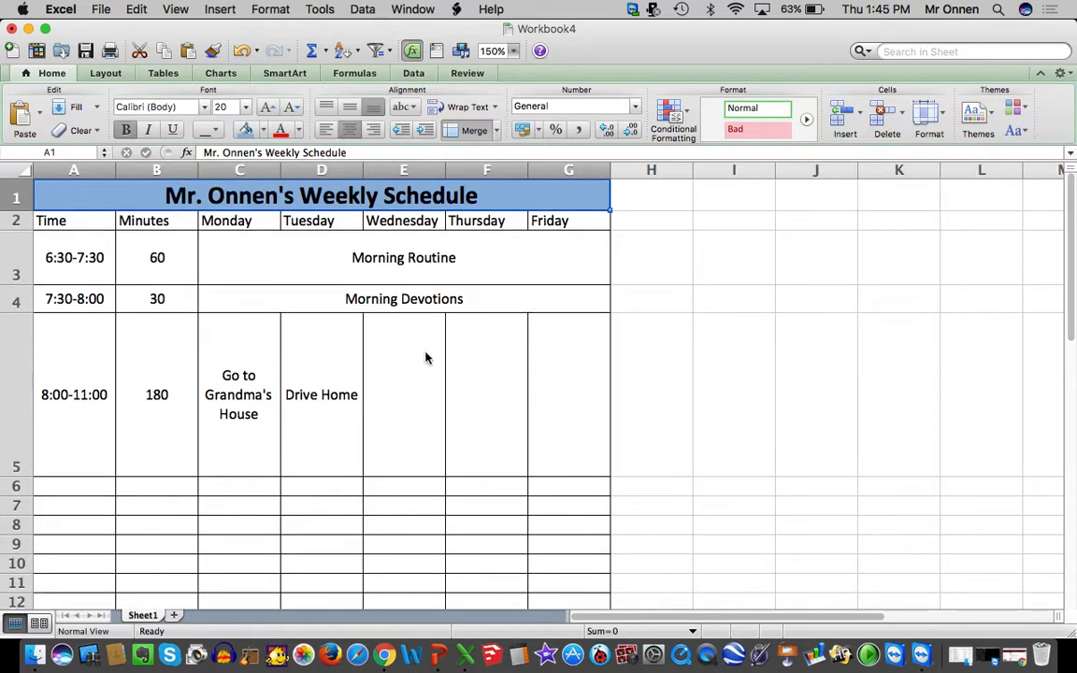
pyautogui.click(425, 352)
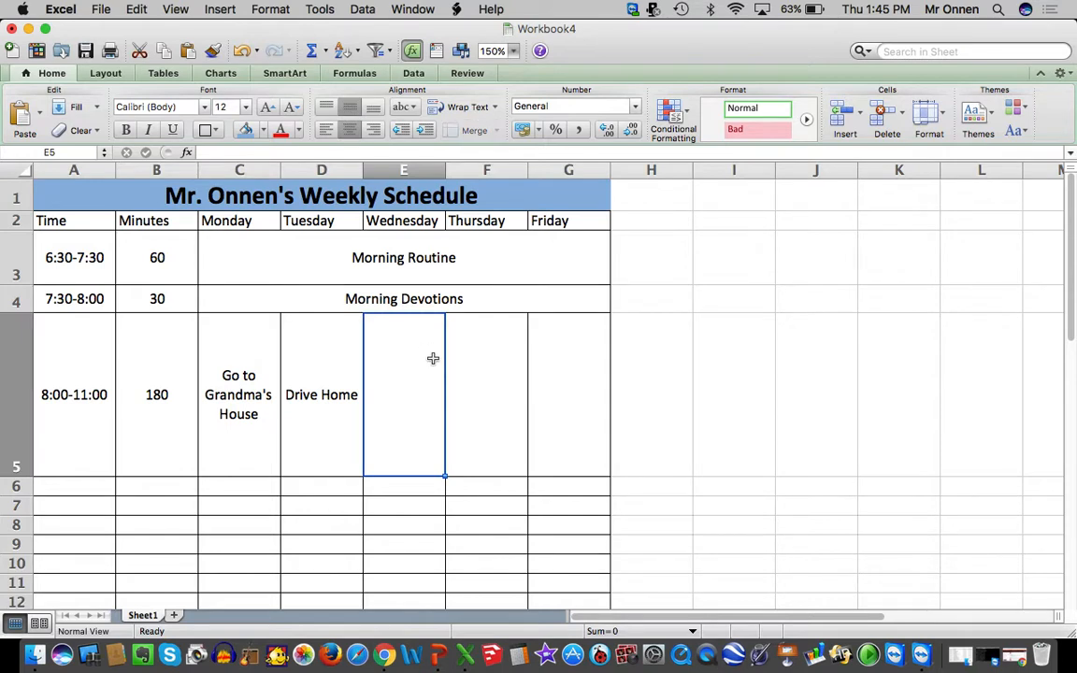
# Check the print preview to see how the schedule fits on the page, then close it without printing
pyautogui.scroll(-5, 425, 351)
pyautogui.scroll(4, 432, 360)
pyautogui.scroll(1, 433, 360)
pyautogui.click(100, 9)
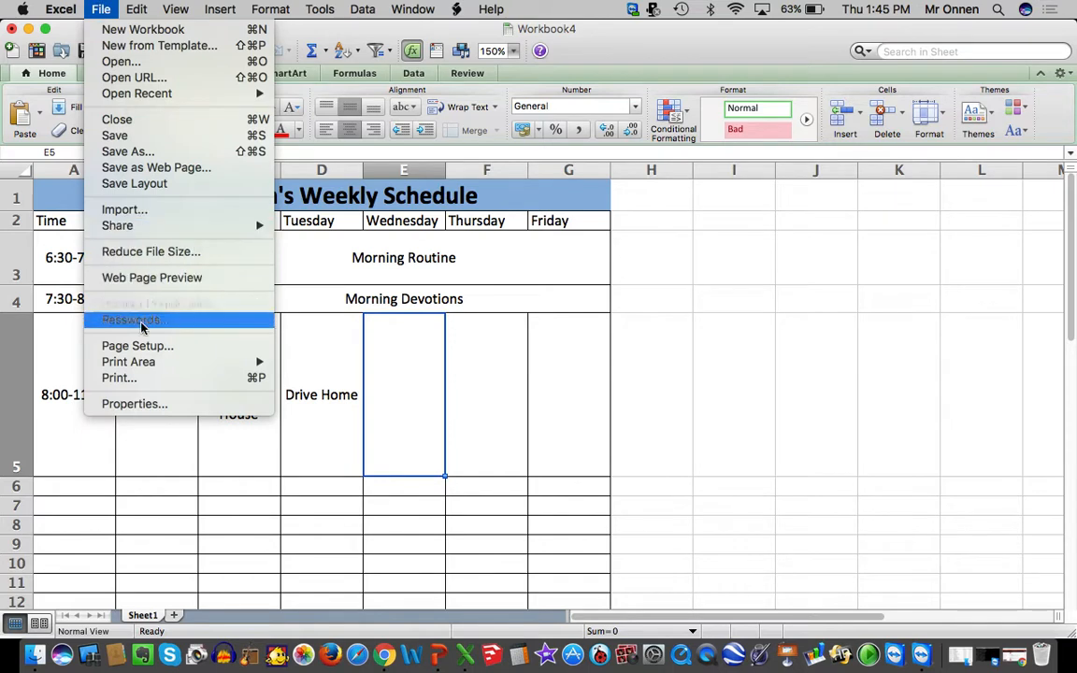
pyautogui.click(117, 378)
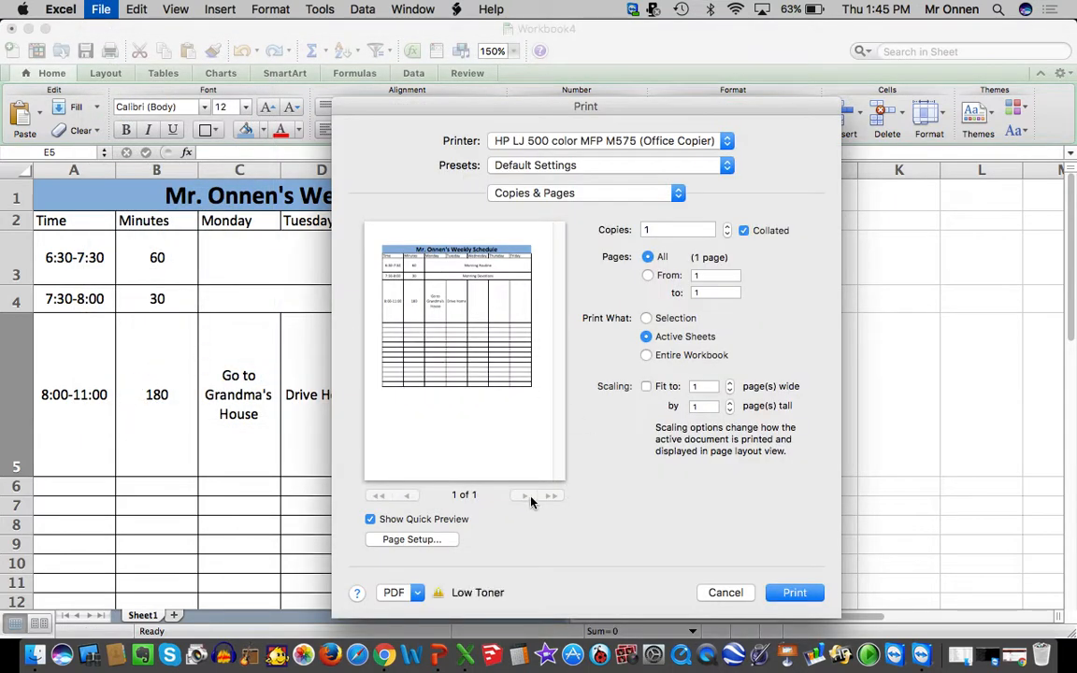
pyautogui.click(731, 589)
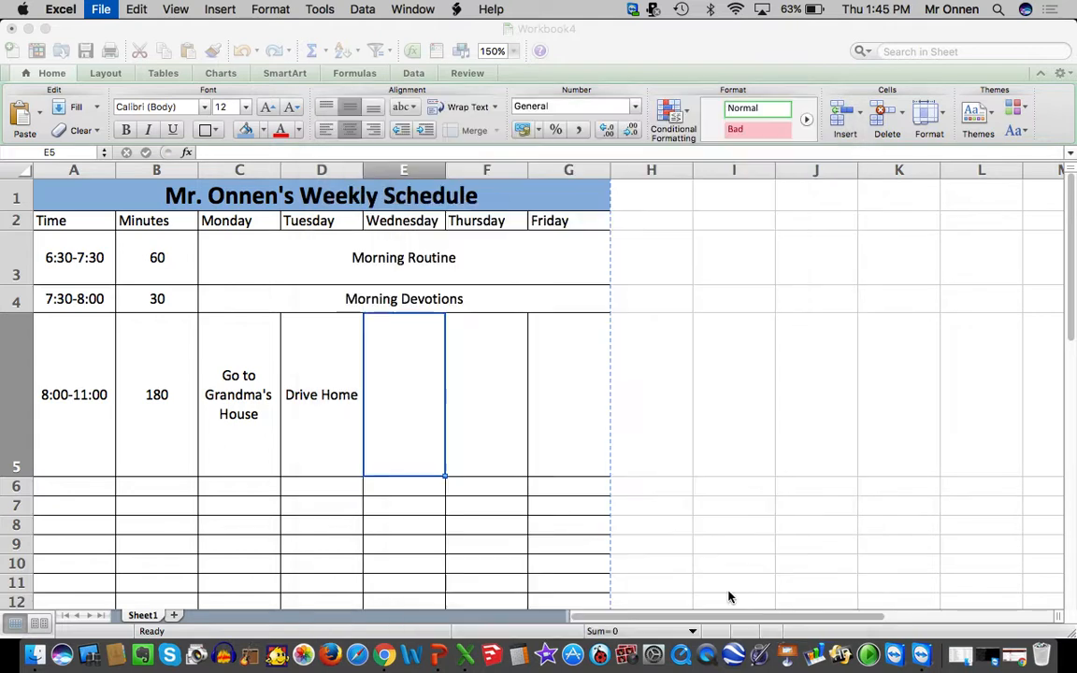
# Set the width of the Monday to Friday columns, C through G, to 1 inch
pyautogui.click(562, 222)
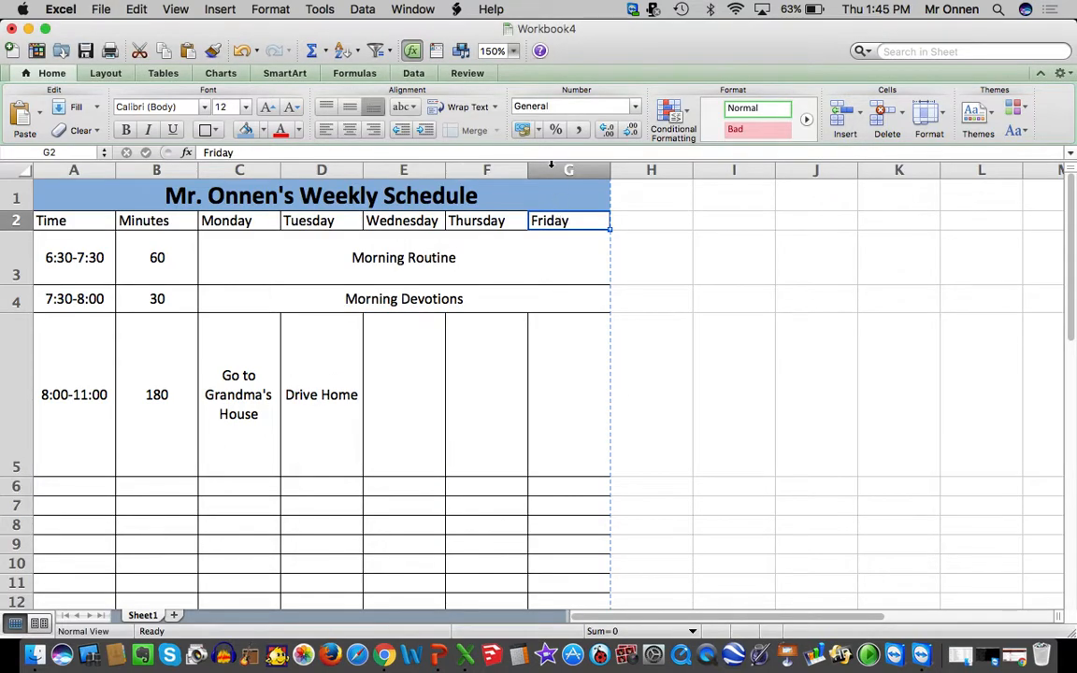
pyautogui.moveTo(229, 161); pyautogui.dragTo(570, 161)
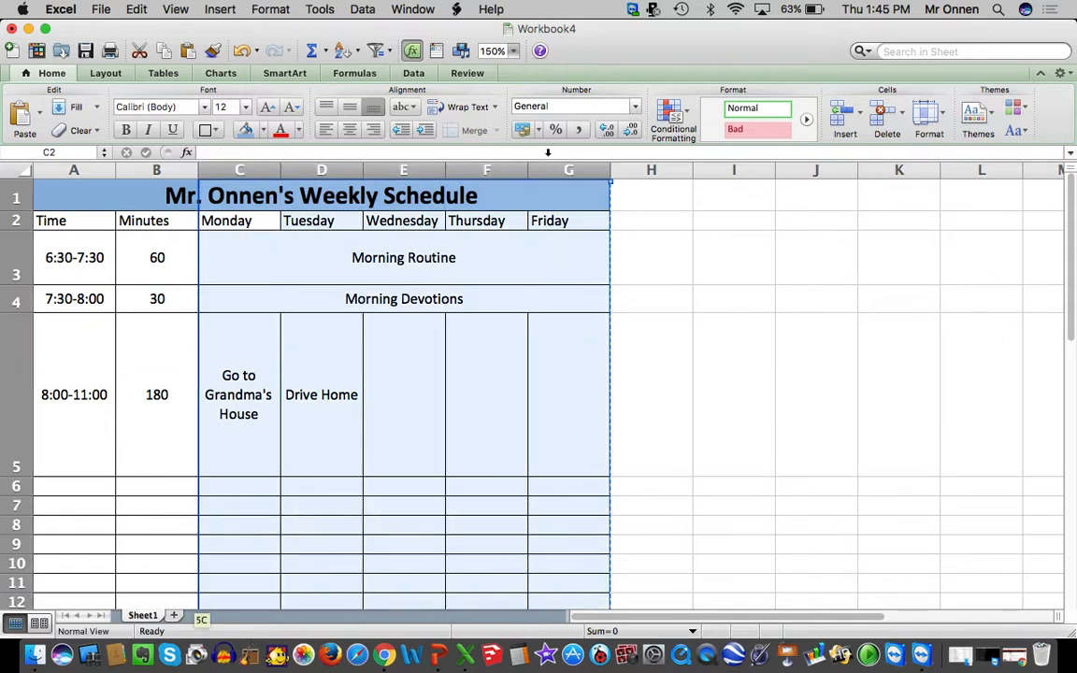
pyautogui.click(928, 114)
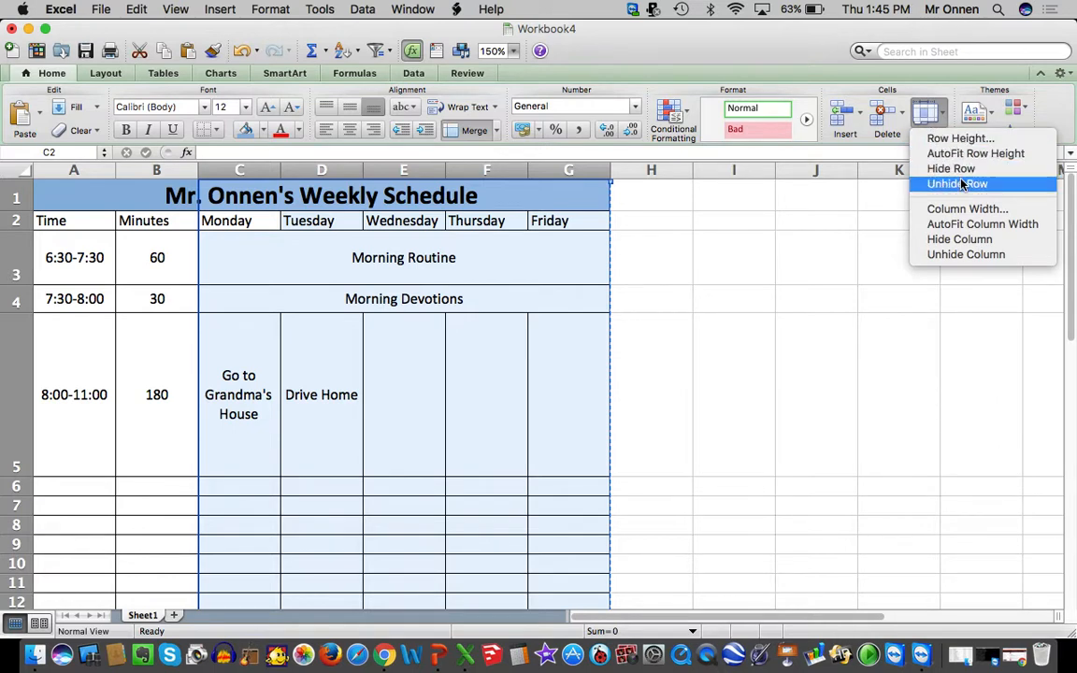
pyautogui.click(967, 210)
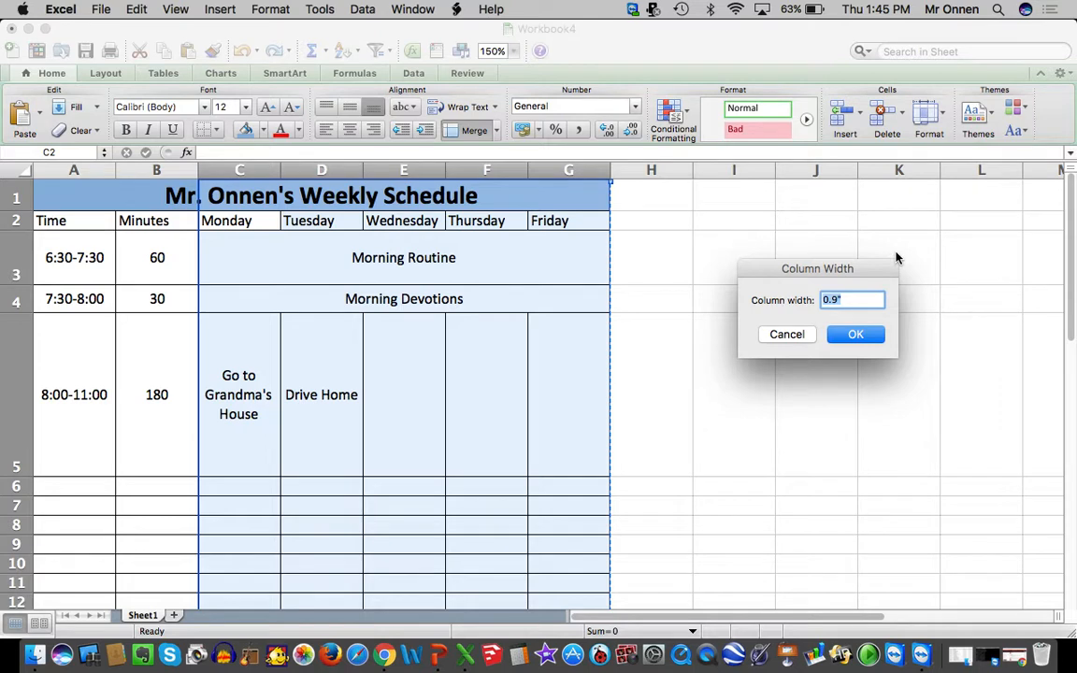
pyautogui.write('1')
pyautogui.press('Return')
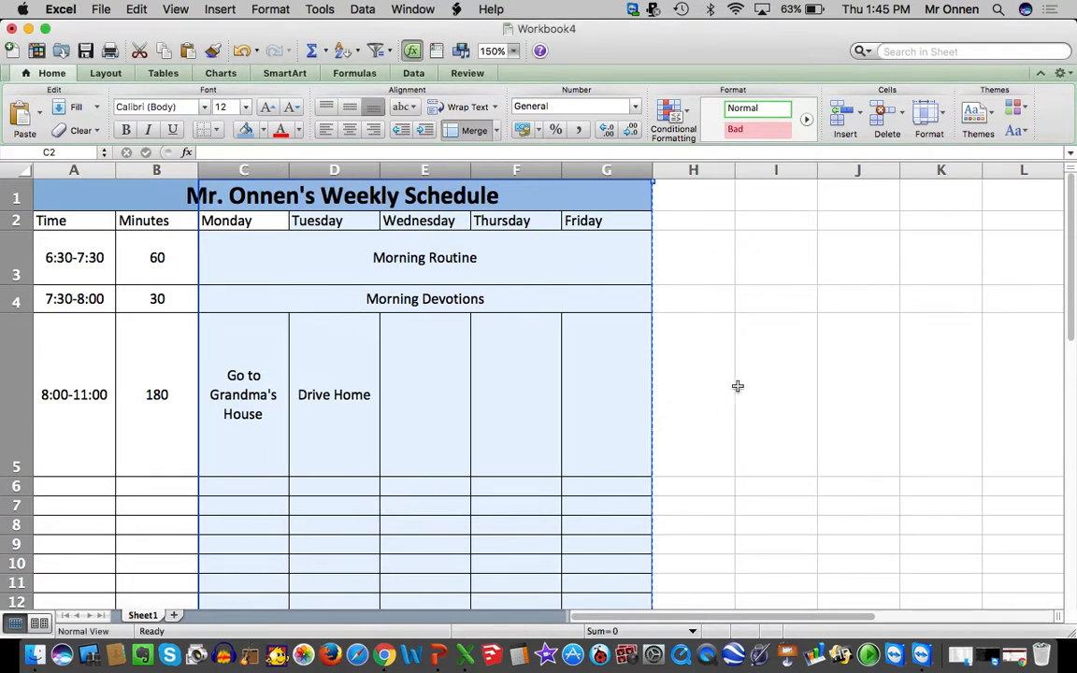
pyautogui.click(692, 293)
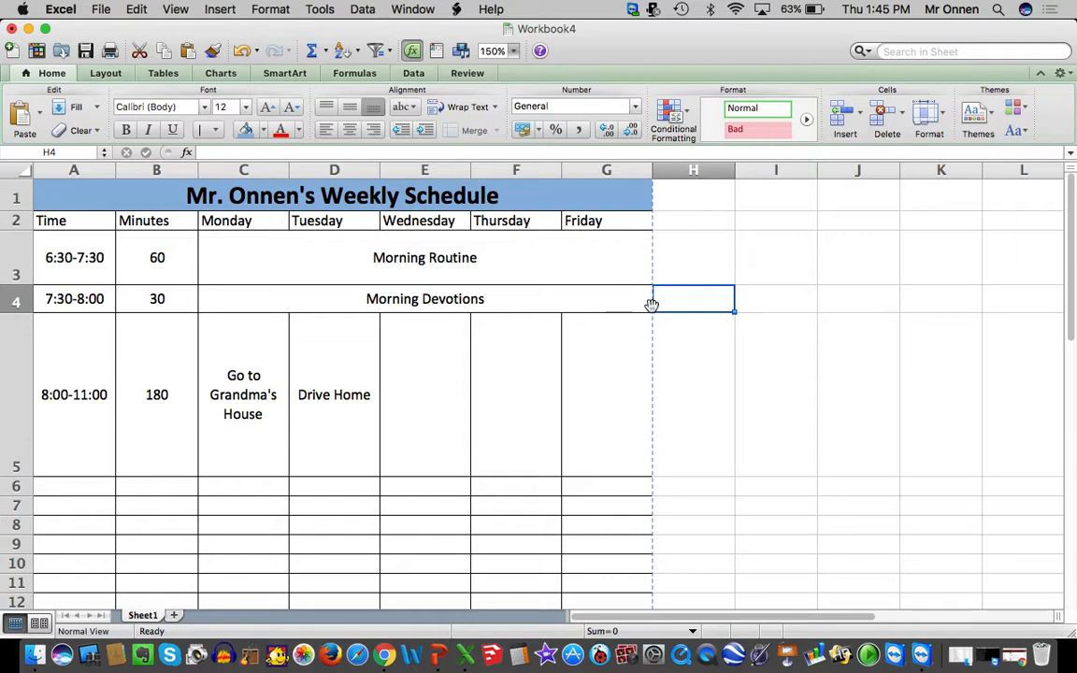
# Check the print preview of the schedule with the adjusted Monday to Friday columns, then close it without printing
pyautogui.click(101, 9)
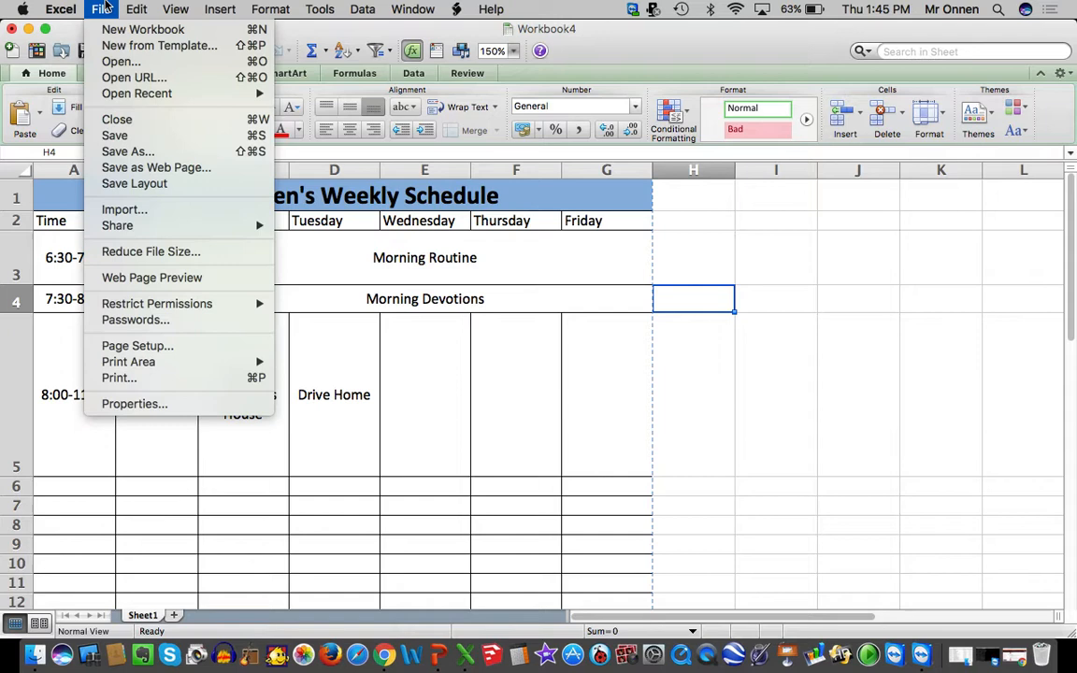
pyautogui.click(136, 376)
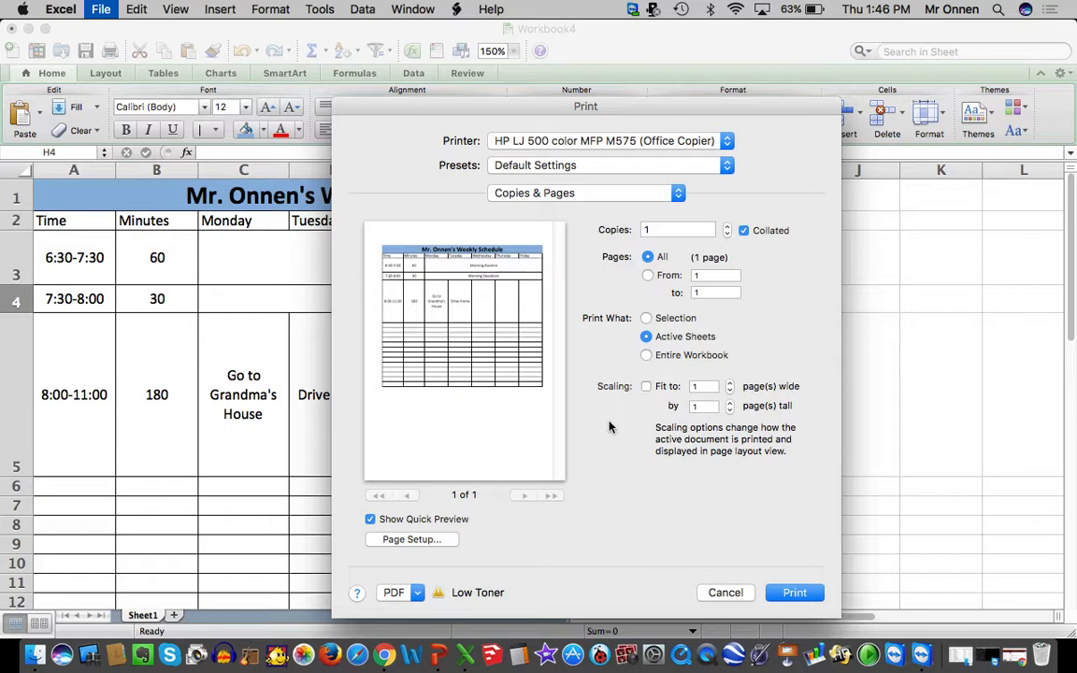
pyautogui.click(726, 590)
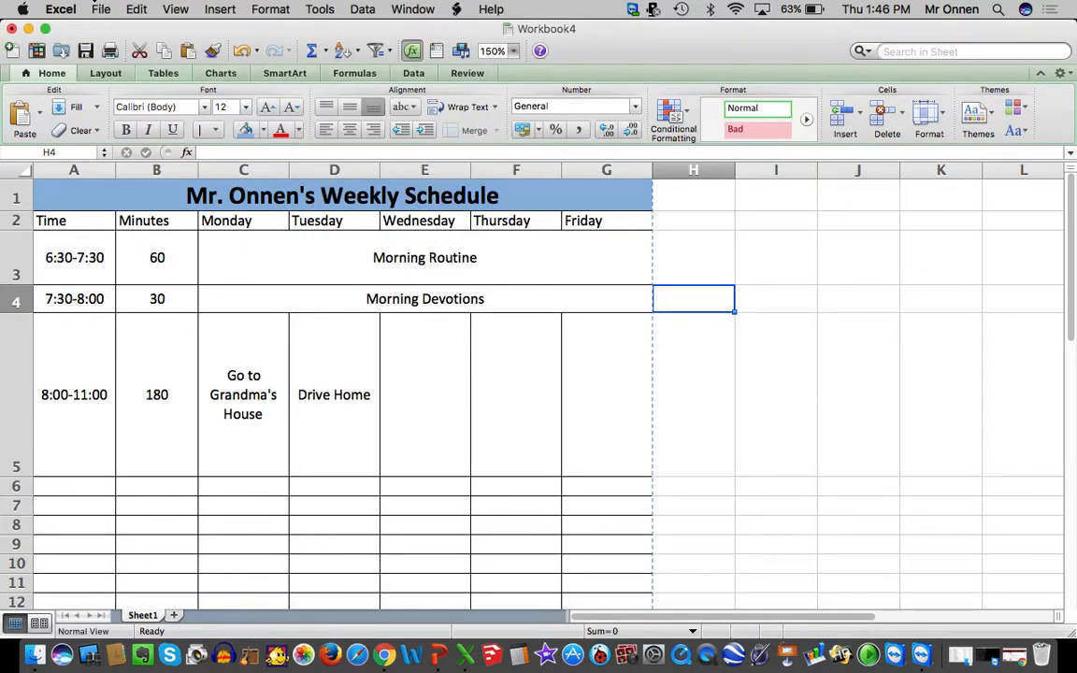
# Set the left, right, top and bottom page margins to 0.5 inch in the page setup
pyautogui.click(100, 9)
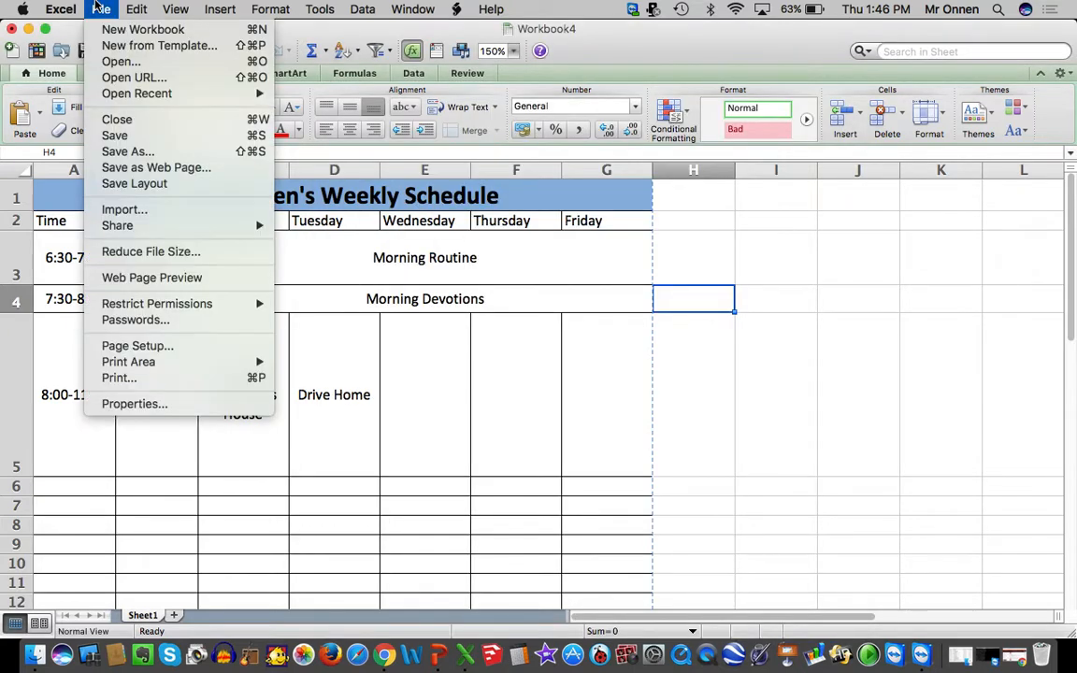
pyautogui.click(138, 345)
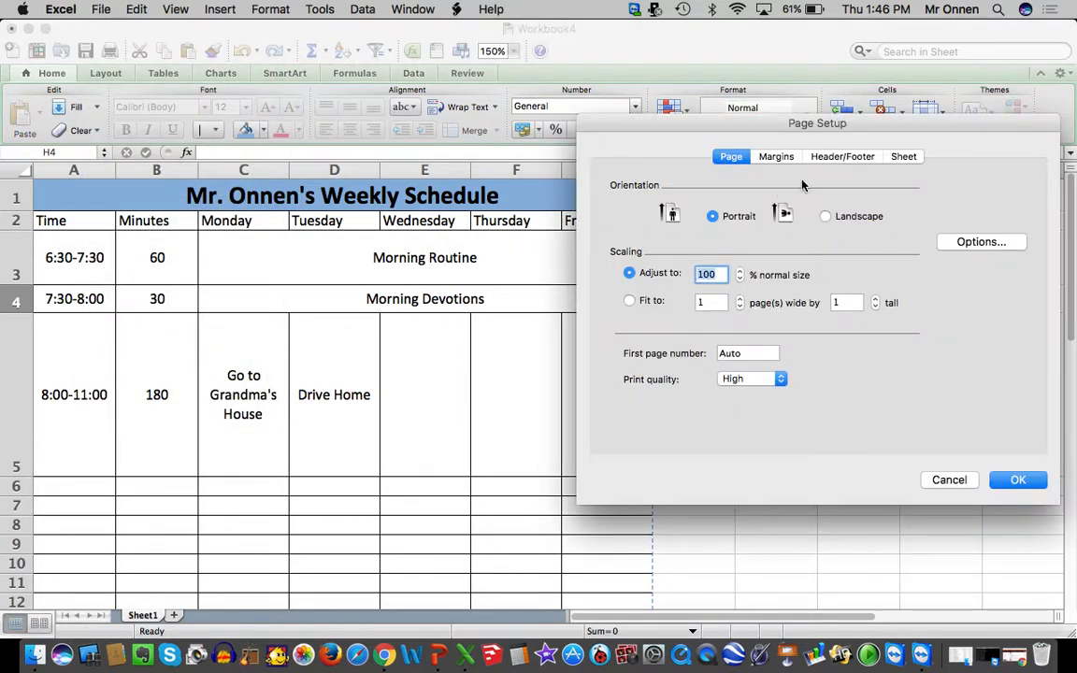
pyautogui.click(775, 159)
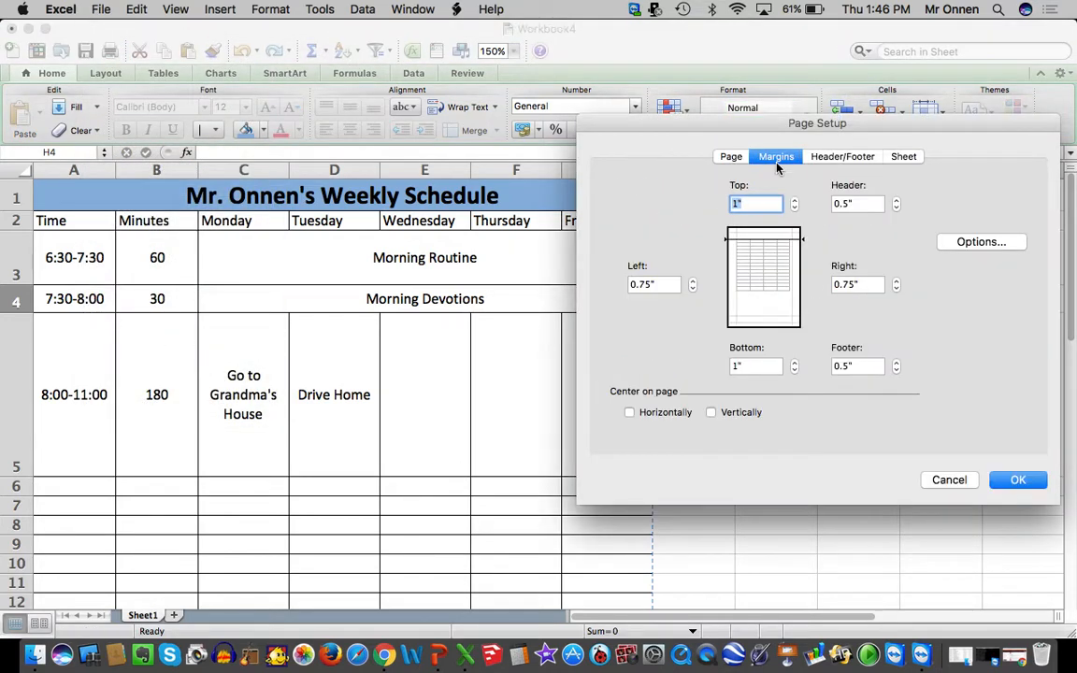
pyautogui.click(692, 289)
pyautogui.click(897, 289)
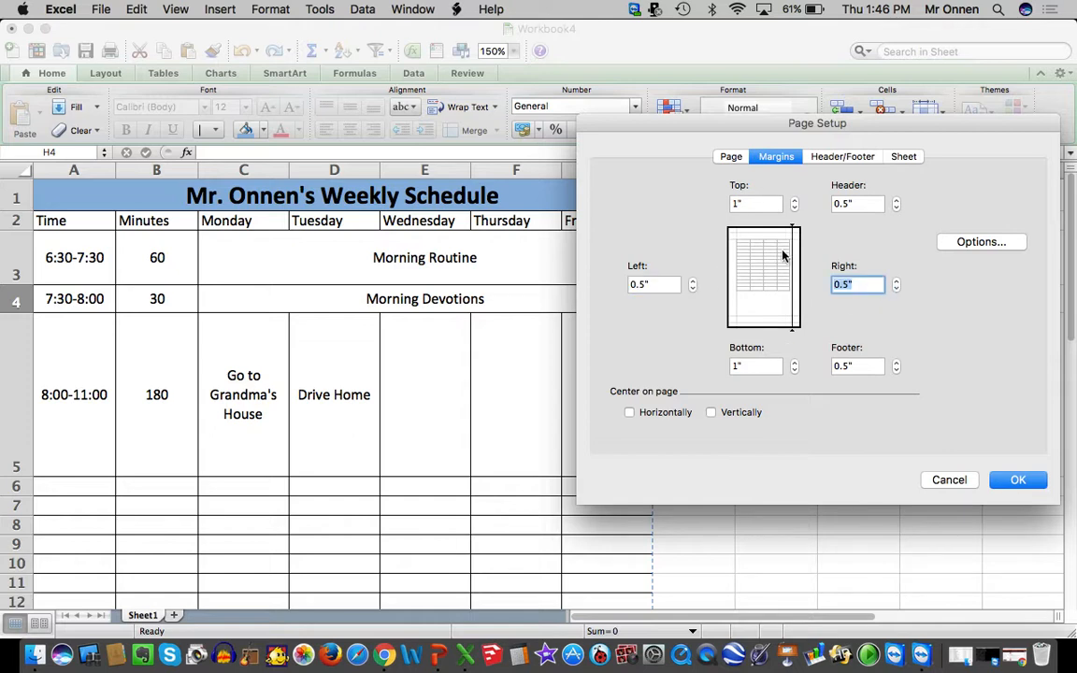
pyautogui.click(793, 208)
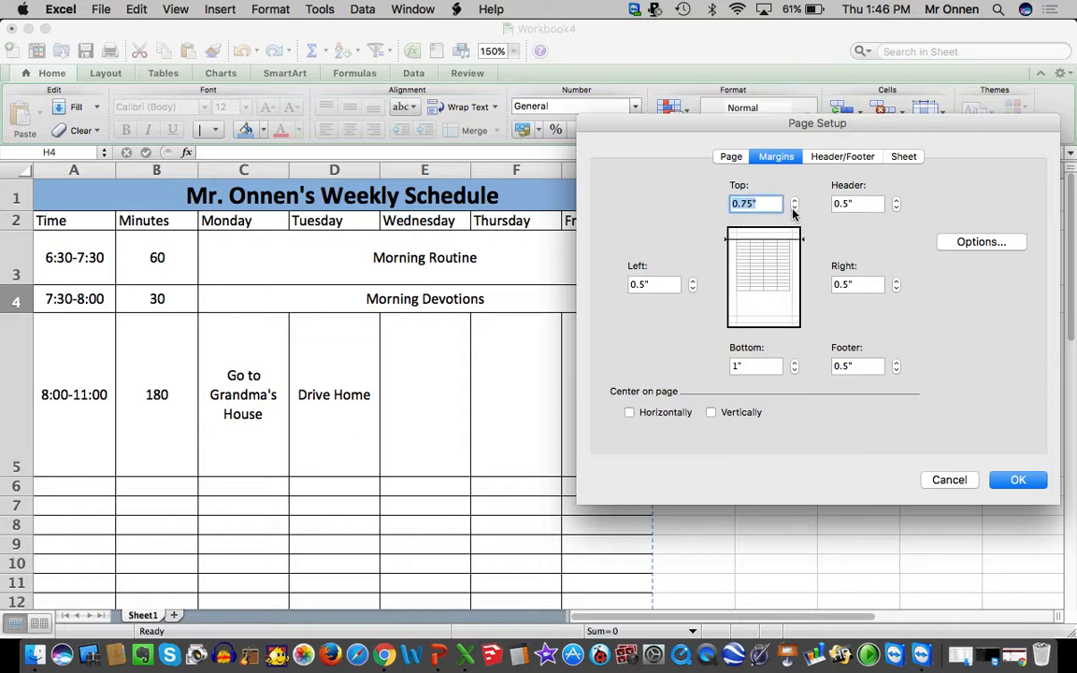
pyautogui.click(793, 208)
pyautogui.click(794, 370)
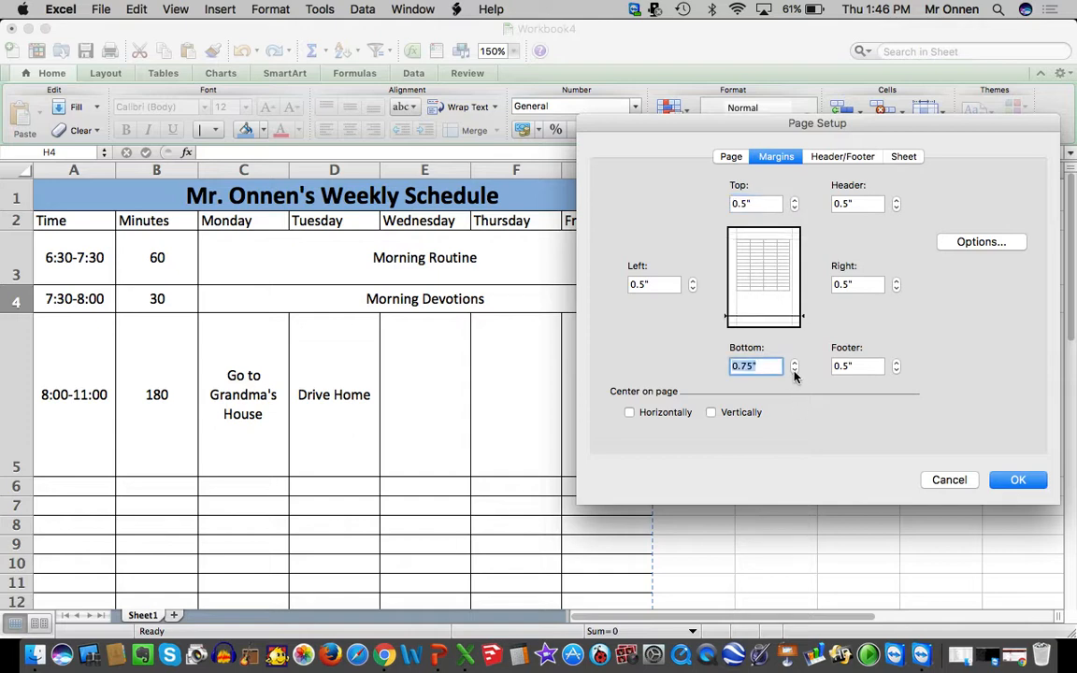
pyautogui.click(794, 370)
pyautogui.click(1019, 481)
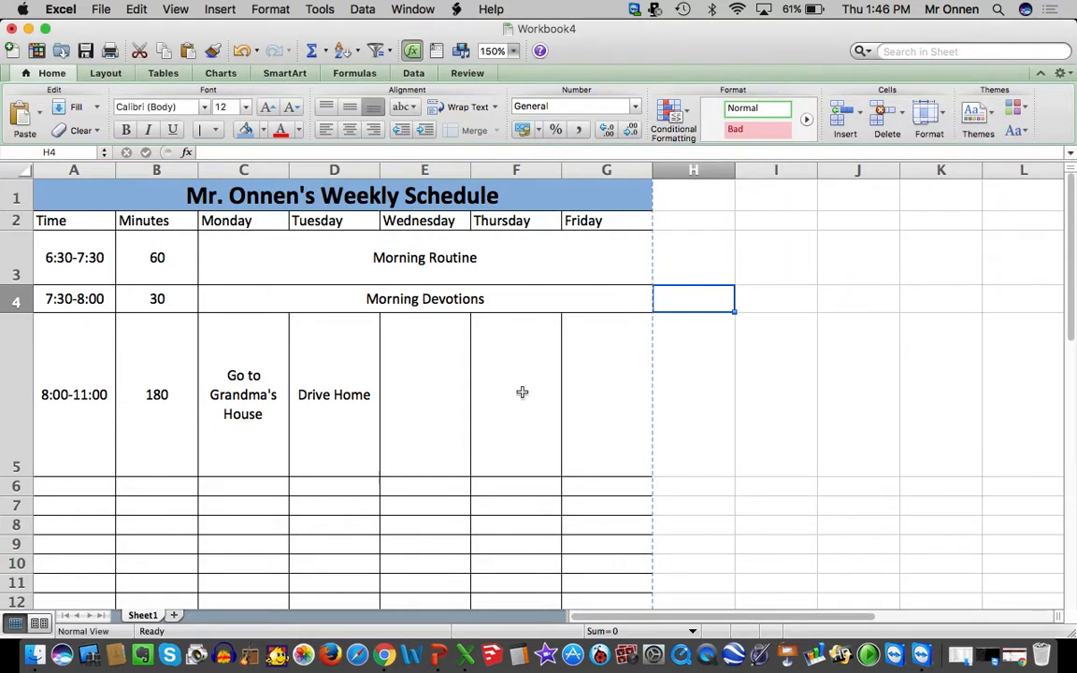
# Review the print preview with the narrower page margins, then close it without printing
pyautogui.click(88, 8)
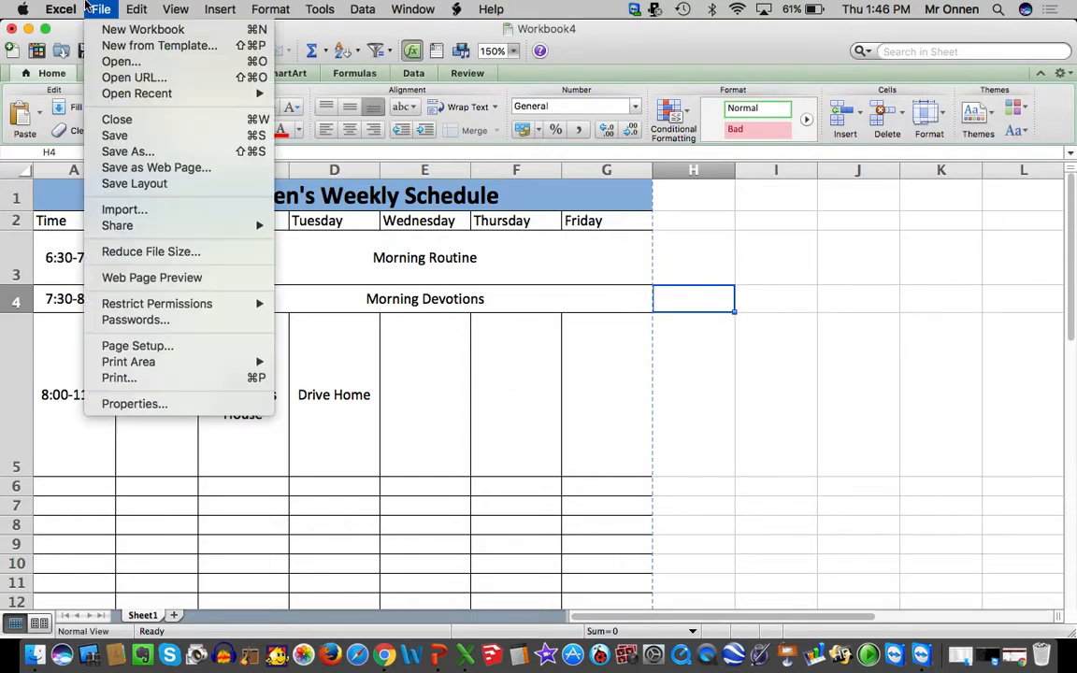
pyautogui.click(130, 377)
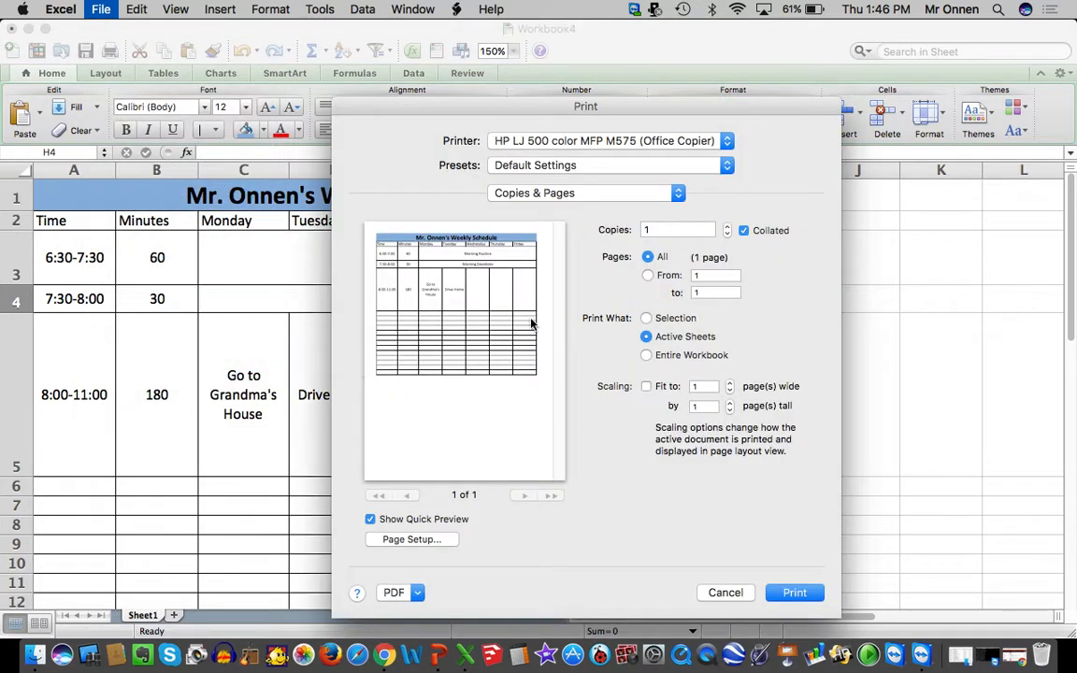
pyautogui.click(735, 599)
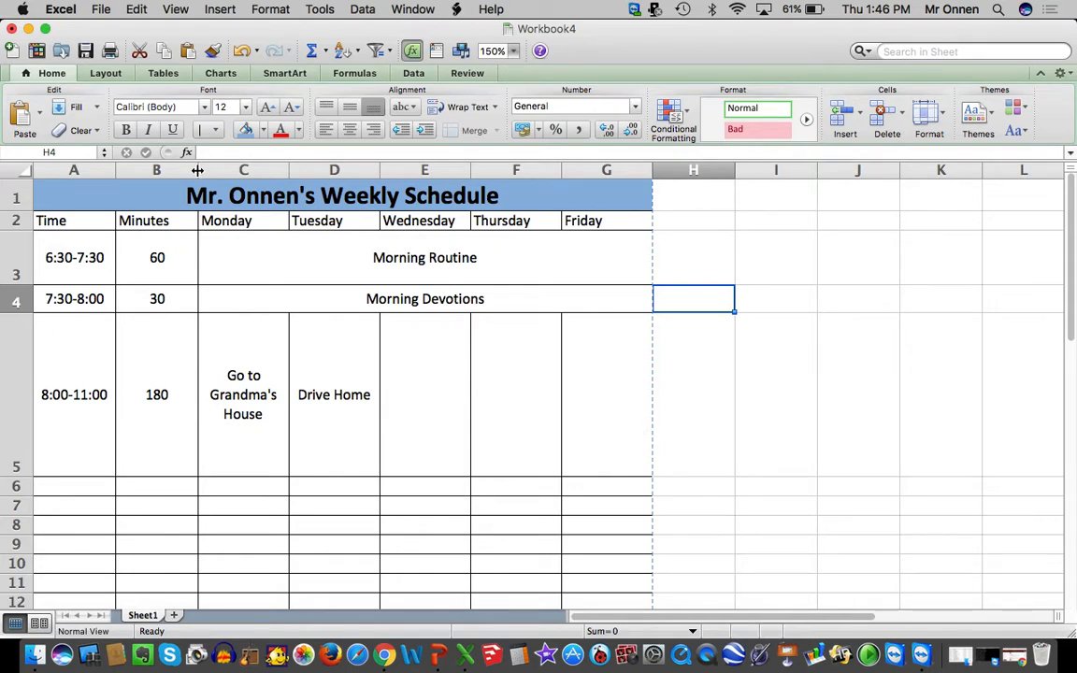
# Widen the Time and Minutes columns, A and B, so the table's outer edge at column G meets the page-break line
pyautogui.moveTo(197, 170); pyautogui.dragTo(208, 170)
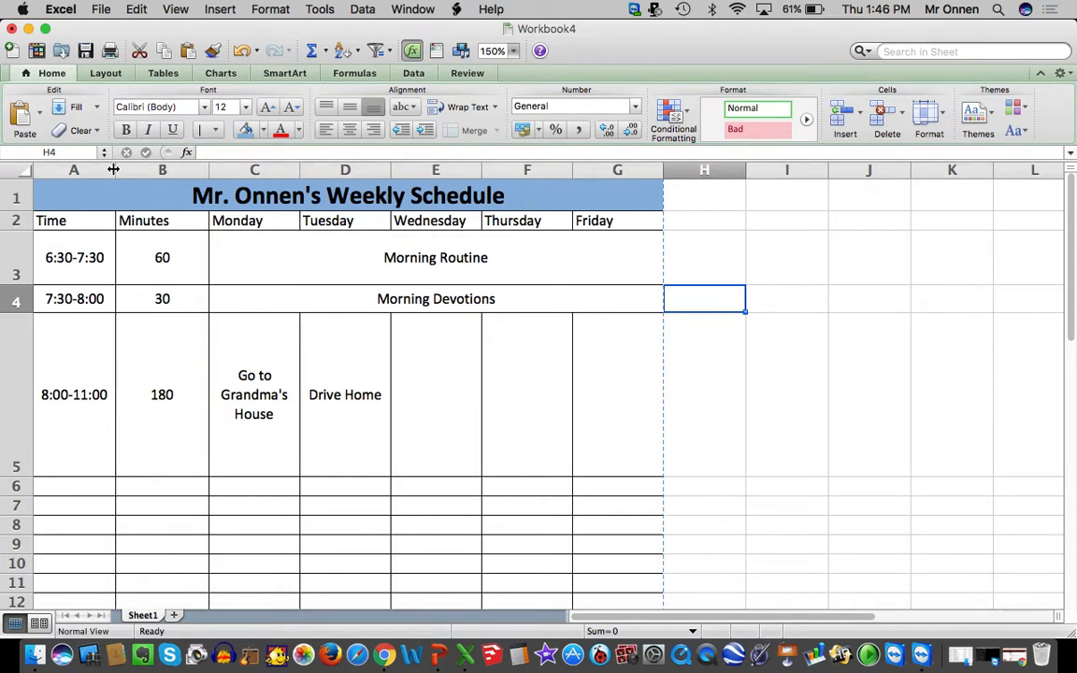
pyautogui.moveTo(113, 169); pyautogui.dragTo(124, 169)
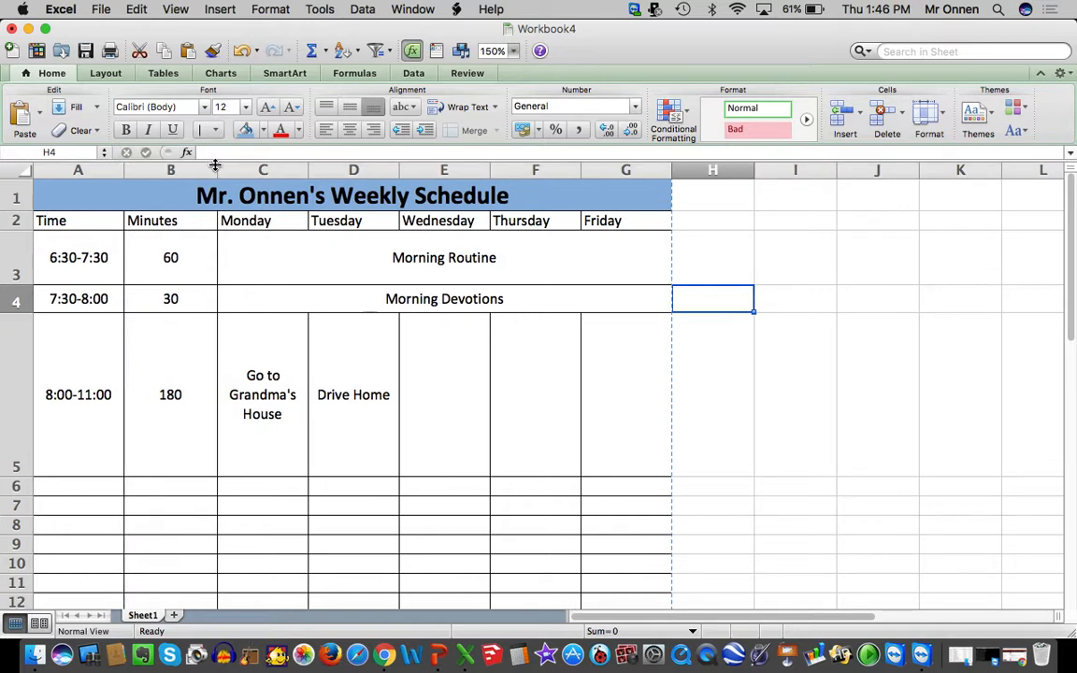
pyautogui.moveTo(215, 166); pyautogui.dragTo(259, 169)
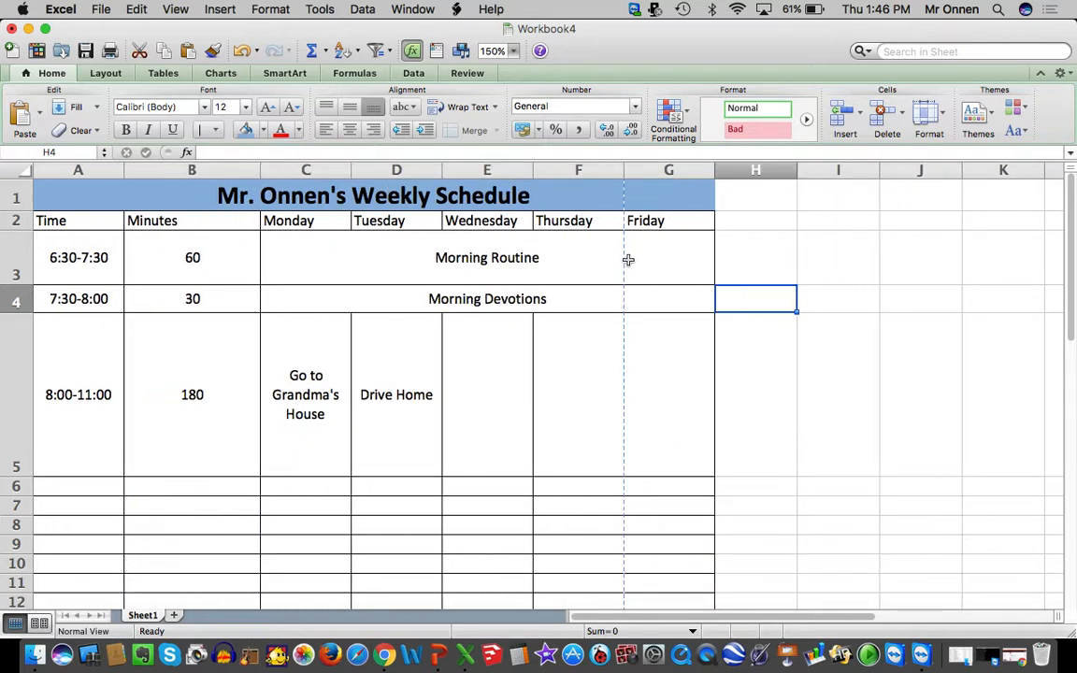
pyautogui.moveTo(629, 260); pyautogui.dragTo(630, 216)
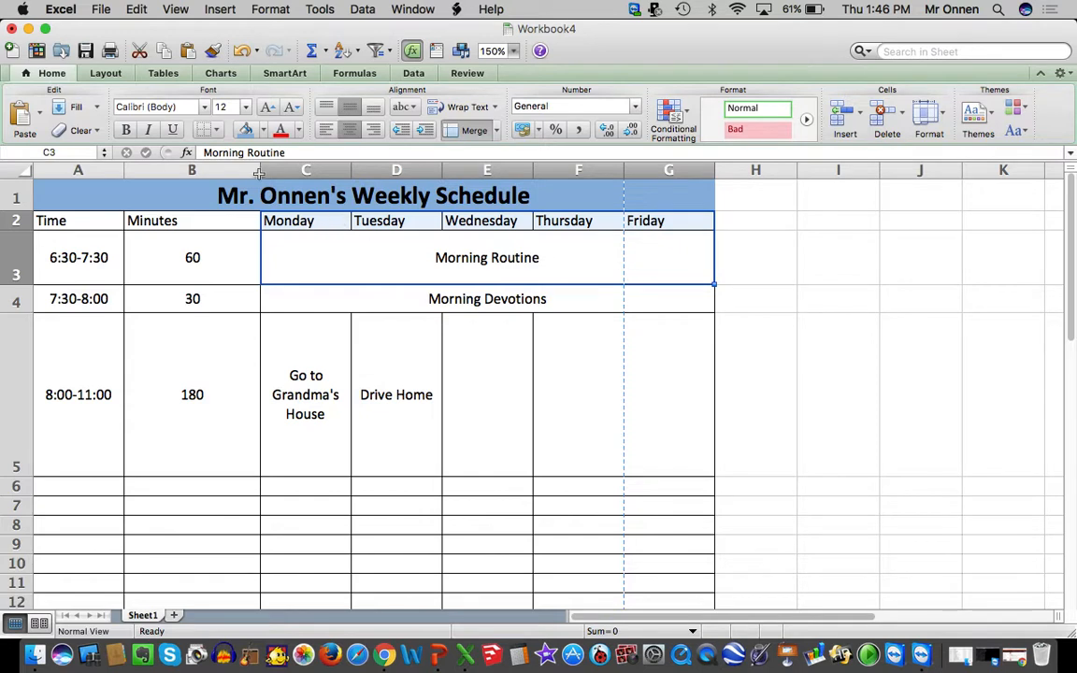
pyautogui.moveTo(260, 169)
pyautogui.mouseDown()
pyautogui.moveTo(227, 171)
pyautogui.moveTo(249, 172)
pyautogui.mouseUp()
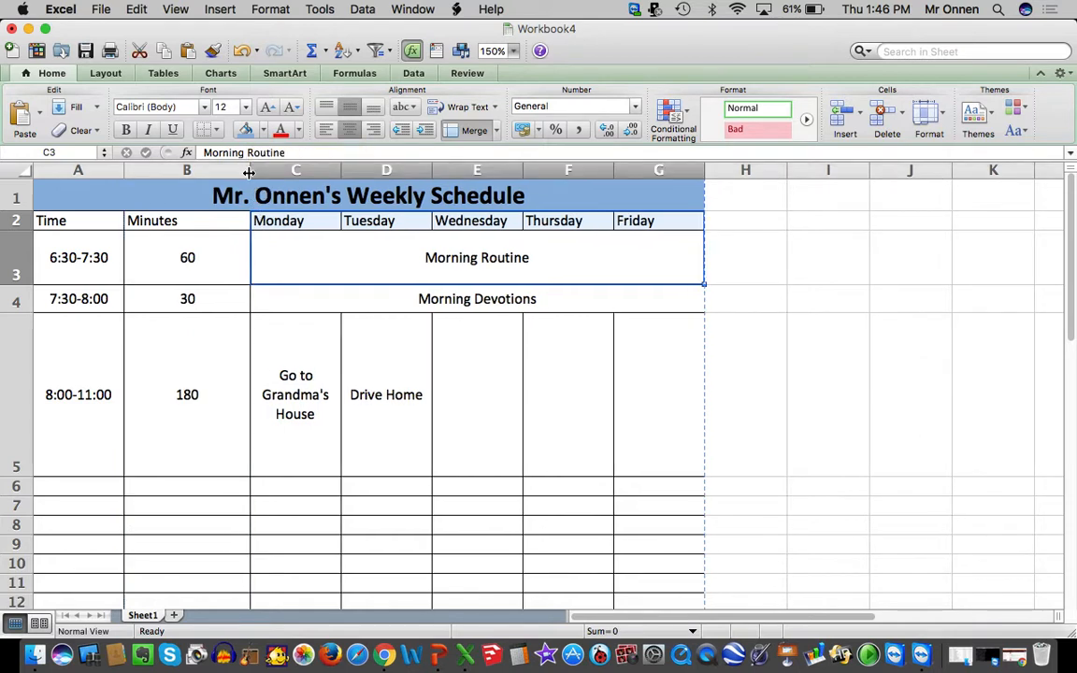
# Center the Minutes heading horizontally in cell B2
pyautogui.click(204, 220)
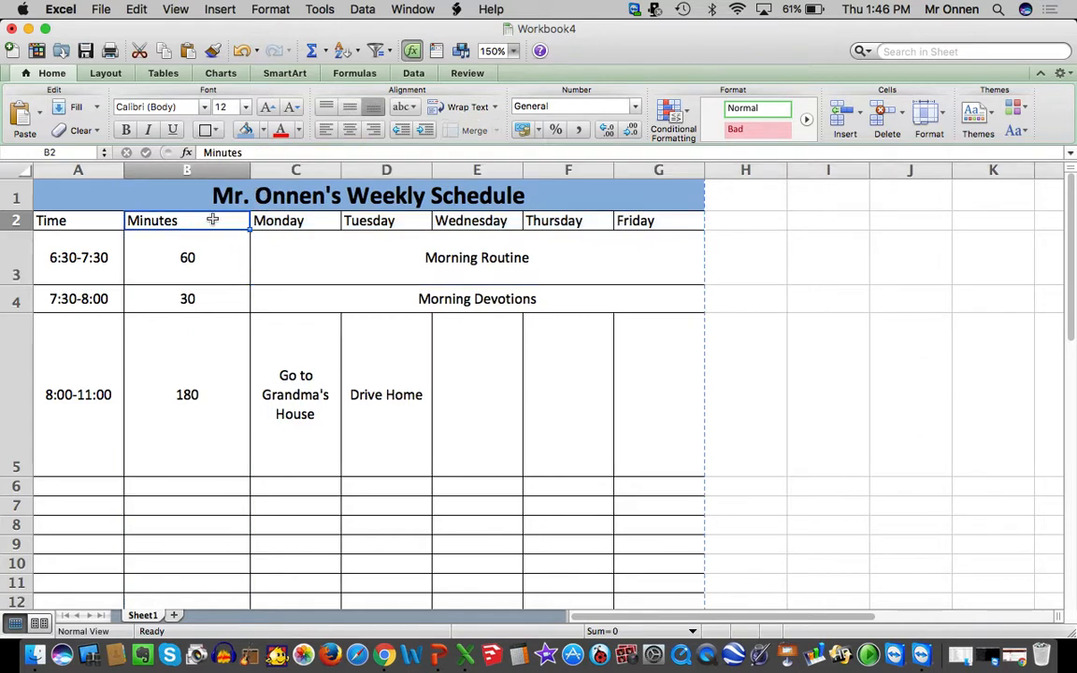
pyautogui.click(349, 128)
pyautogui.click(87, 225)
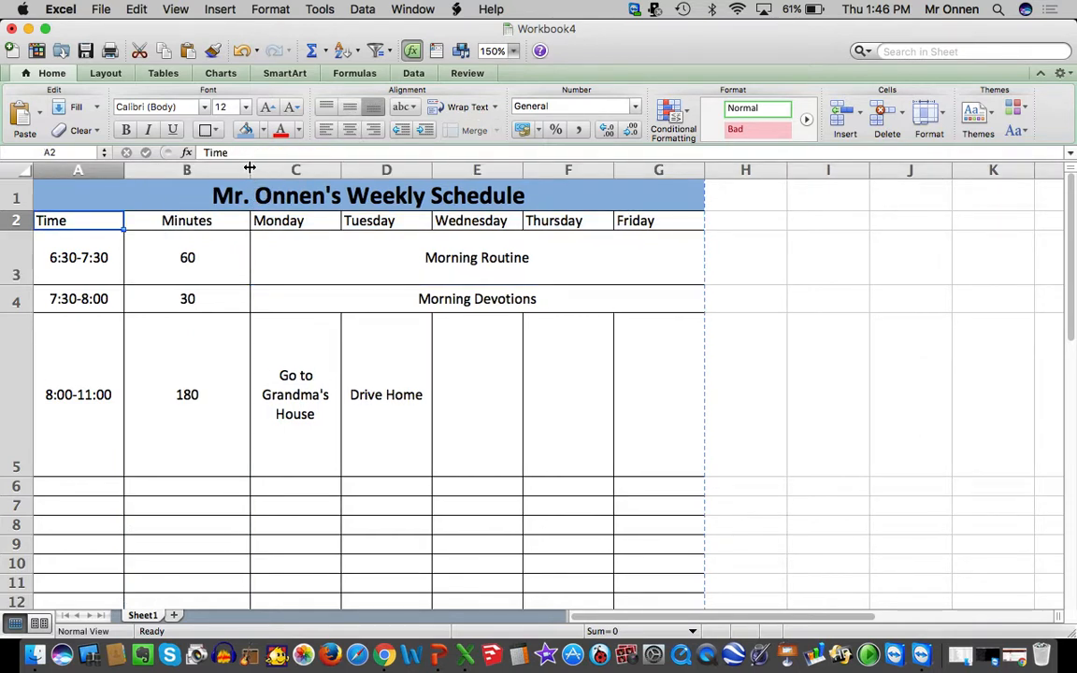
# Set the Monday to Friday columns, C through G, to about 1.1 inches wide and auto-fit the Minutes column to its content
pyautogui.moveTo(250, 169); pyautogui.dragTo(624, 169)
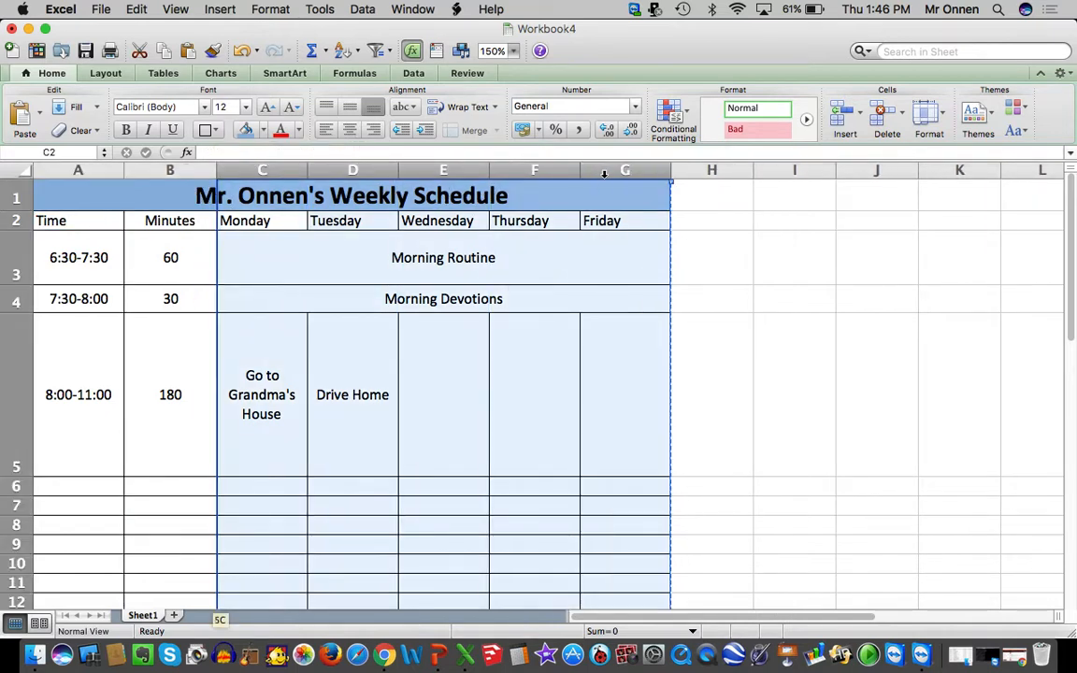
pyautogui.click(942, 116)
pyautogui.click(946, 210)
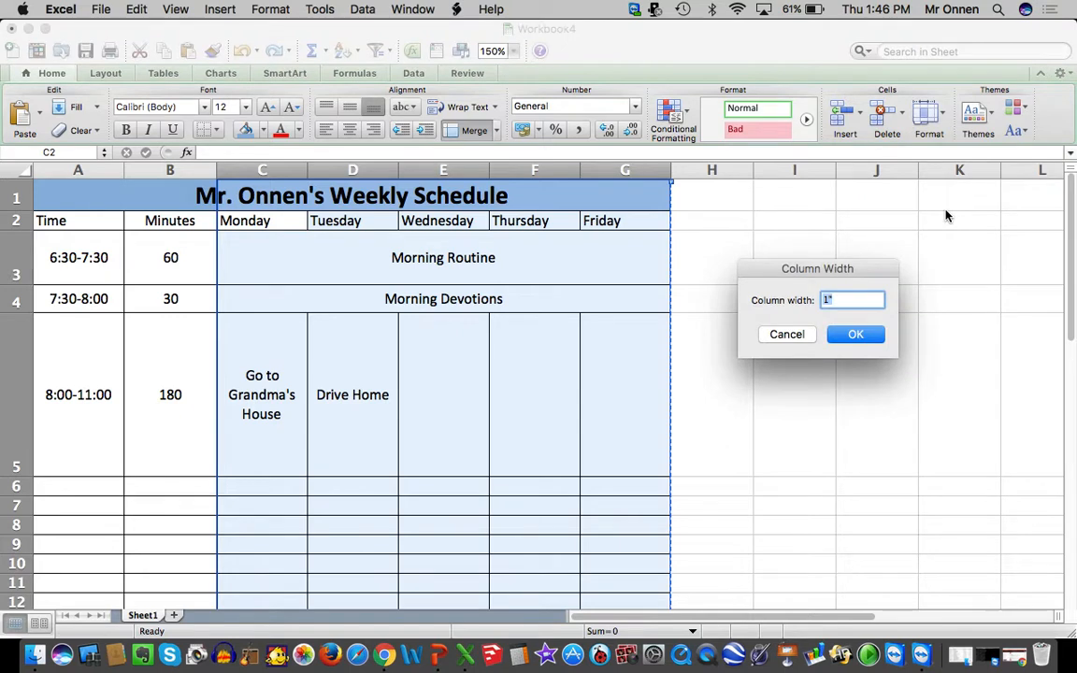
pyautogui.write('12')
pyautogui.press('Return')
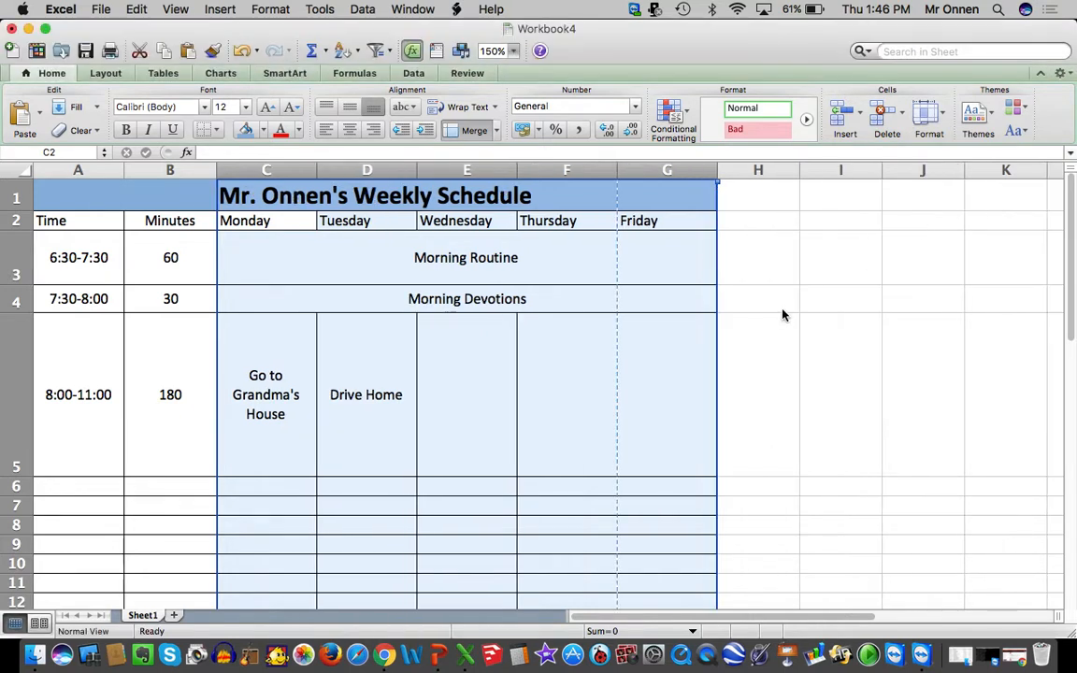
pyautogui.doubleClick(216, 170)
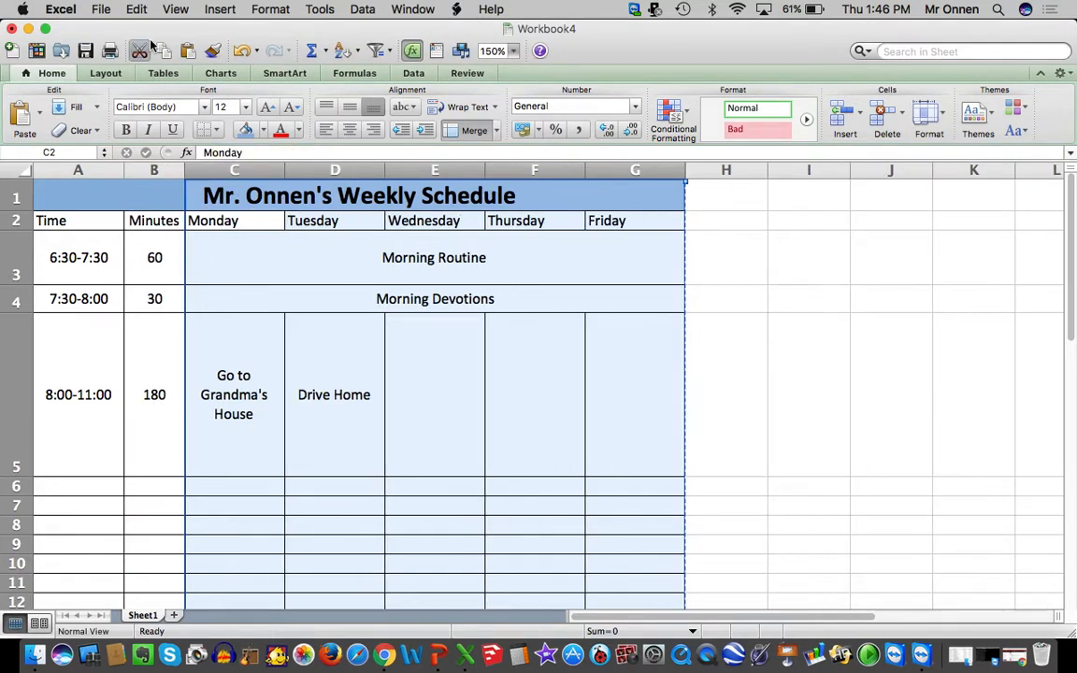
pyautogui.click(243, 360)
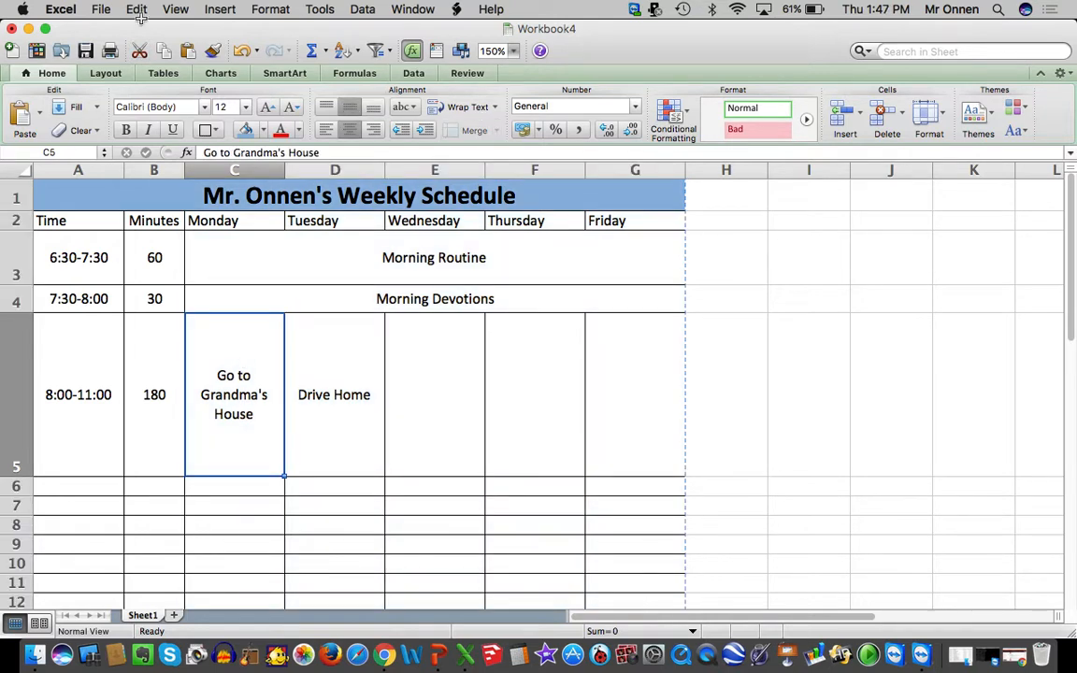
pyautogui.click(84, 245)
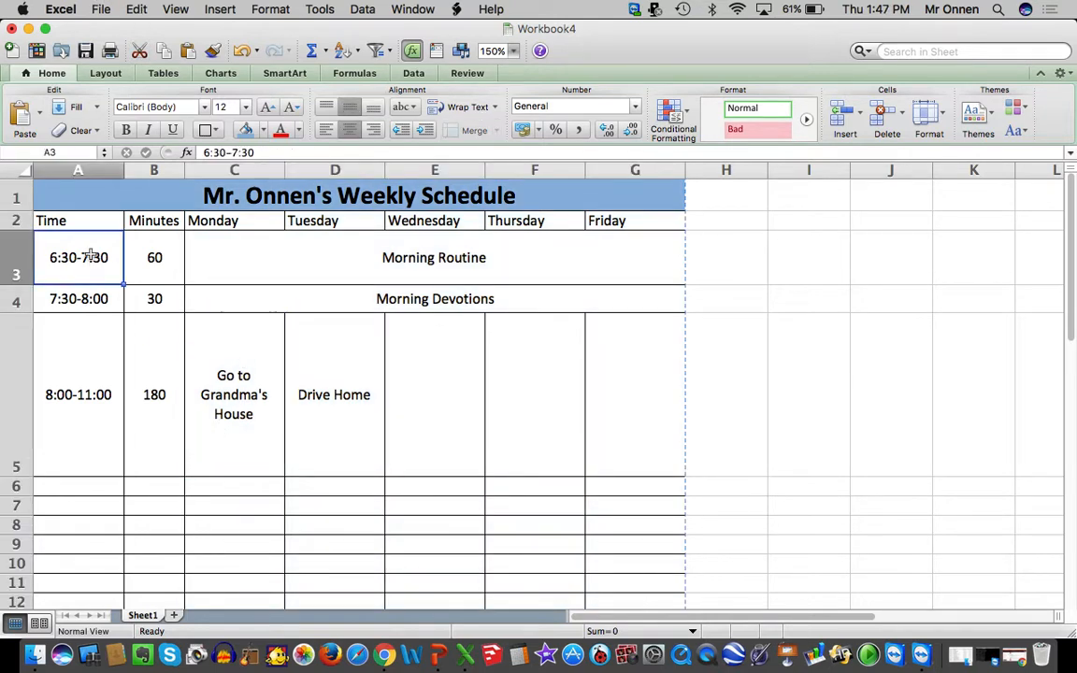
pyautogui.click(291, 244)
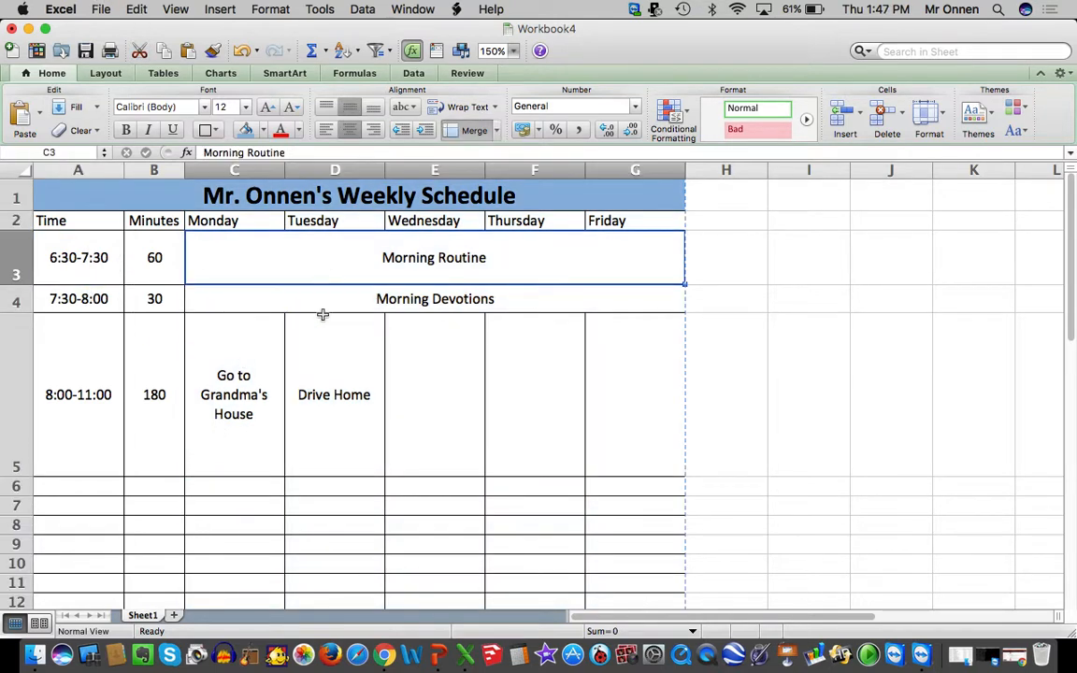
pyautogui.click(316, 304)
pyautogui.click(231, 349)
pyautogui.scroll(-3, 232, 363)
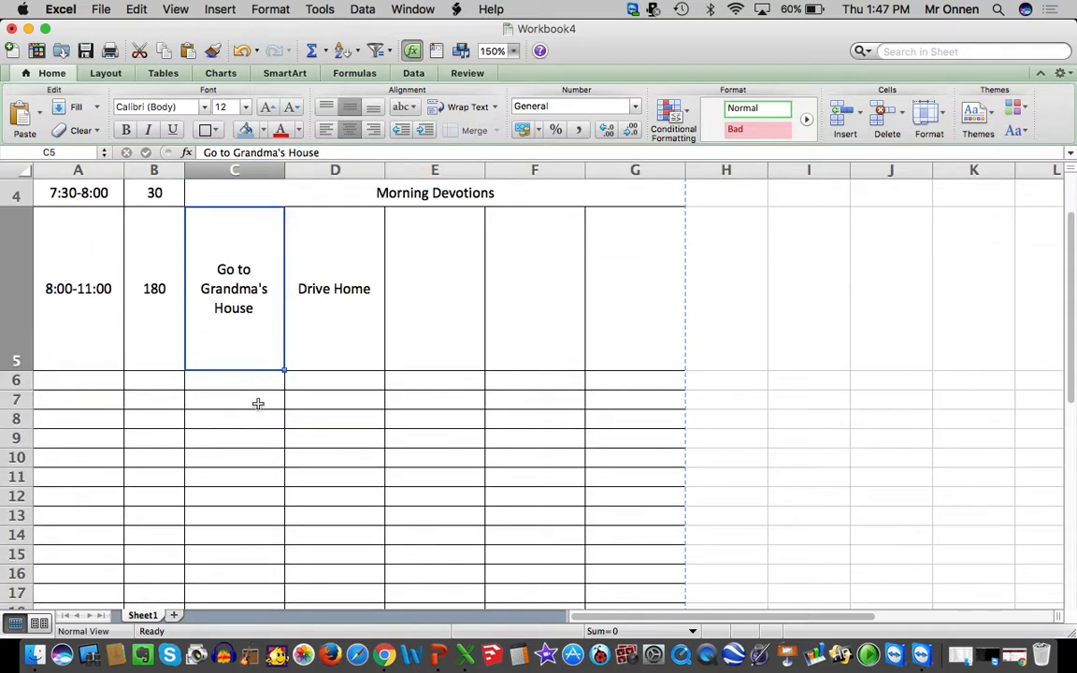
pyautogui.moveTo(79, 380); pyautogui.dragTo(280, 384)
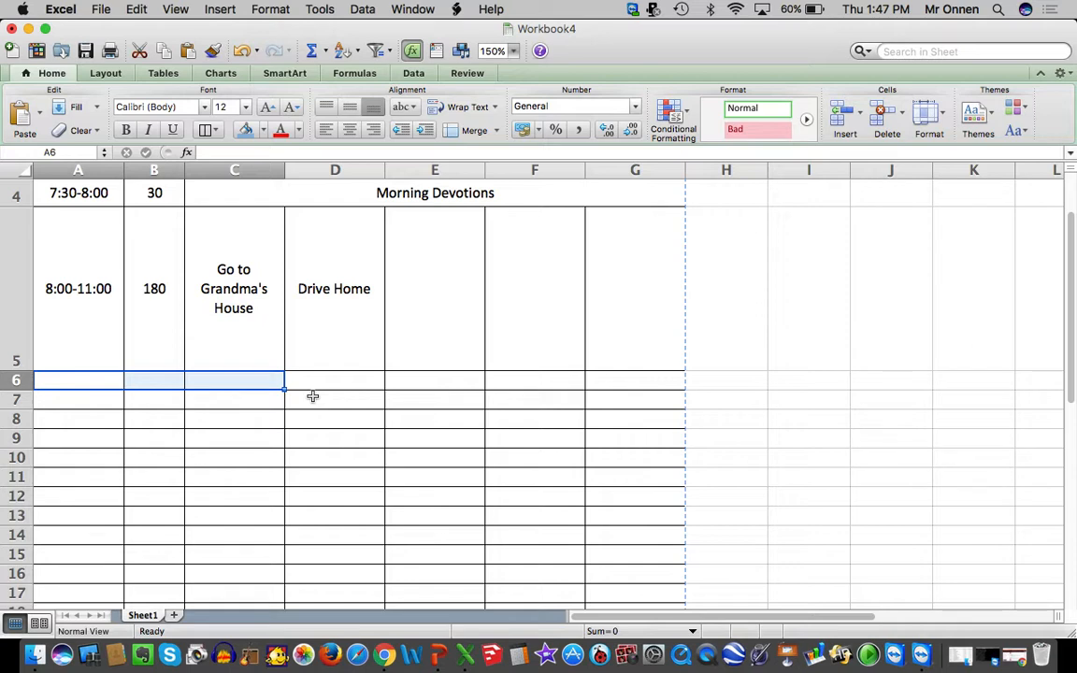
pyautogui.click(234, 399)
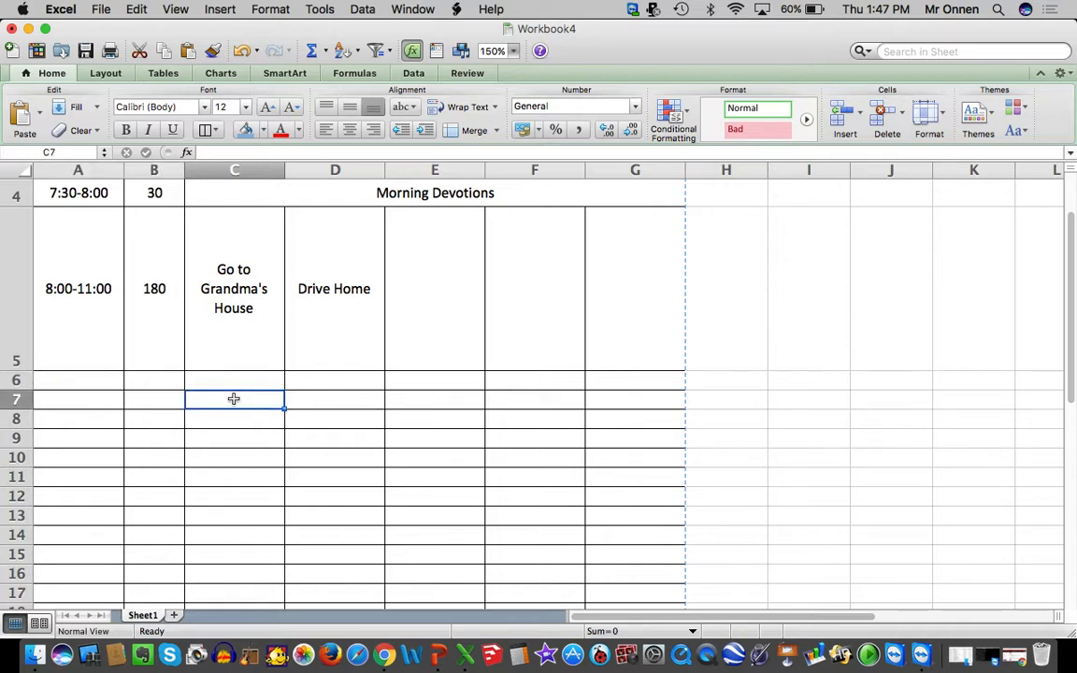
pyautogui.click(152, 308)
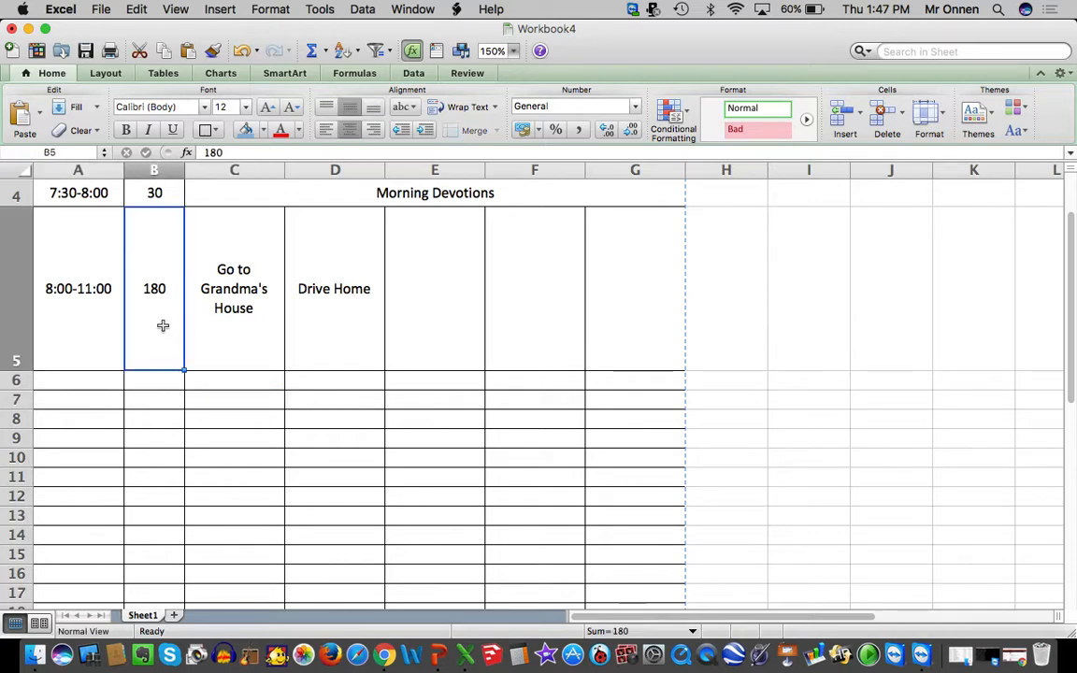
pyautogui.click(323, 303)
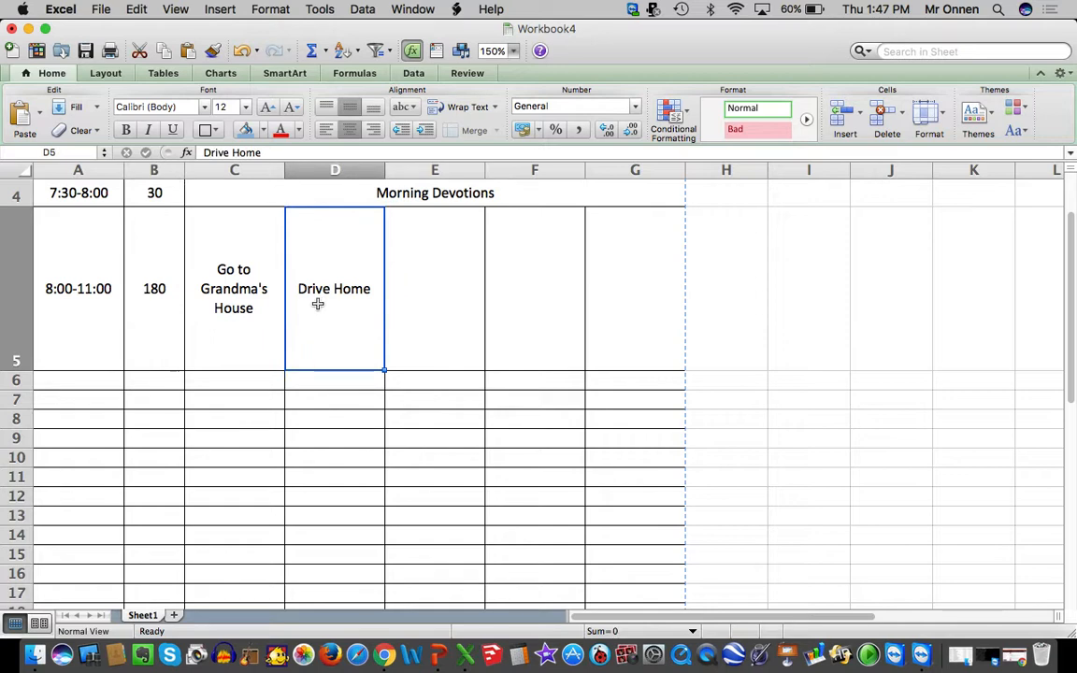
# Enter 60 as the minutes in cell B6 and center it horizontally
pyautogui.click(145, 378)
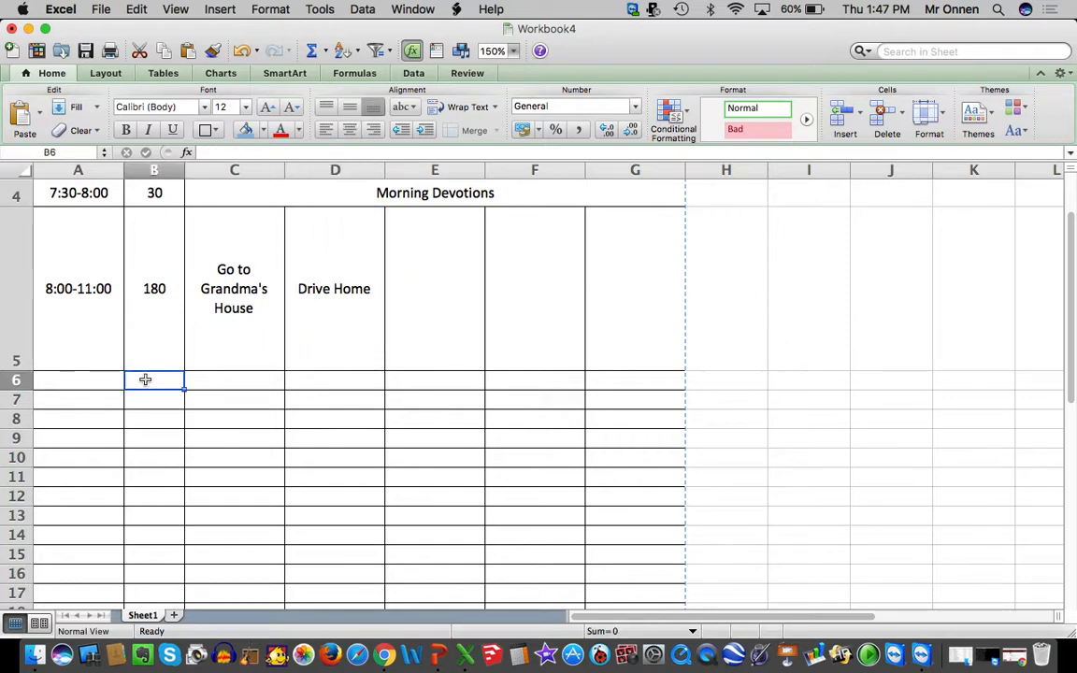
pyautogui.write('60')
pyautogui.press('Return')
pyautogui.click(161, 374)
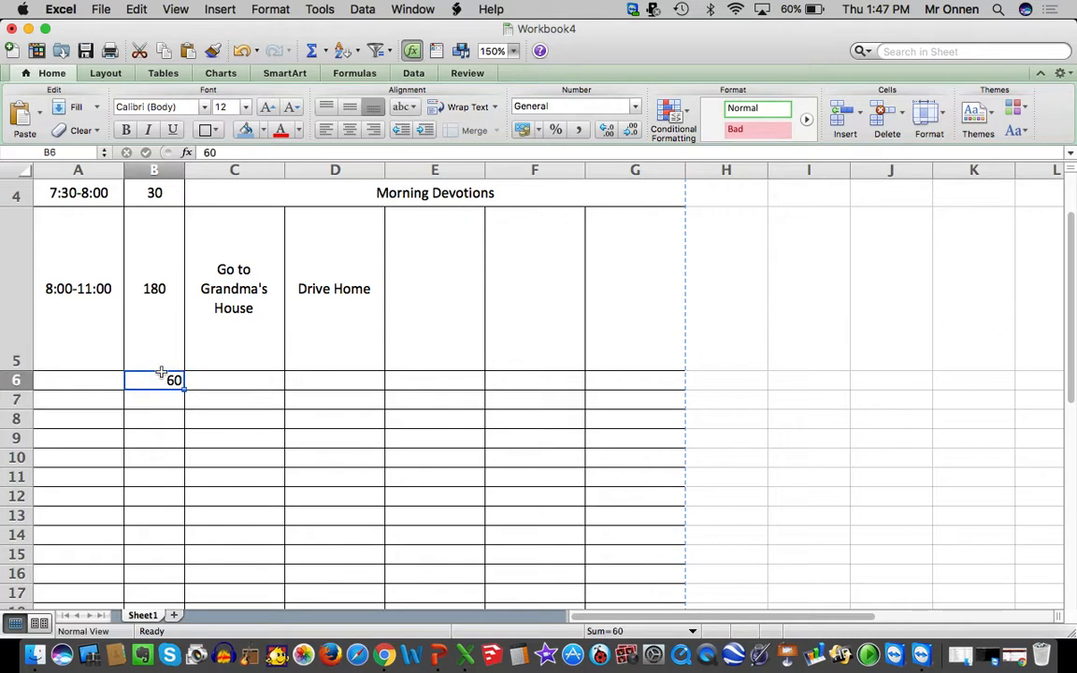
pyautogui.click(349, 129)
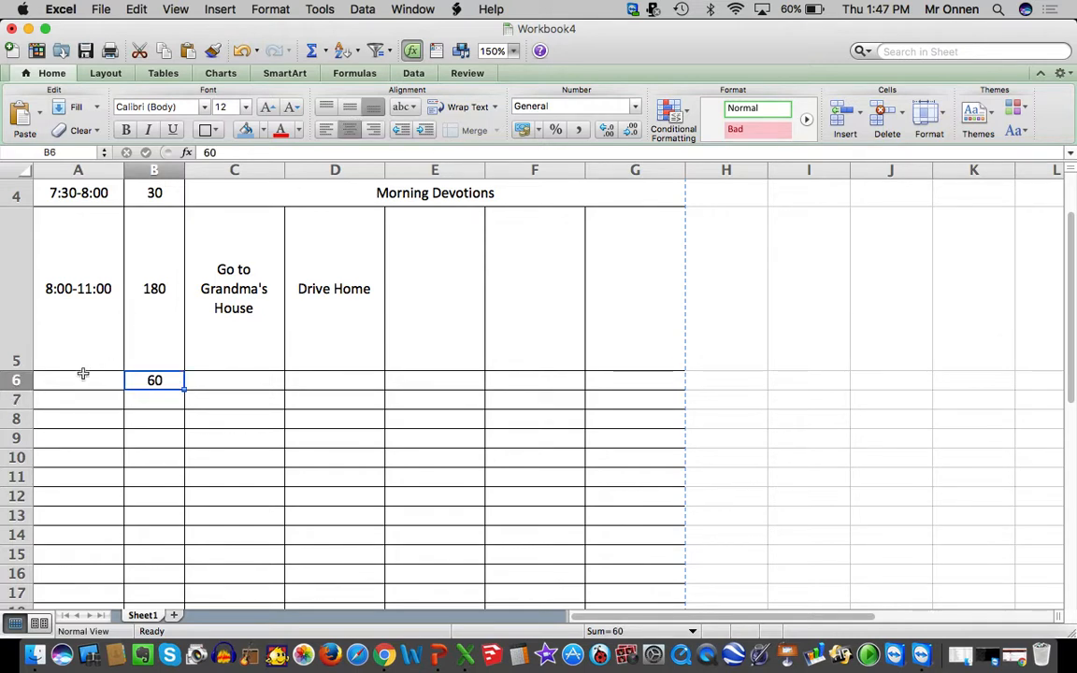
# Enter the time slot 11:00-12:00 in cell A6
pyautogui.click(83, 376)
pyautogui.write('11:00-')
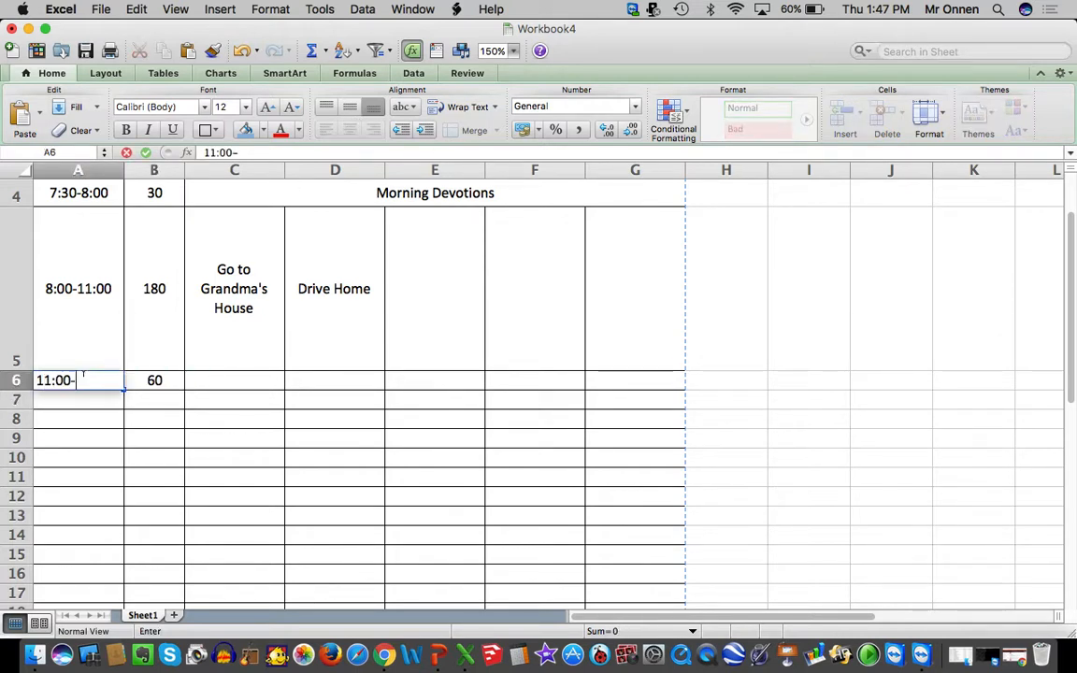
pyautogui.write('12:00')
pyautogui.press('Return')
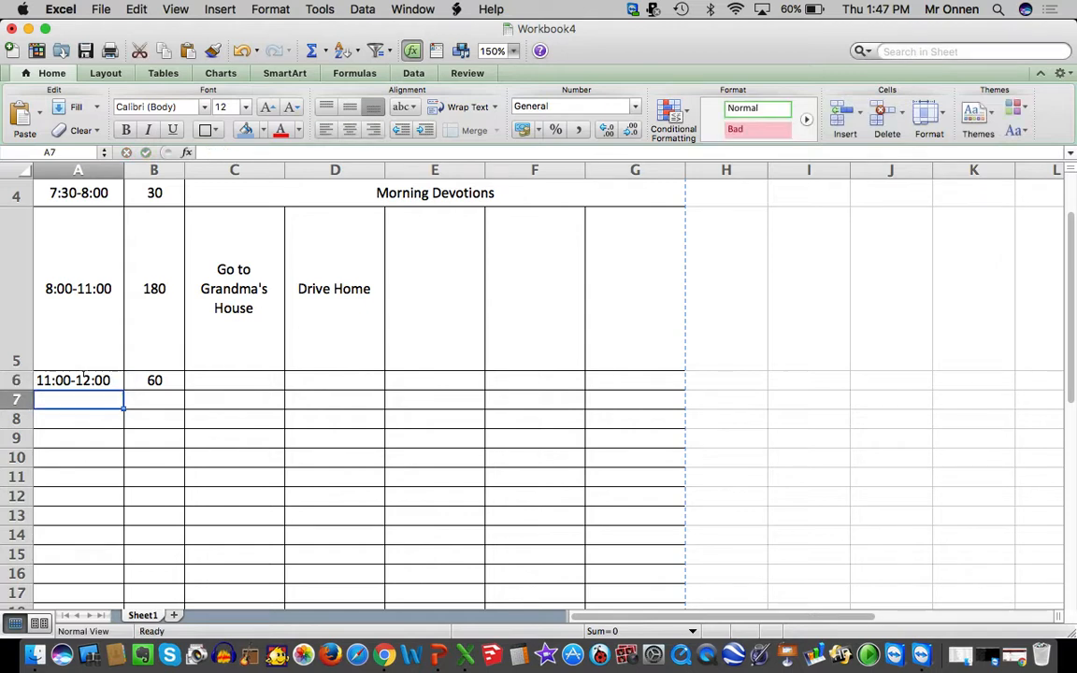
# Set the row height of the 11:00-12:00 slot, row 6, to 0.6
pyautogui.click(165, 381)
pyautogui.click(928, 112)
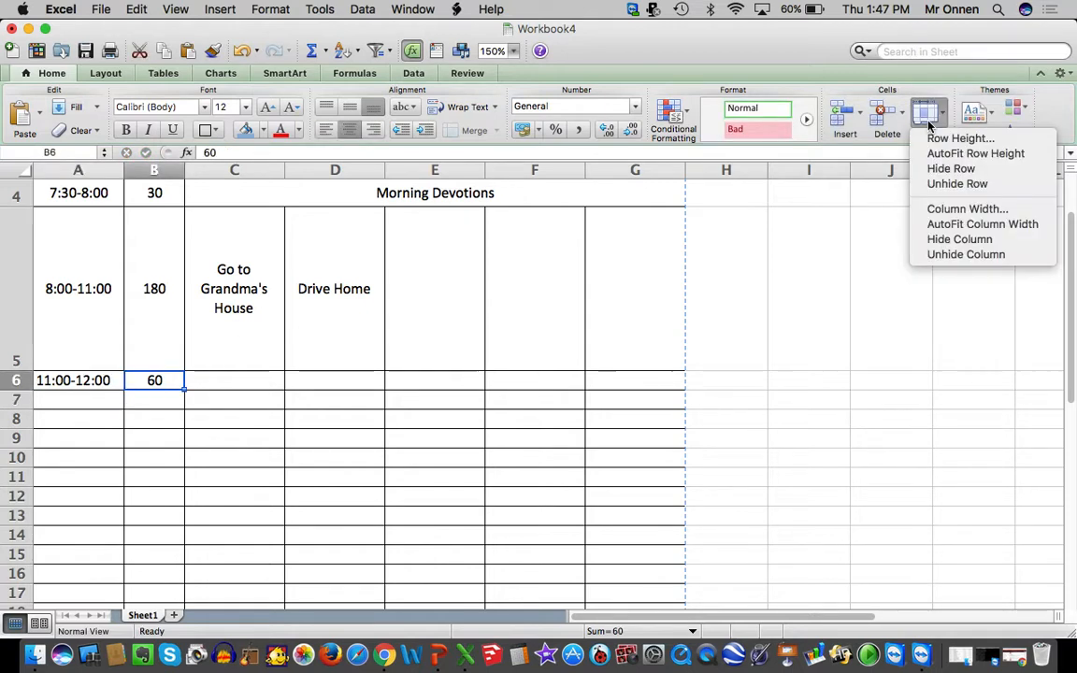
pyautogui.click(937, 138)
pyautogui.write('0.6')
pyautogui.press('Return')
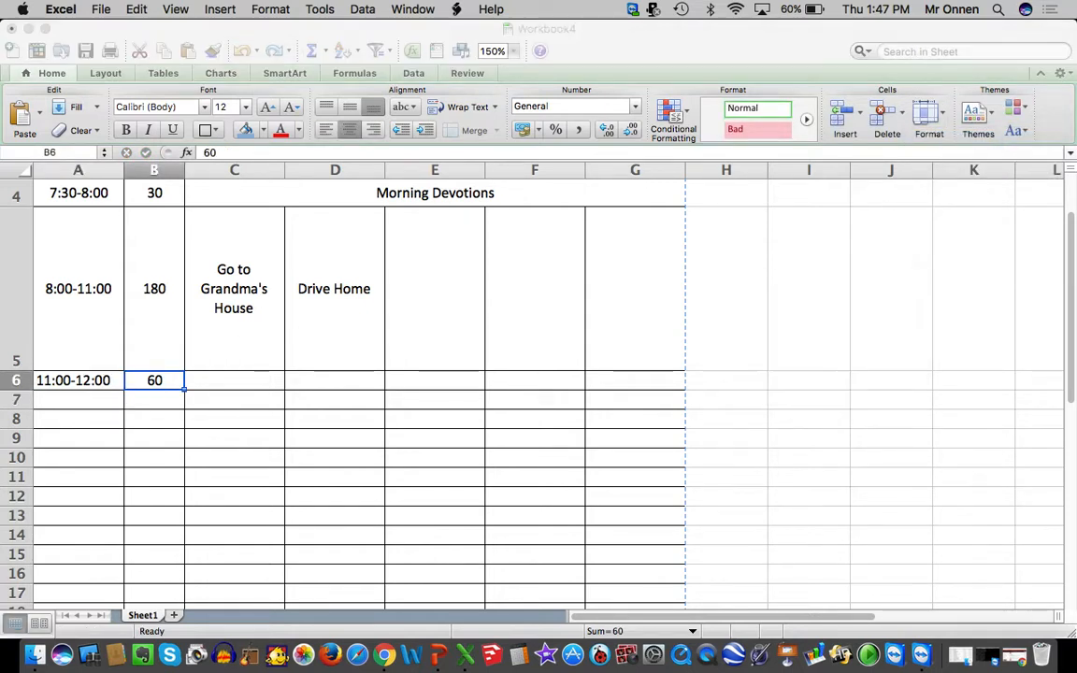
pyautogui.click(450, 434)
# Merge Monday's cells C5 and C6 so "Go to Grandma's House" spans the 8:00-11:00 and 11:00-12:00 slots
pyautogui.moveTo(262, 402); pyautogui.dragTo(241, 318)
pyautogui.click(320, 322)
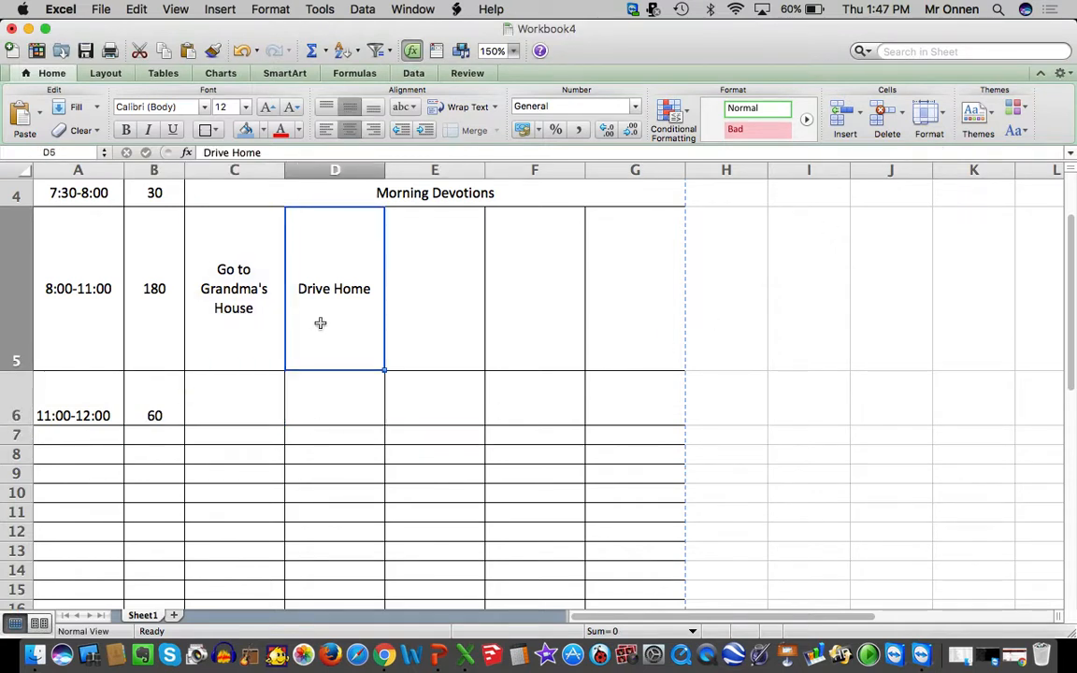
pyautogui.moveTo(228, 399); pyautogui.dragTo(223, 311)
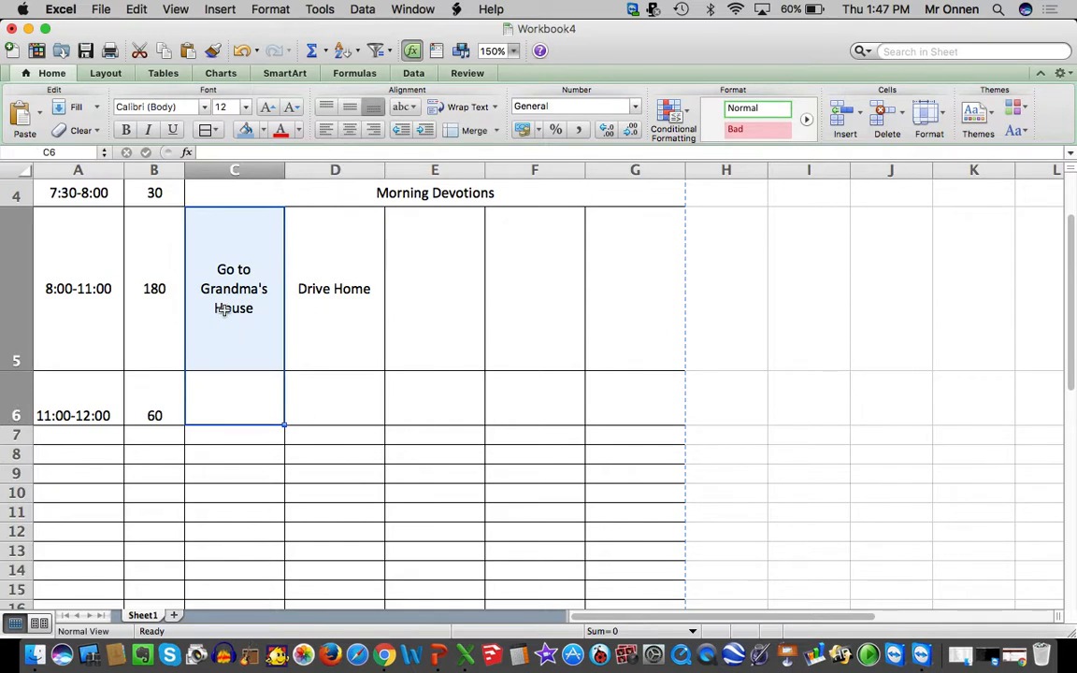
pyautogui.rightClick(225, 314)
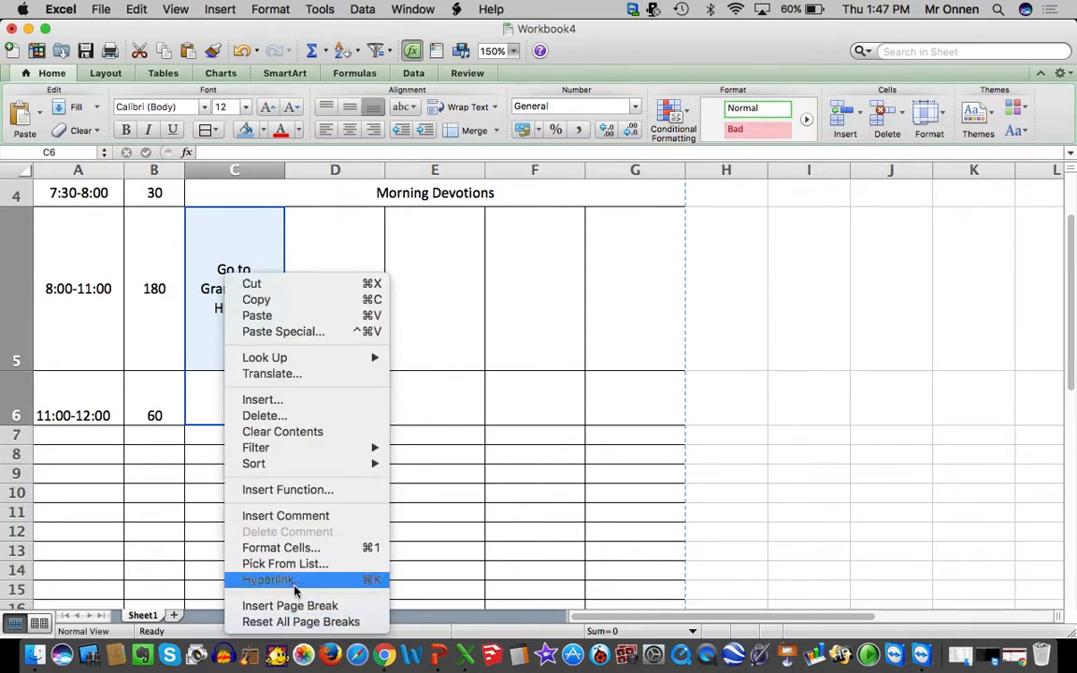
pyautogui.click(288, 547)
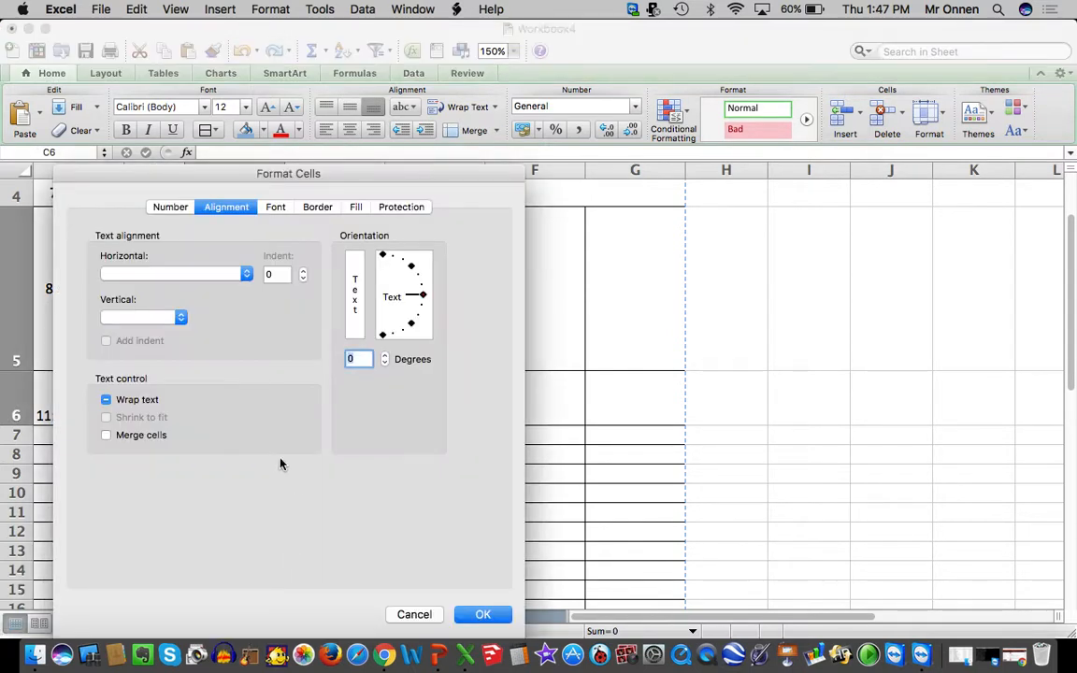
pyautogui.click(482, 616)
pyautogui.click(372, 473)
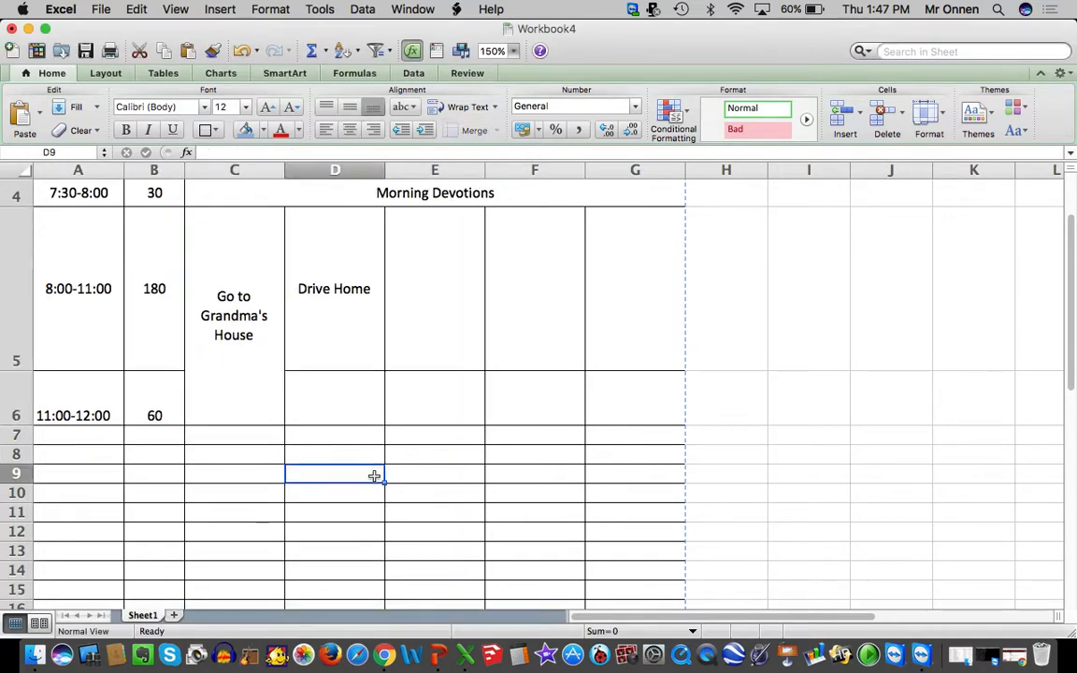
pyautogui.click(226, 396)
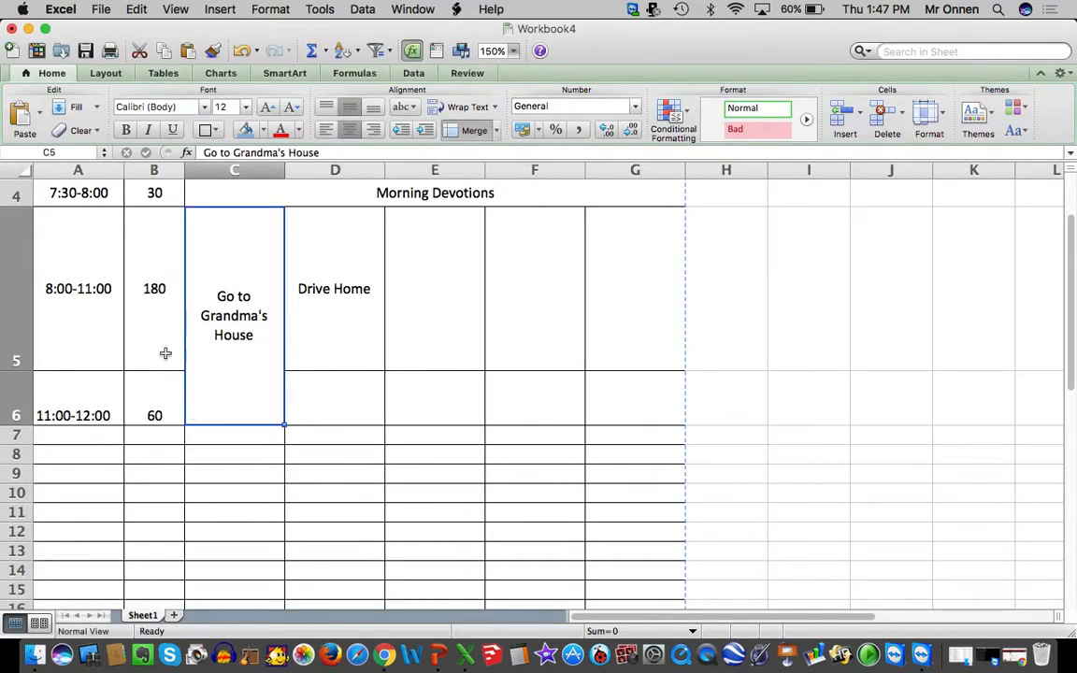
# Center the time and minutes in cells A6 and B6 vertically
pyautogui.moveTo(103, 391); pyautogui.dragTo(139, 396)
pyautogui.rightClick(137, 403)
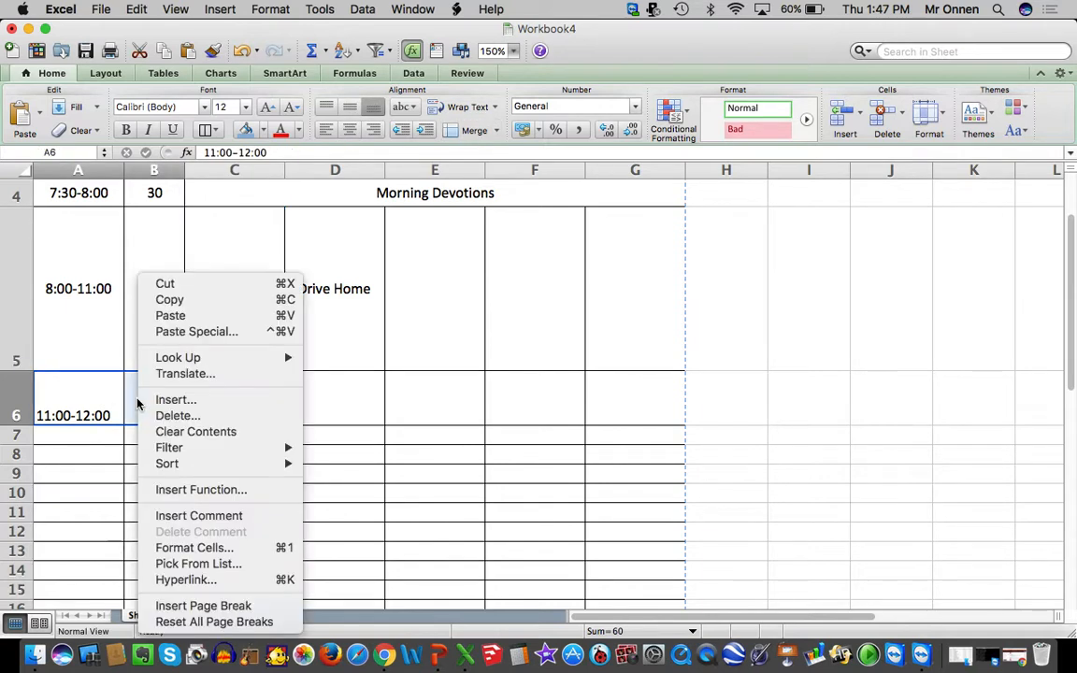
pyautogui.click(194, 547)
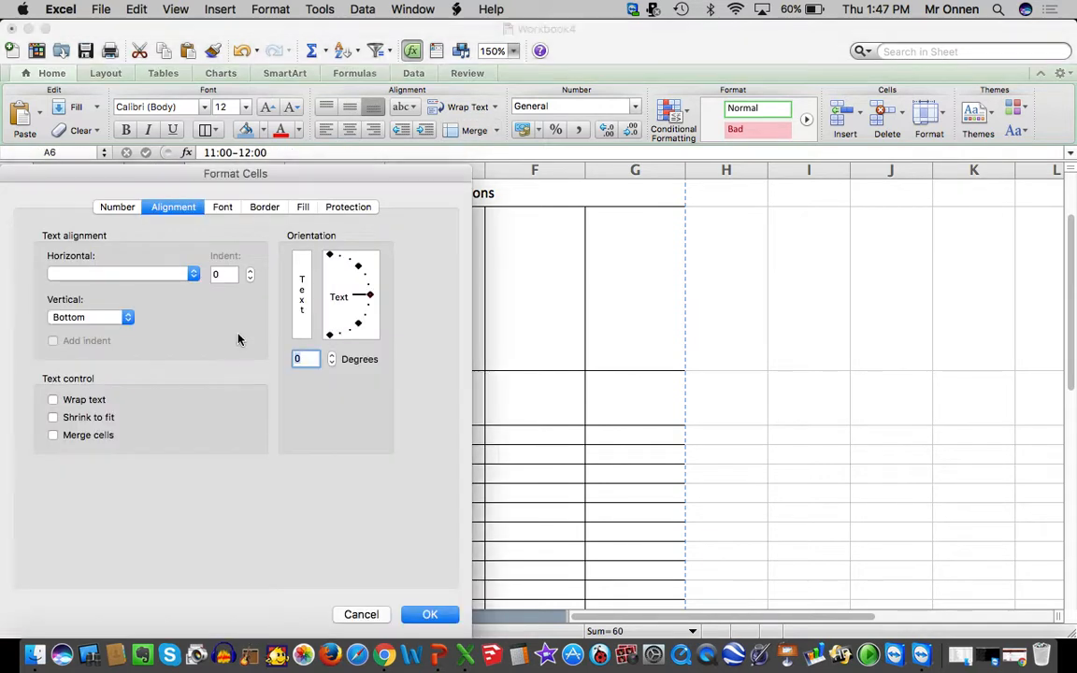
pyautogui.click(108, 319)
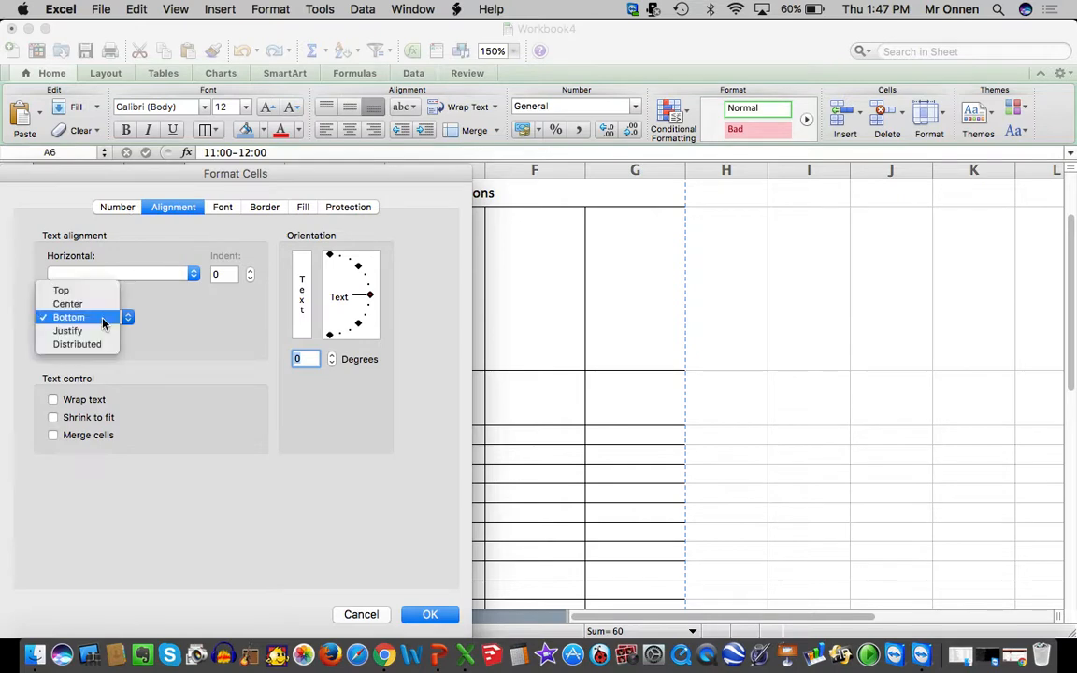
pyautogui.click(92, 305)
pyautogui.press('Return')
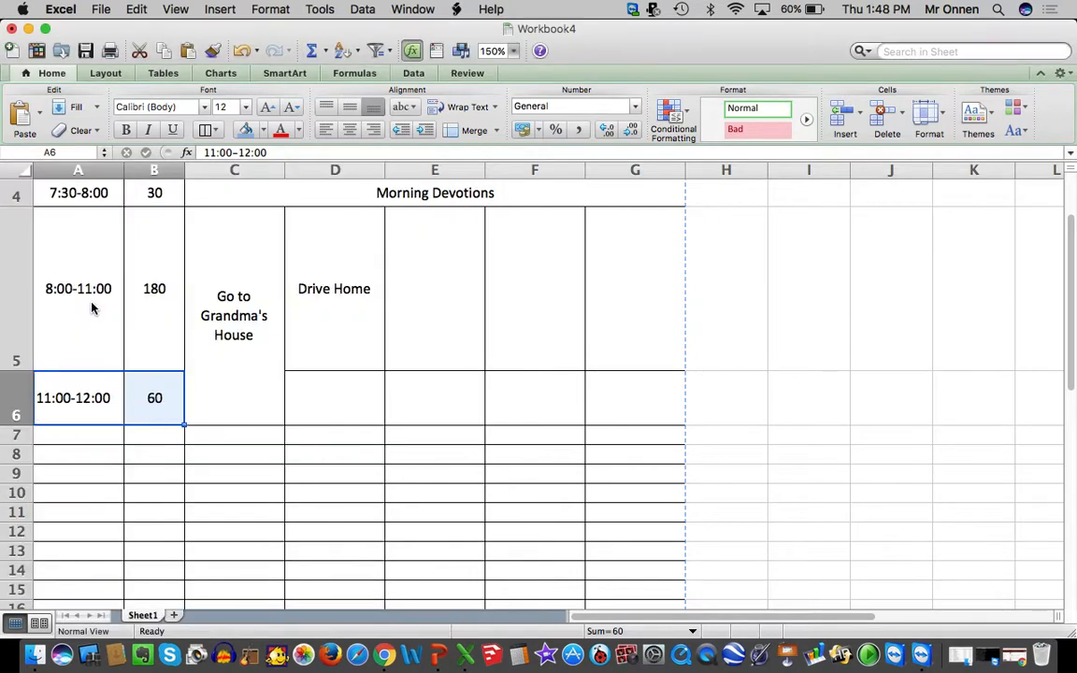
# Enter "Watch TV" for Tuesday's 11:00-12:00 slot in cell D6 and center it horizontally
pyautogui.click(329, 388)
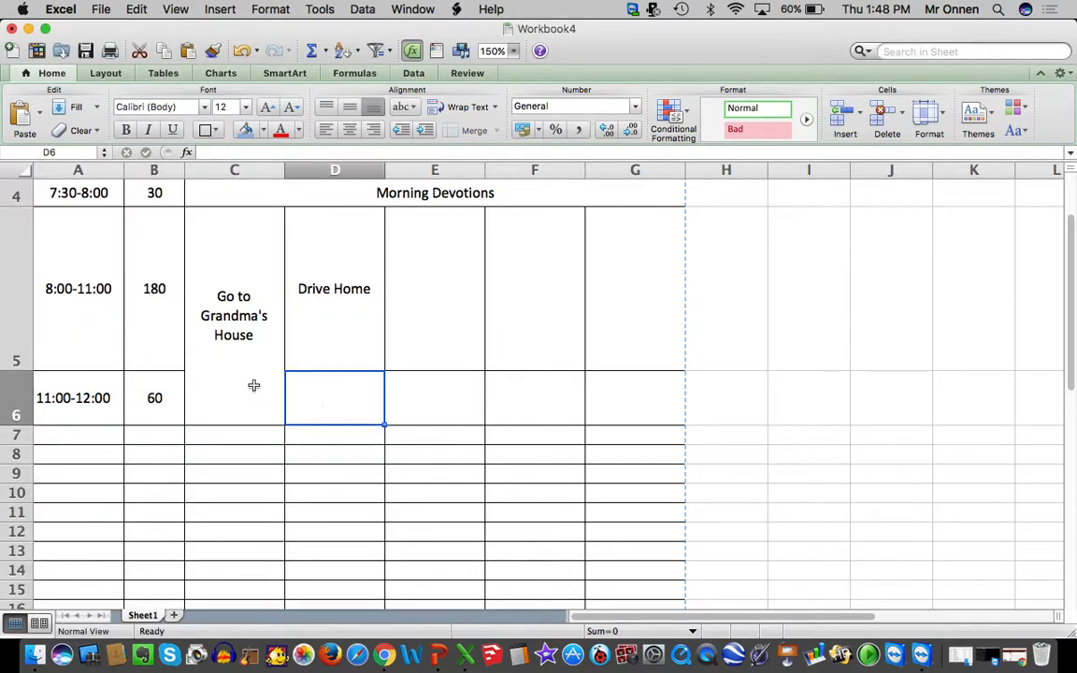
pyautogui.write('Watch TV')
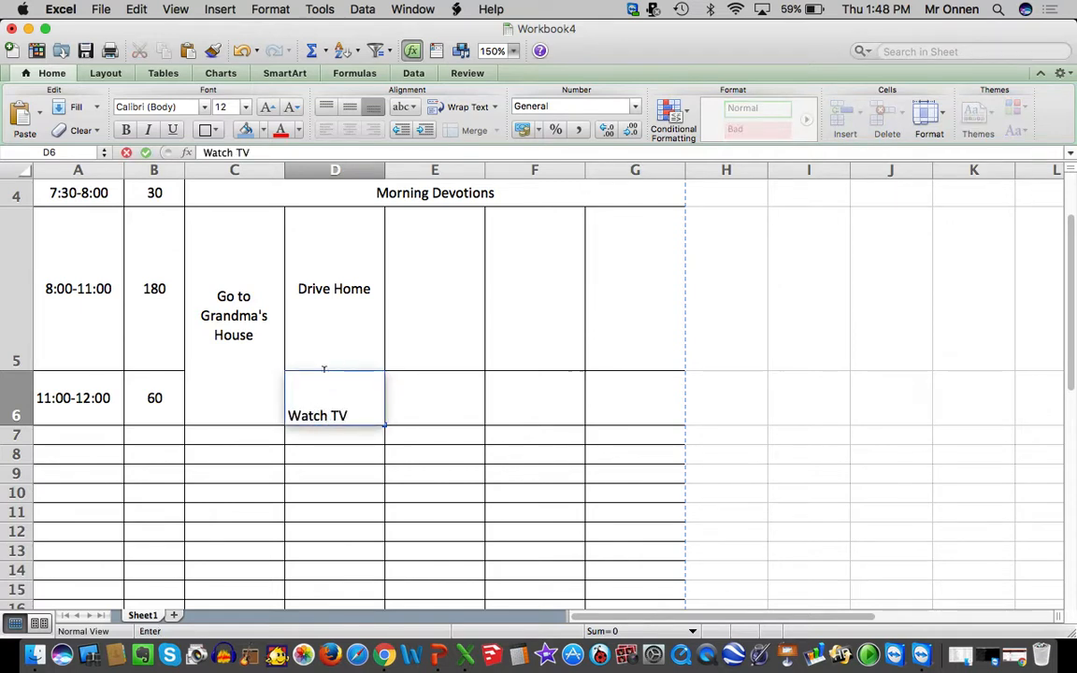
pyautogui.click(515, 401)
pyautogui.click(358, 402)
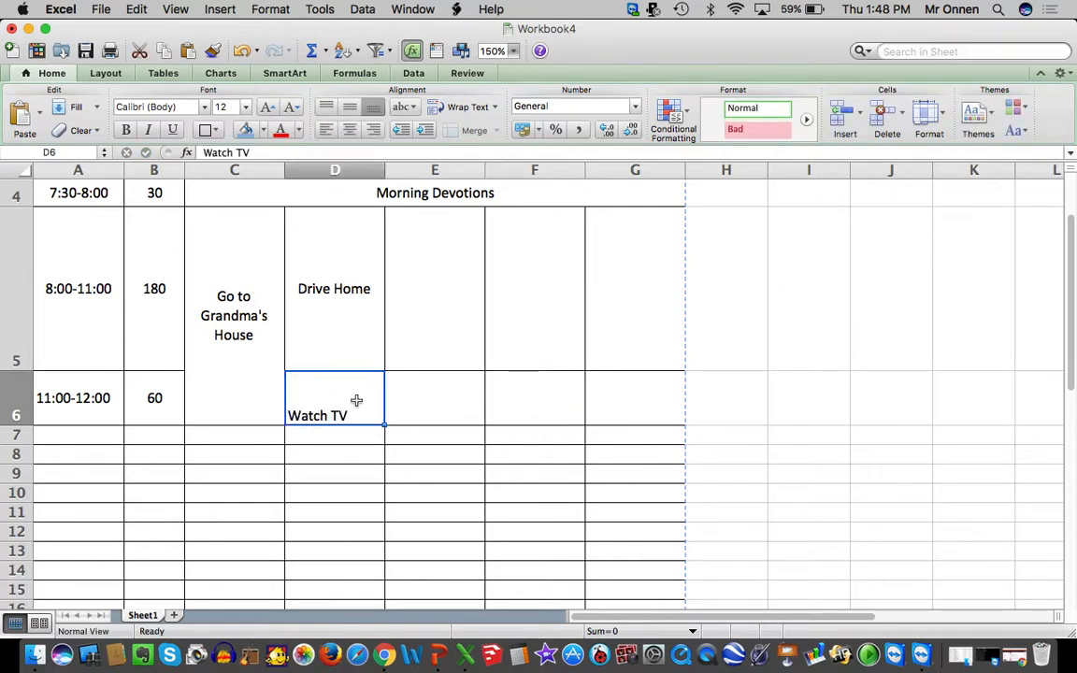
pyautogui.click(347, 131)
pyautogui.click(467, 392)
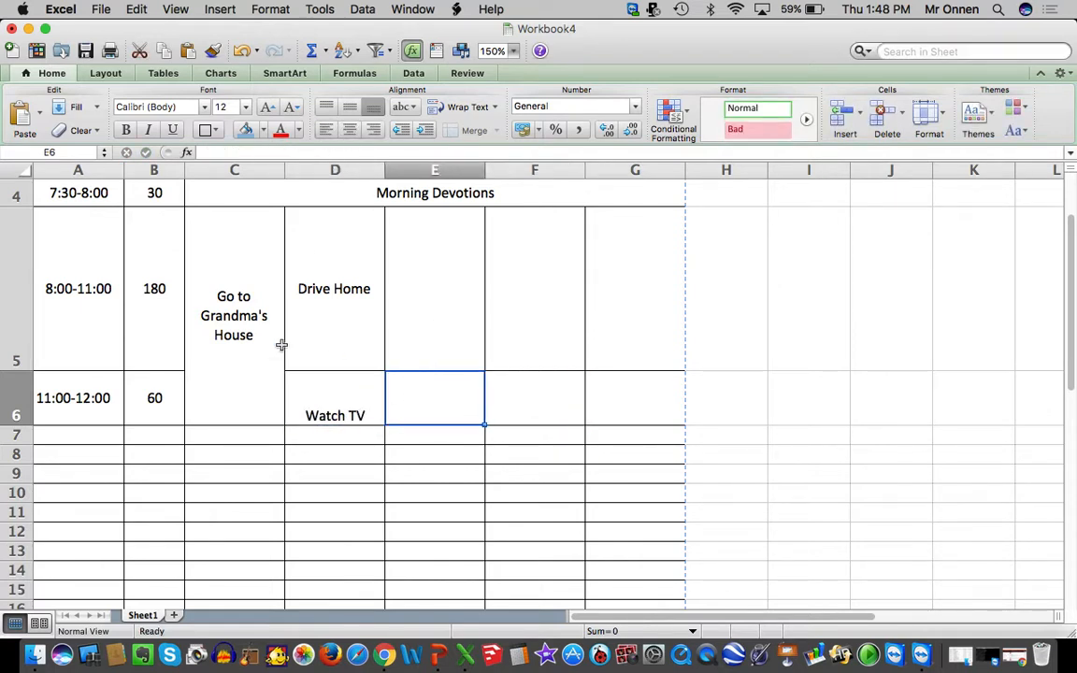
pyautogui.click(235, 322)
pyautogui.click(341, 320)
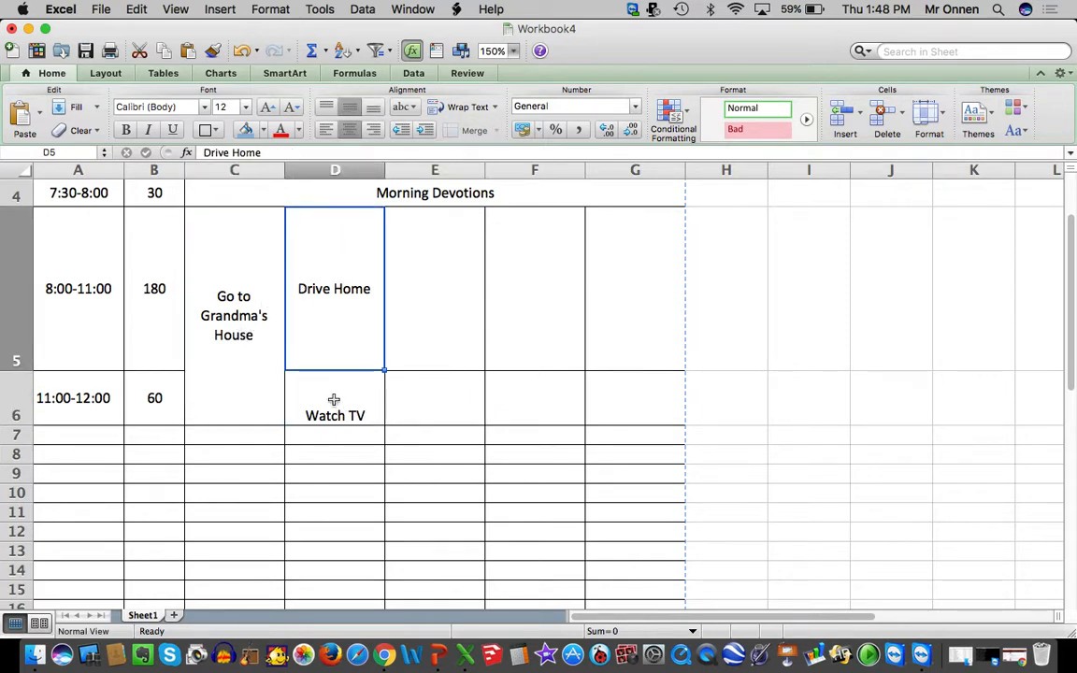
pyautogui.click(221, 336)
pyautogui.click(378, 302)
pyautogui.click(349, 408)
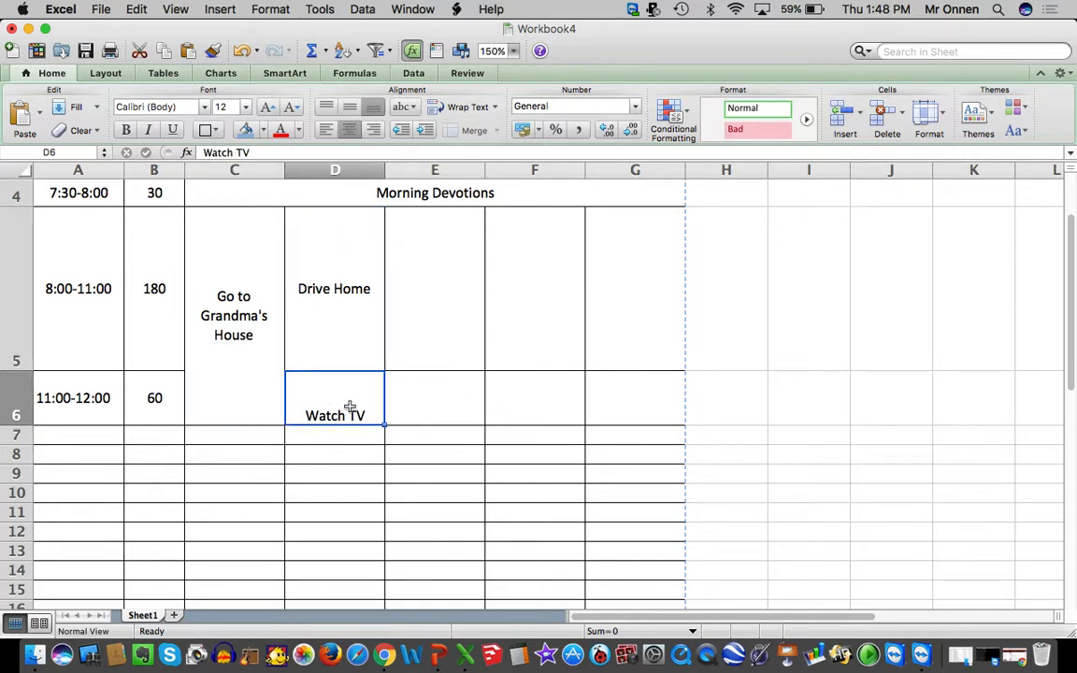
# Left-align the text of the entire schedule table, cells A1 through G18
pyautogui.scroll(-4, 563, 433)
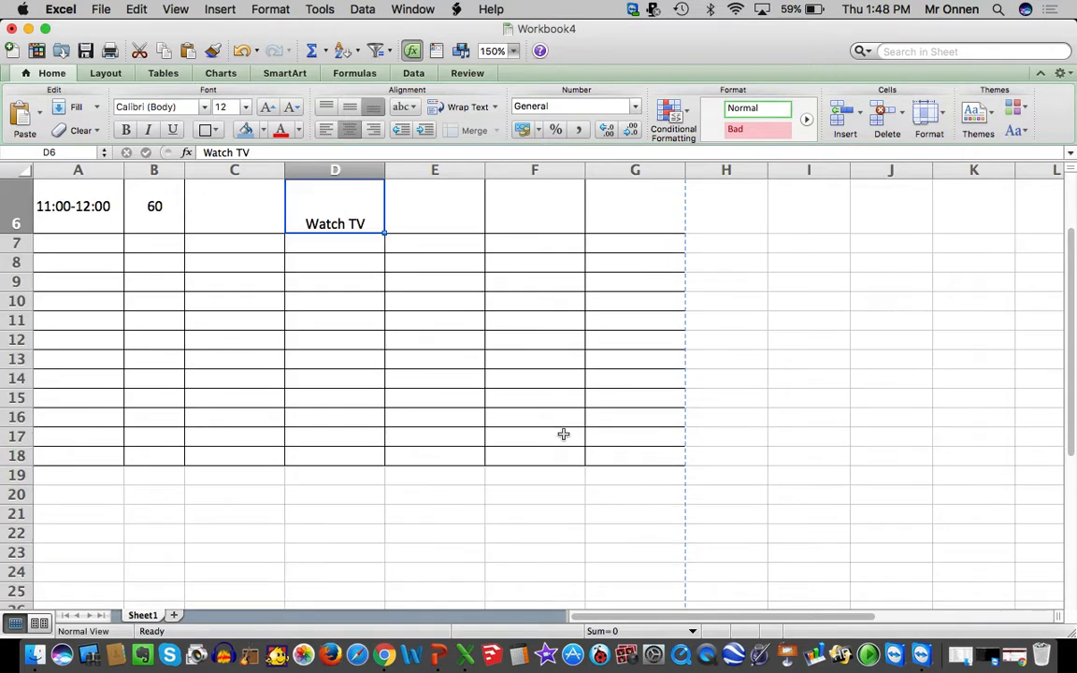
pyautogui.click(629, 442)
pyautogui.moveTo(628, 456); pyautogui.dragTo(81, 76)
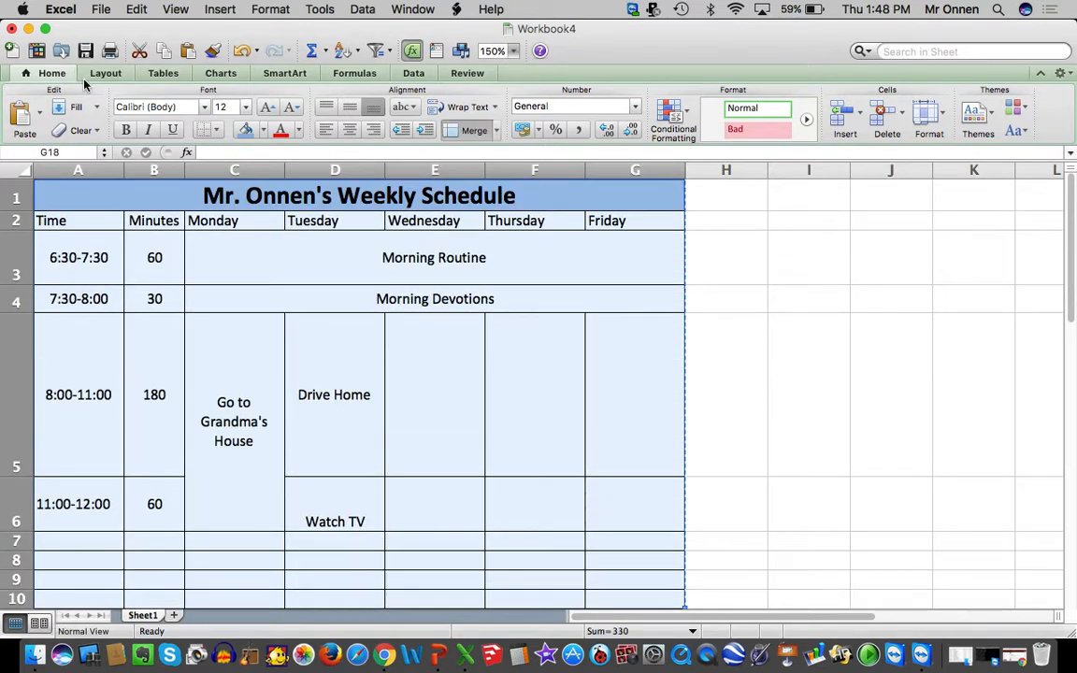
pyautogui.click(326, 131)
pyautogui.scroll(3, 291, 345)
# Set the vertical text alignment of the whole schedule table, A1 through G18, to Center
pyautogui.rightClick(291, 348)
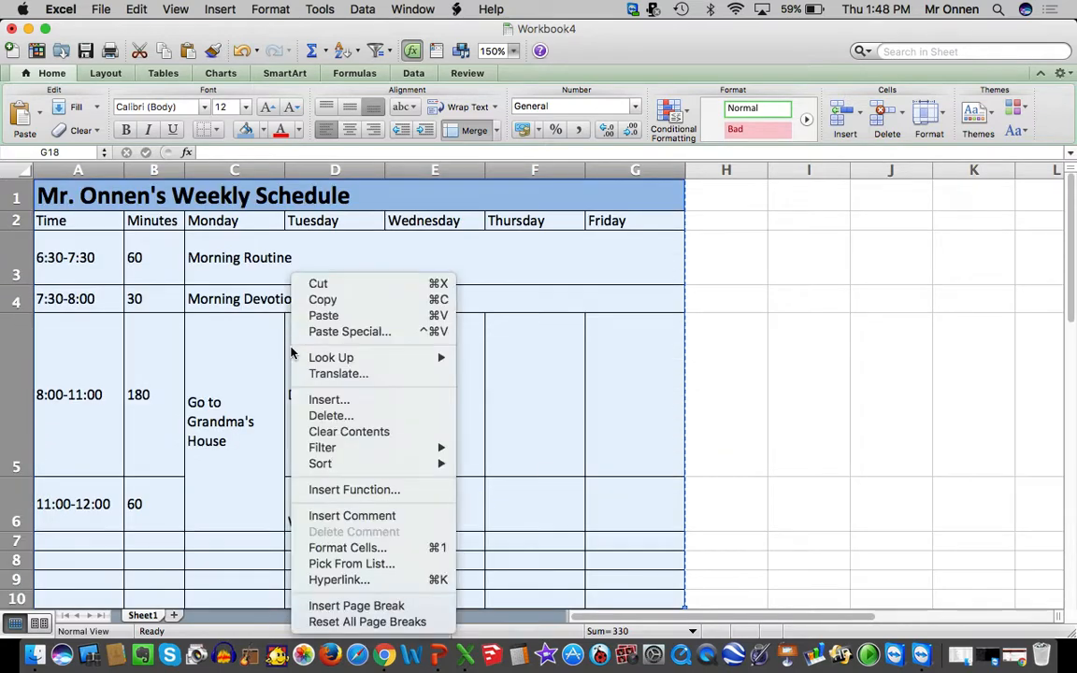
pyautogui.click(358, 546)
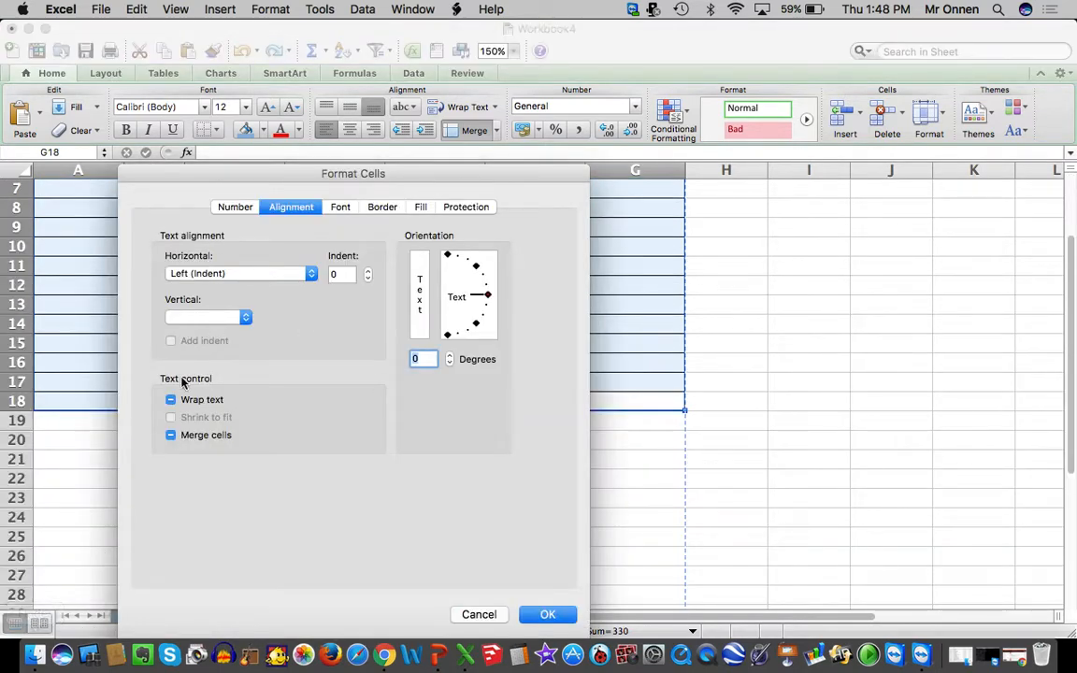
pyautogui.click(192, 318)
pyautogui.click(187, 329)
pyautogui.click(551, 614)
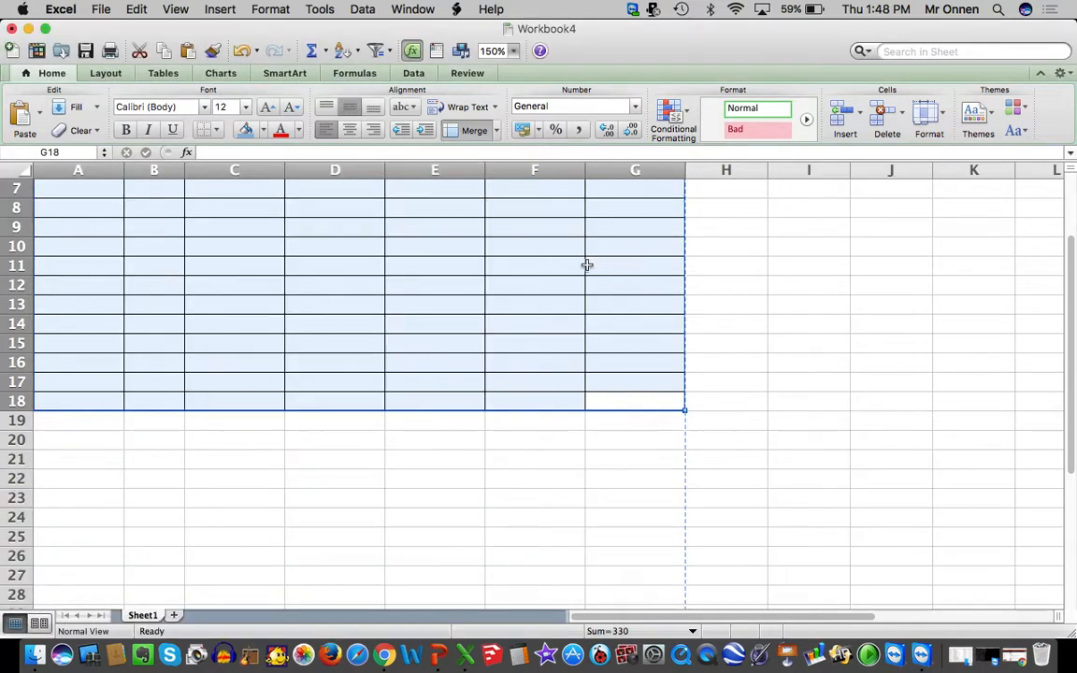
pyautogui.click(451, 439)
pyautogui.scroll(5, 454, 441)
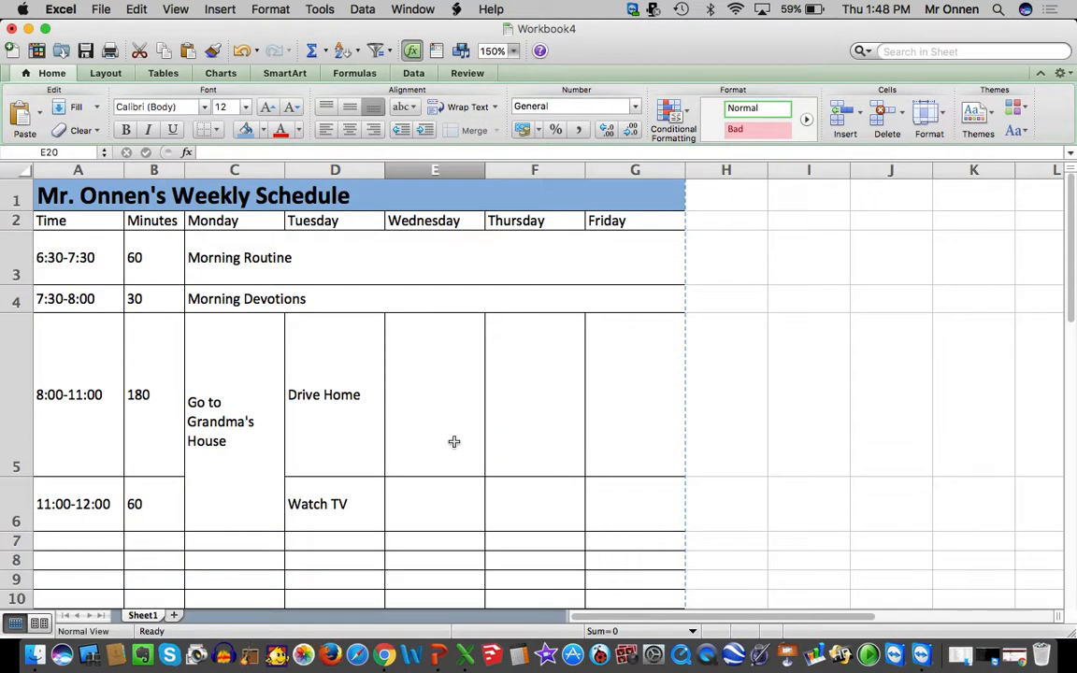
# Save the workbook to the Desktop as "Your Name Schedule" in Excel Workbook (.xlsx) format
pyautogui.click(94, 8)
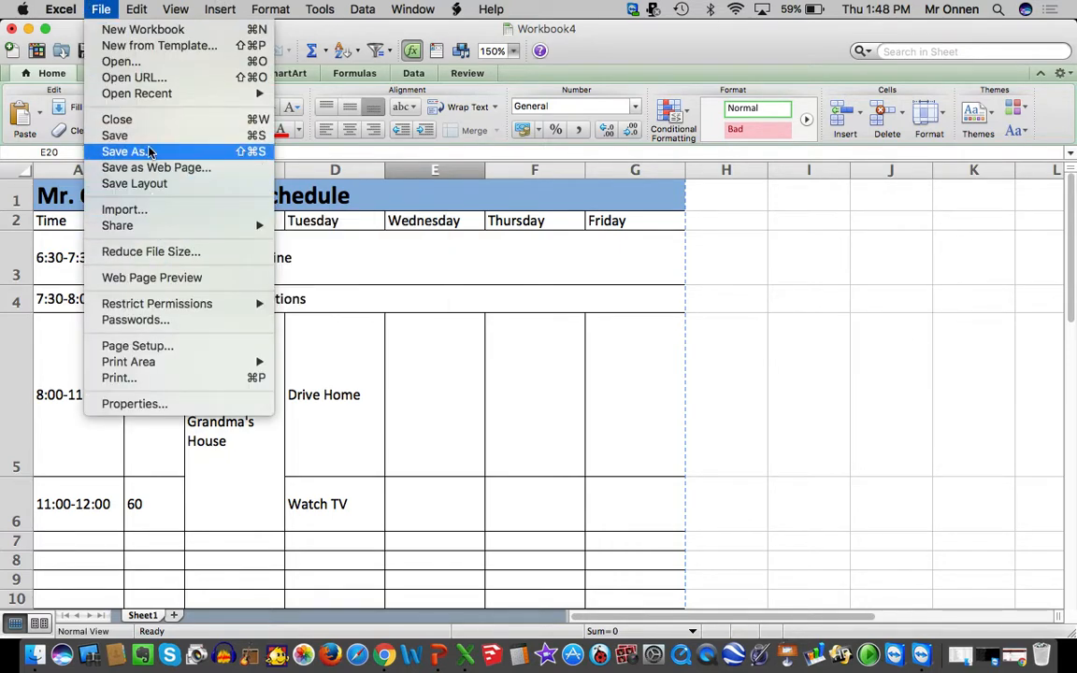
pyautogui.click(150, 151)
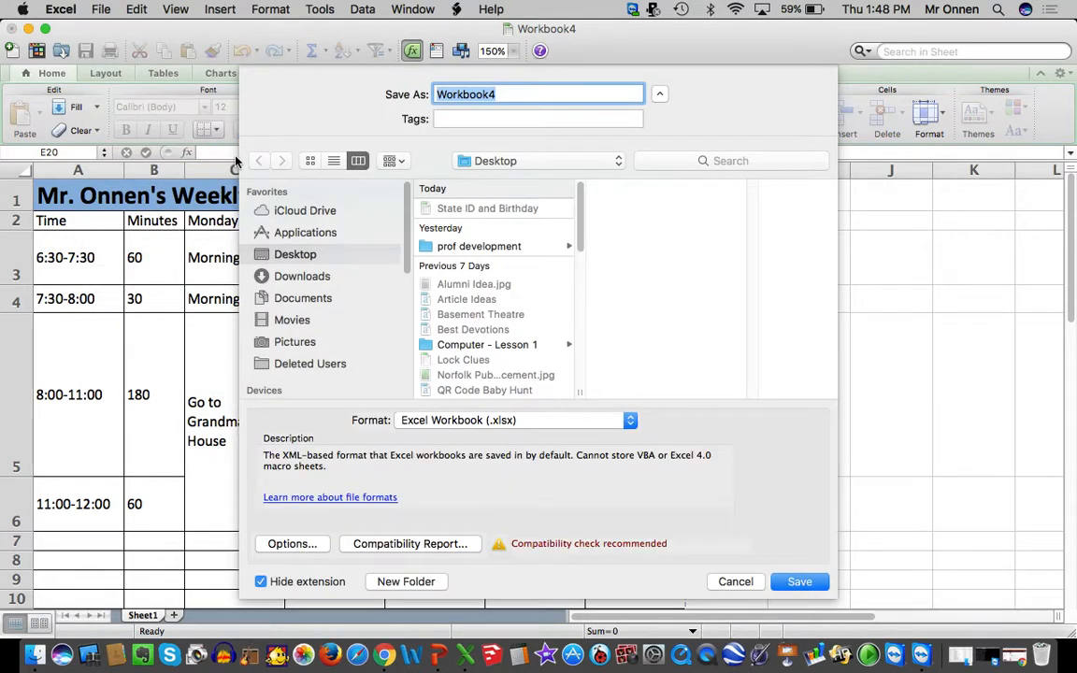
pyautogui.write('Your Name Schedule')
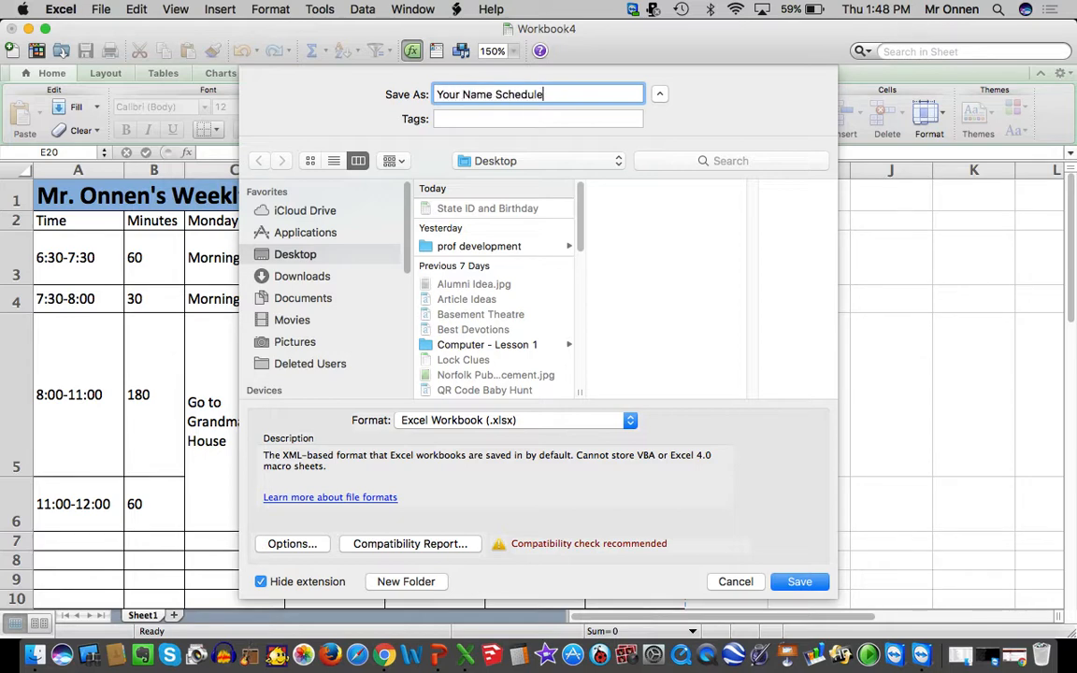
pyautogui.press('Return')
pyautogui.scroll(-5, 404, 235)
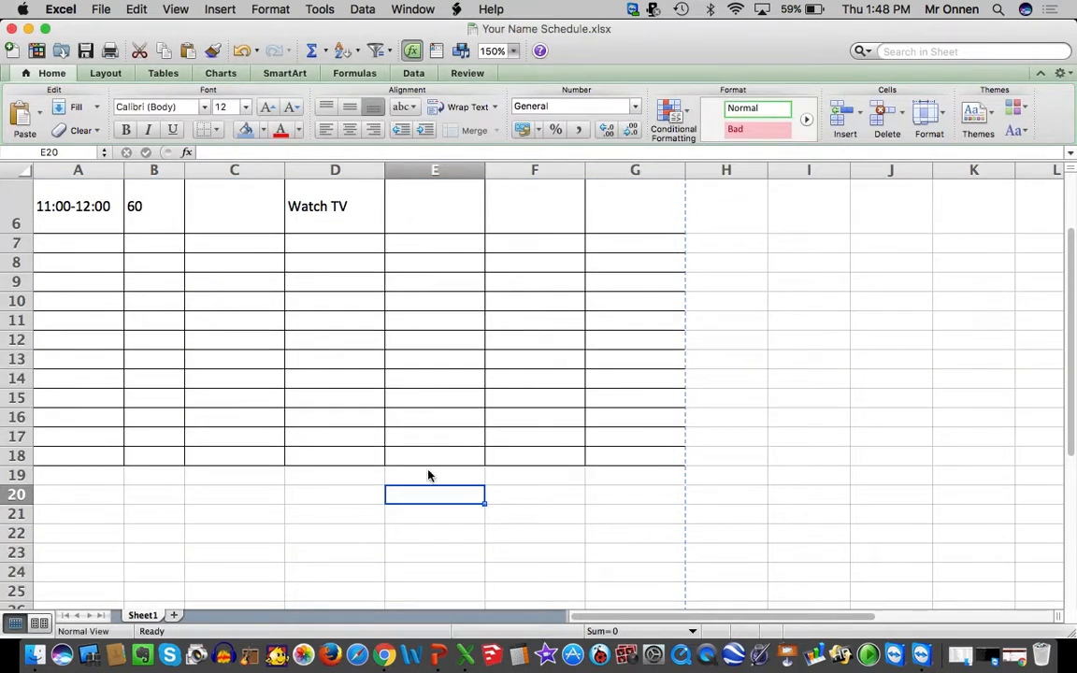